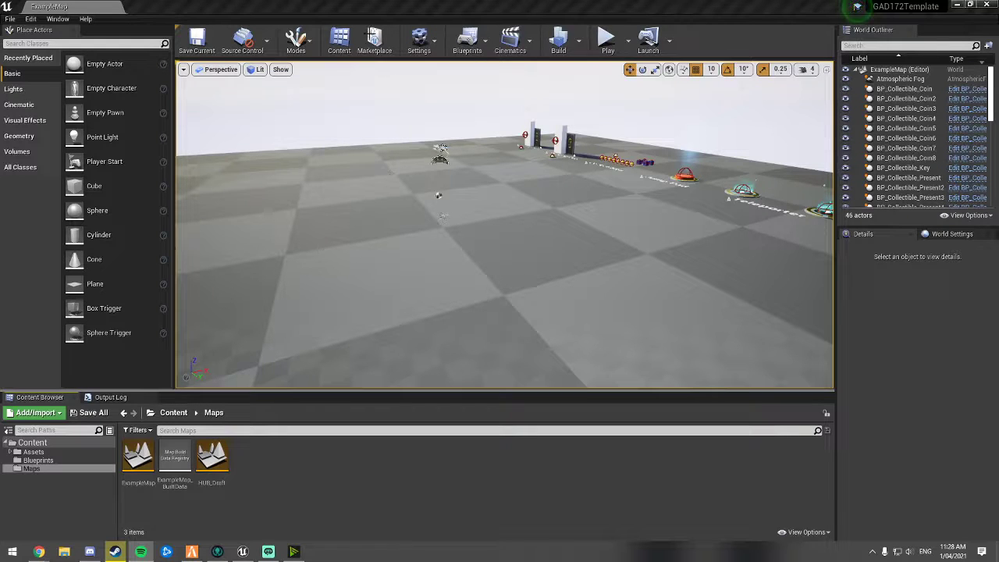
Step: Create a new level from the Default template
left_click(10, 19)
left_click(33, 37)
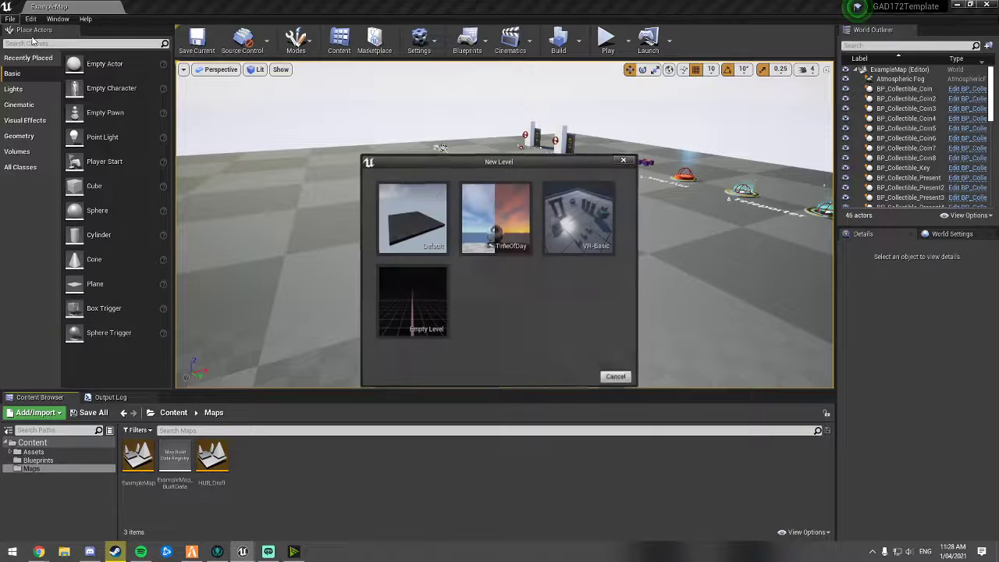
left_click(380, 214)
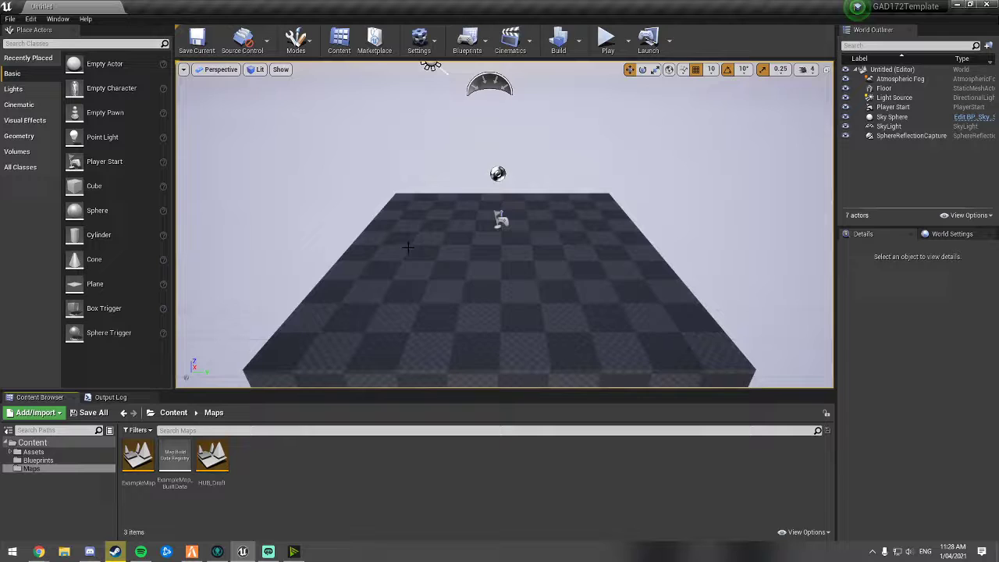
Step: Delete the default floor from the new level
right_click_drag(420, 248, 588, 220)
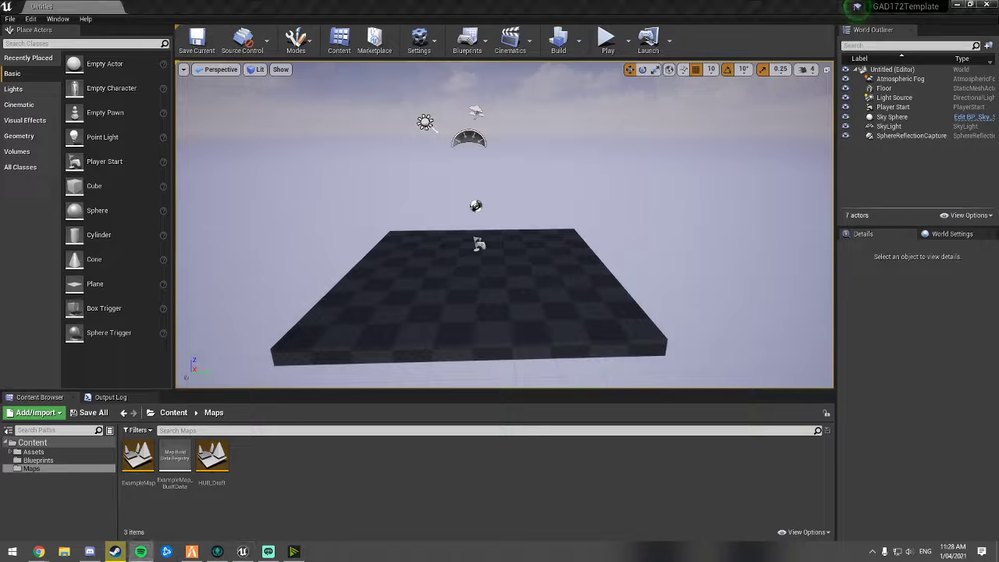
right_click_drag(408, 315, 355, 315)
left_click(408, 314)
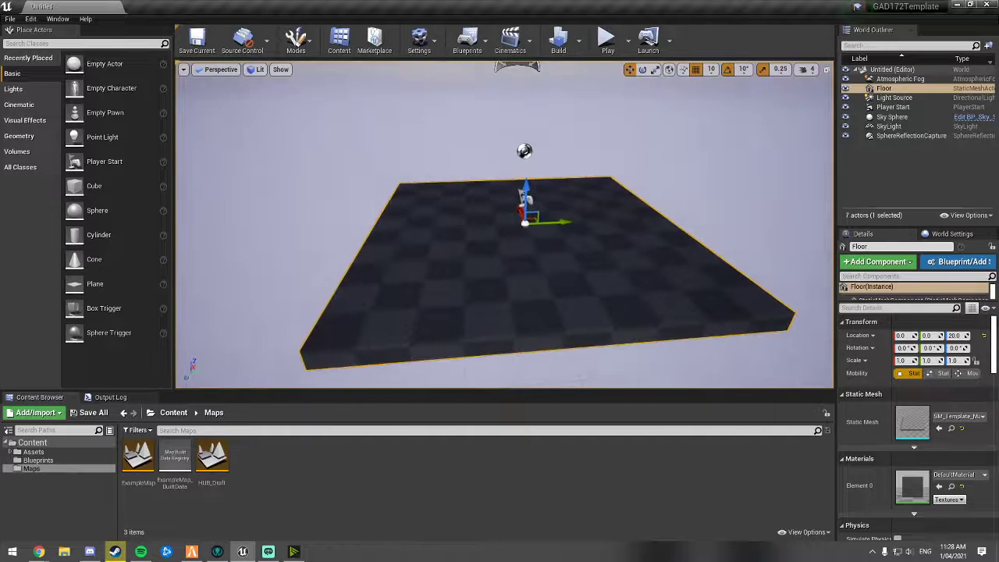
key("Delete")
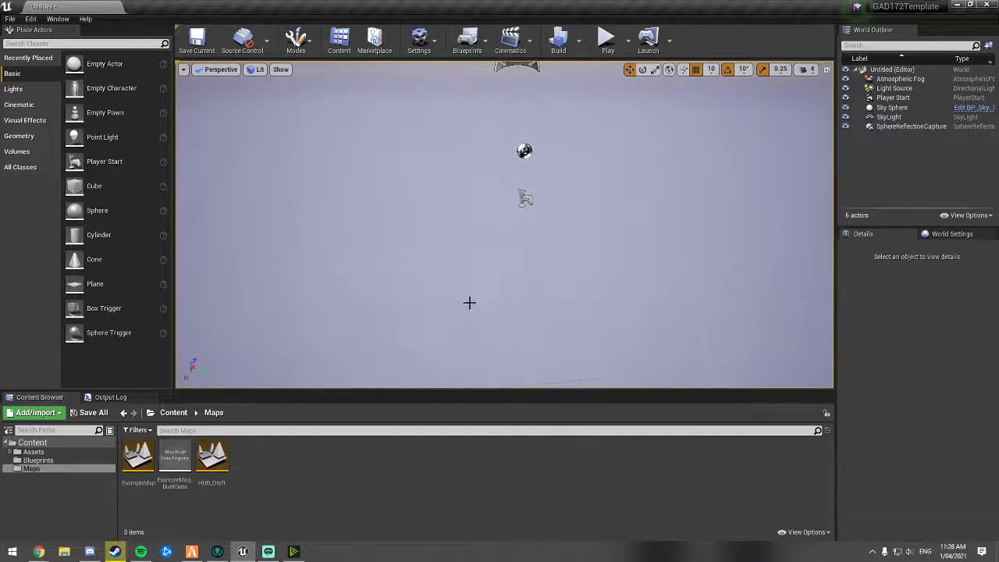
Step: Place a Box brush from the Geometry actors into the level
mouse_move(618, 227)
right_mouse_down()
mouse_move(581, 215)
mouse_move(605, 219)
mouse_move(572, 251)
mouse_move(632, 214)
right_mouse_up()
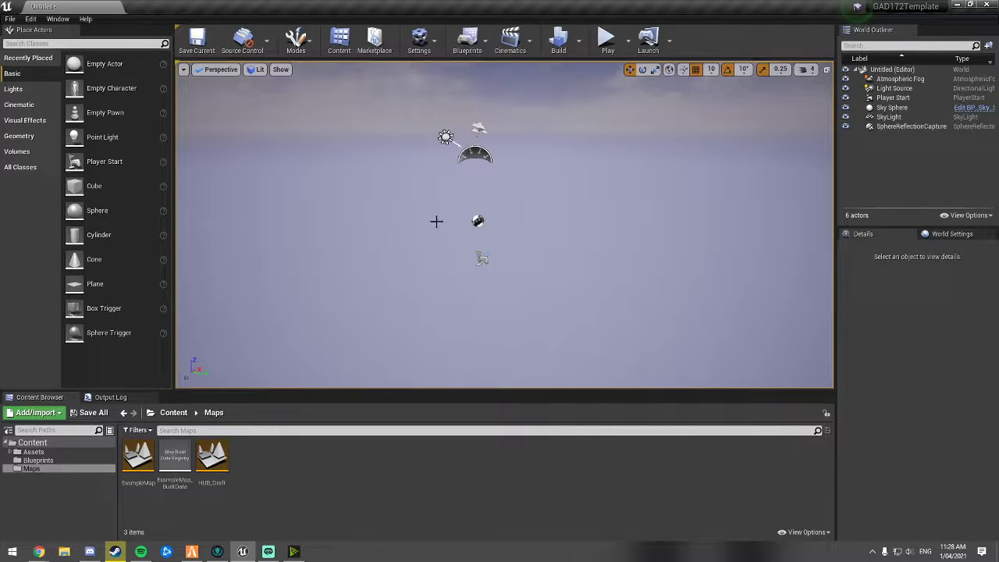
left_click(26, 138)
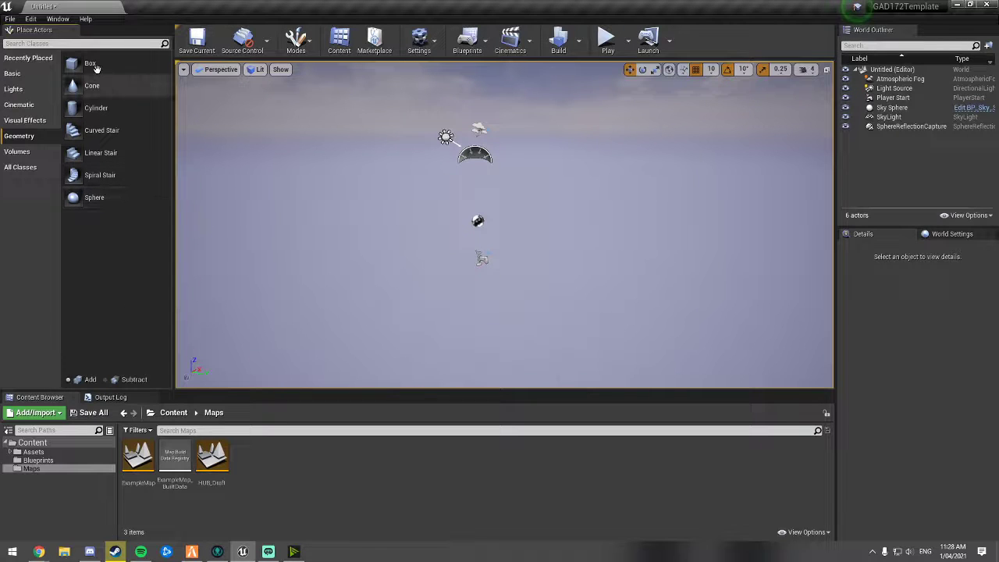
mouse_move(95, 64)
left_mouse_down()
mouse_move(476, 254)
mouse_move(430, 245)
mouse_move(478, 260)
left_mouse_up()
Step: Move the box brush around with the translate gizmo
key("w")
mouse_move(563, 288)
right_mouse_down()
mouse_move(663, 295)
mouse_move(601, 291)
right_mouse_up()
key("a")
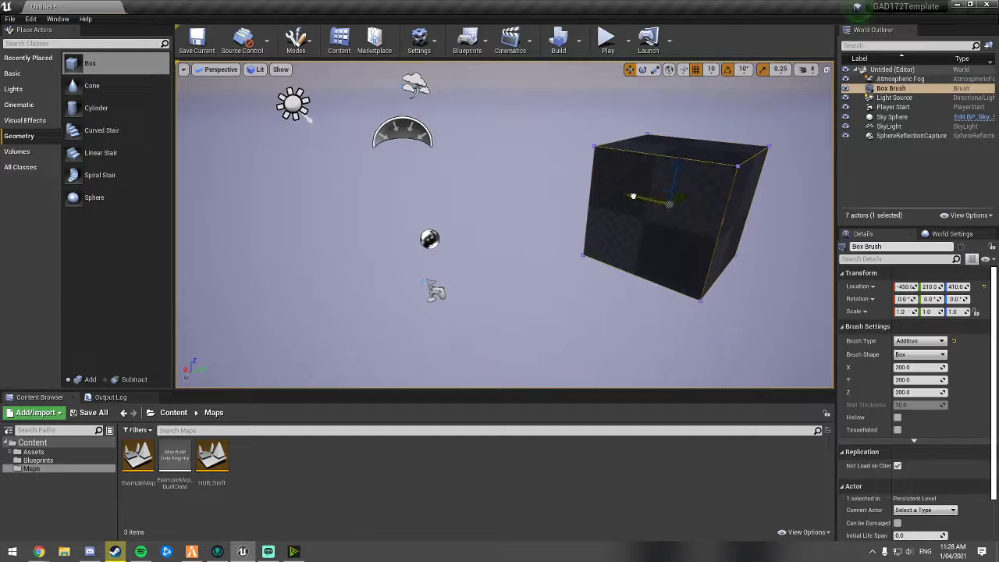
mouse_move(642, 198)
left_mouse_down()
mouse_move(462, 161)
mouse_move(488, 164)
mouse_move(505, 180)
mouse_move(368, 191)
mouse_move(341, 209)
mouse_move(550, 195)
mouse_move(533, 199)
left_mouse_up()
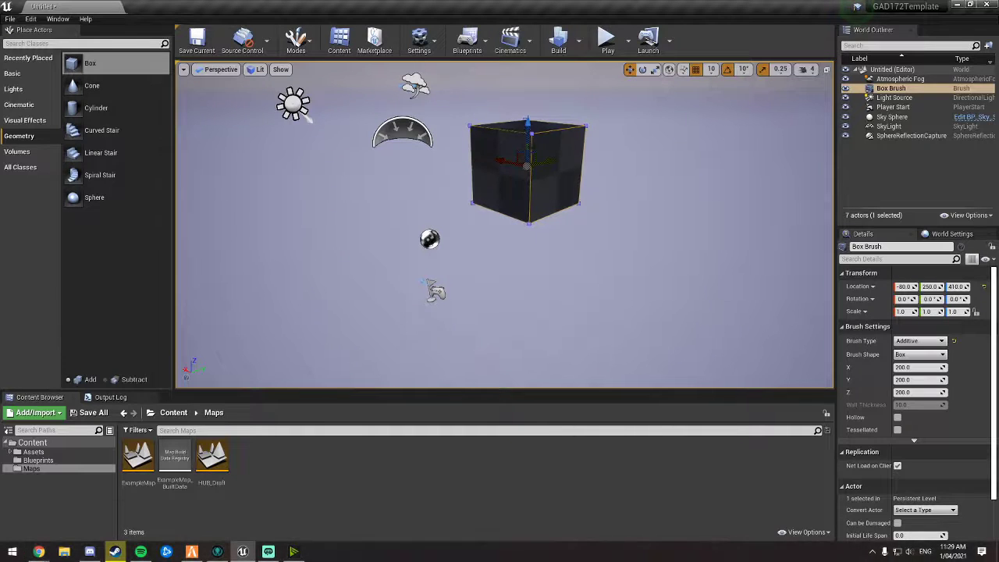
left_click_drag(527, 126, 525, 219)
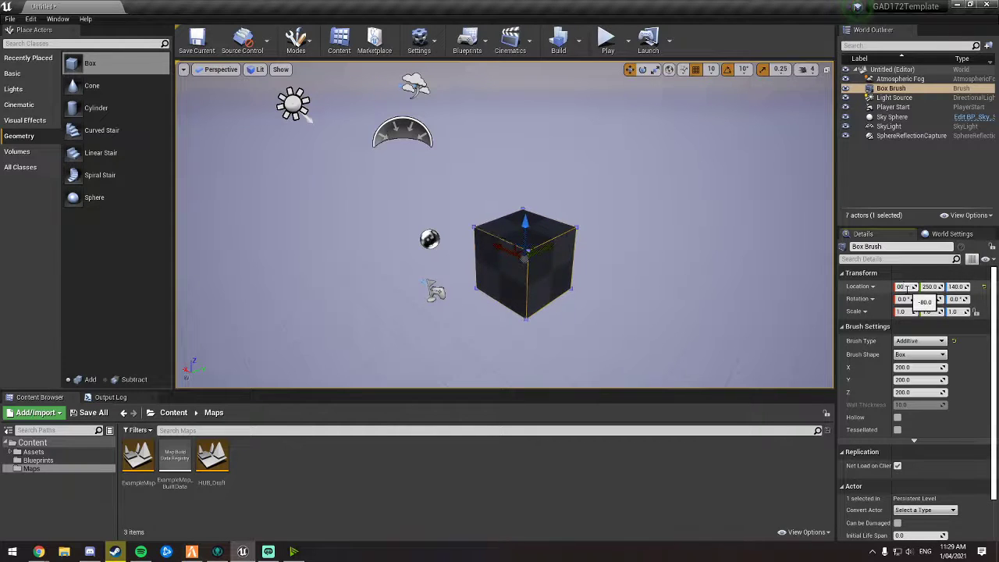
Step: Set the box brush's location to 0, 0, 0 and focus the view on it
key("Tab")
type("0")
key("Tab")
type("0")
key("Return")
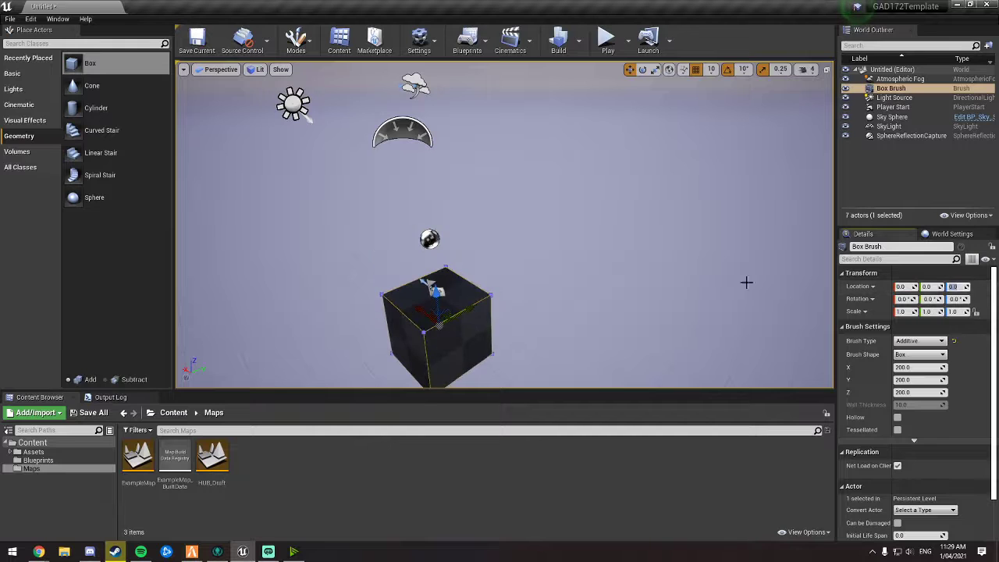
key("f")
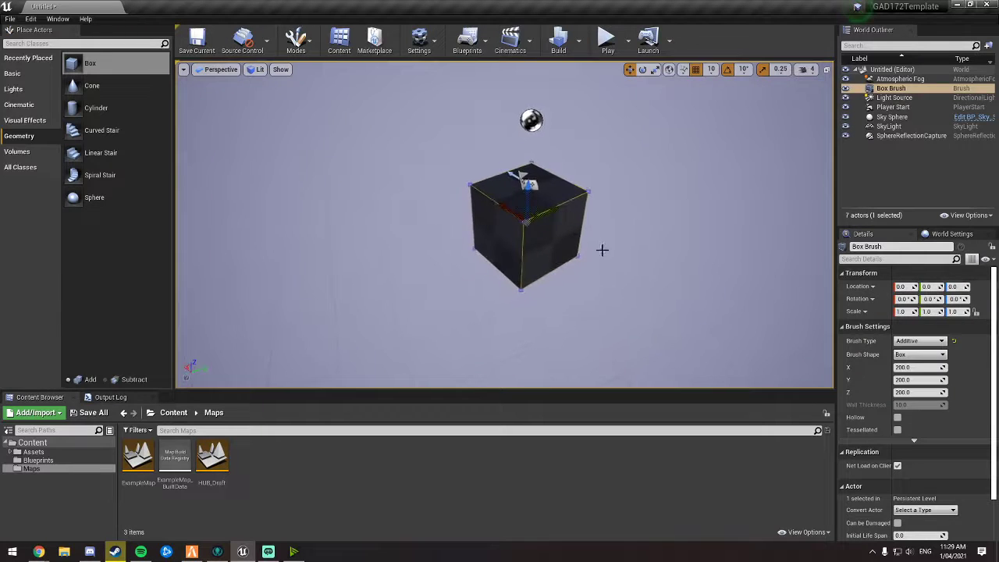
Step: Try stretching the box brush along Y with the scale gizmo
left_click_drag(552, 211, 553, 210)
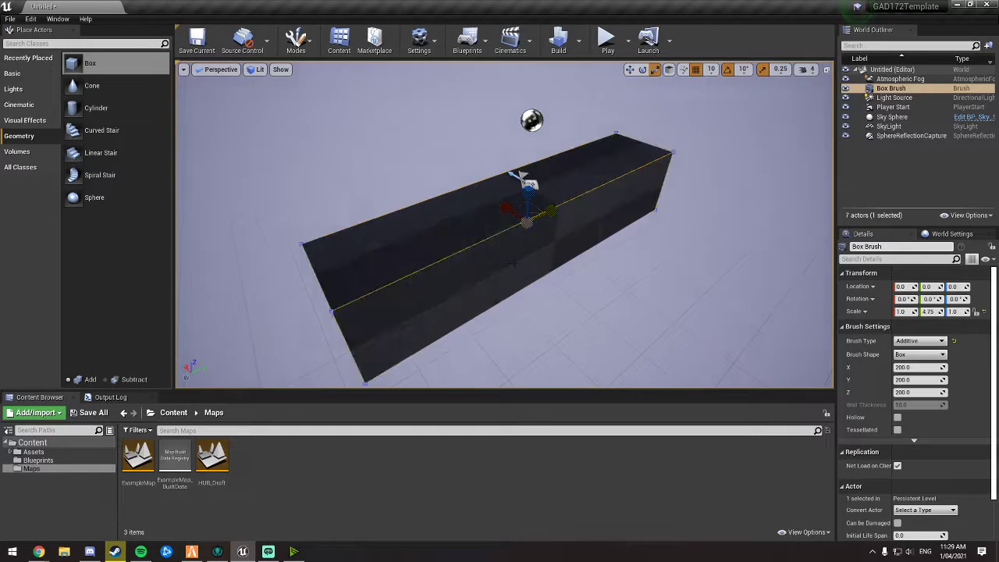
mouse_move(553, 210)
right_mouse_down()
mouse_move(593, 212)
mouse_move(582, 218)
mouse_move(453, 188)
mouse_move(646, 217)
right_mouse_up()
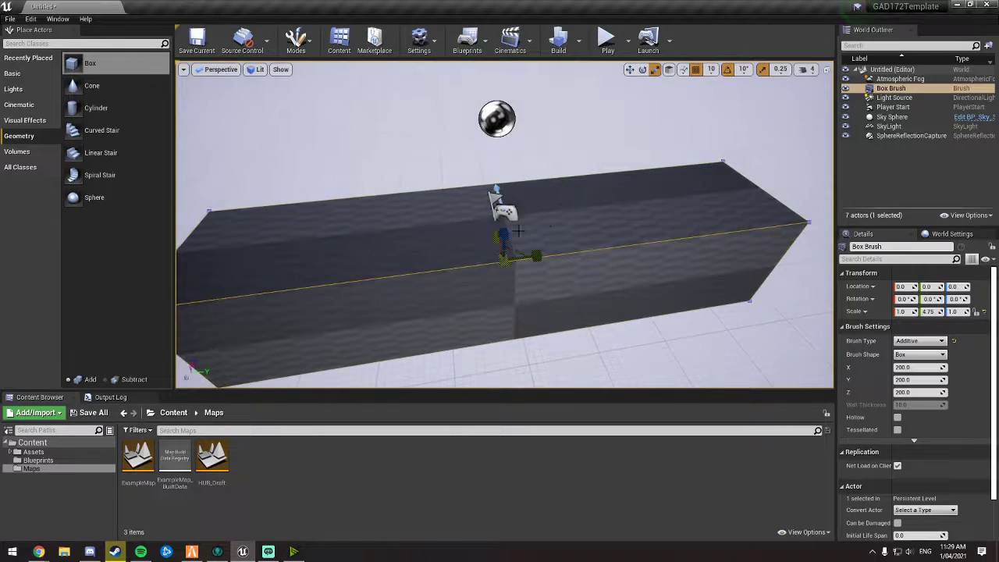
left_click_drag(536, 256, 490, 262)
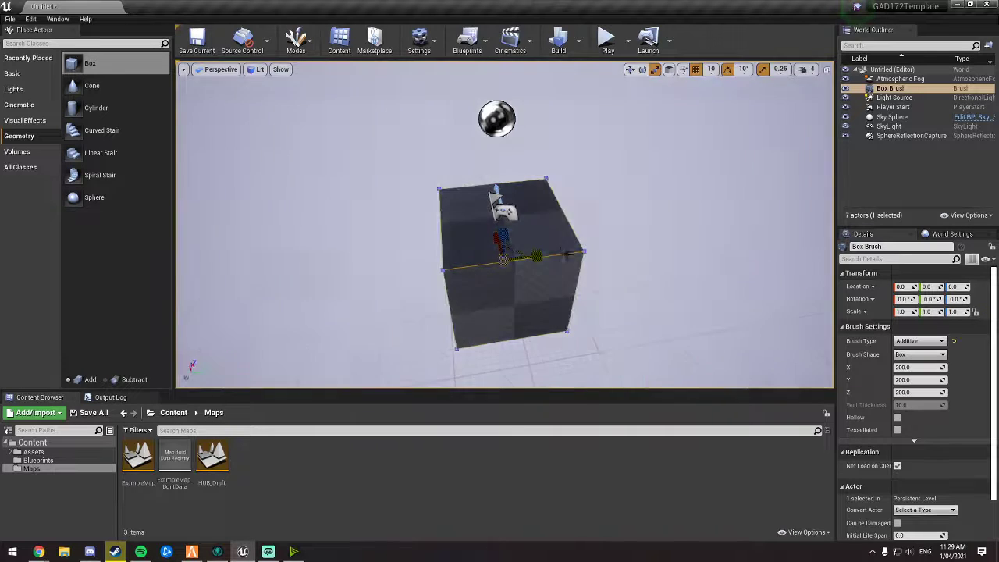
Step: Enlarge the box brush by dragging its X and Y size values
mouse_move(624, 276)
right_mouse_down()
mouse_move(671, 285)
mouse_move(715, 278)
mouse_move(690, 288)
mouse_move(705, 299)
right_mouse_up()
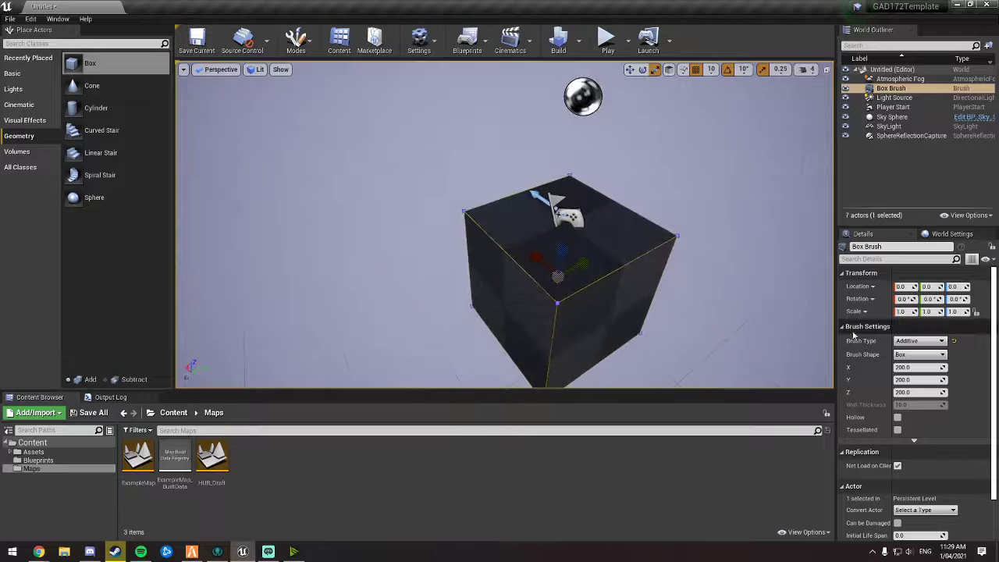
mouse_move(917, 367)
left_mouse_down()
mouse_move(954, 367)
mouse_move(930, 367)
left_mouse_up()
right_click_drag(722, 312, 745, 328)
key("s")
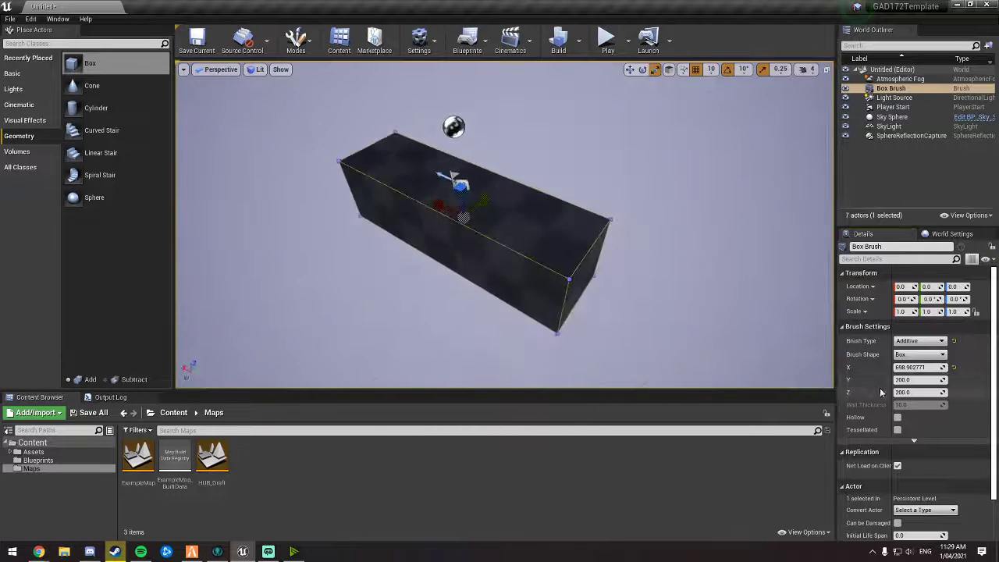
mouse_move(902, 380)
left_mouse_down()
mouse_move(946, 380)
mouse_move(916, 393)
left_mouse_up()
Step: Set the box brush's Z size to 100
left_click(915, 393)
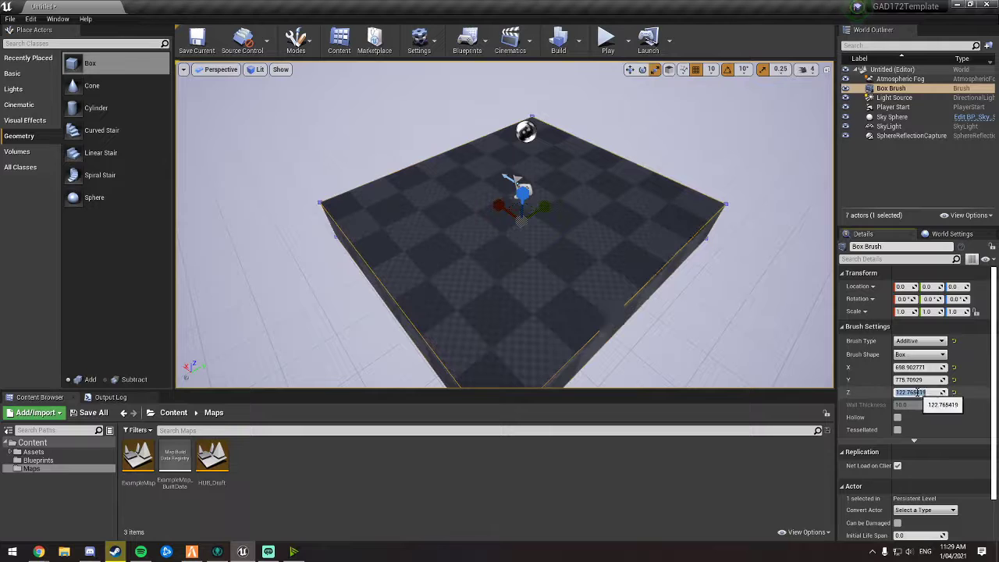
type("100")
key("Return")
mouse_move(640, 257)
right_mouse_down()
mouse_move(644, 273)
mouse_move(538, 242)
right_mouse_up()
mouse_move(703, 292)
right_mouse_down()
mouse_move(737, 312)
mouse_move(703, 292)
right_mouse_up()
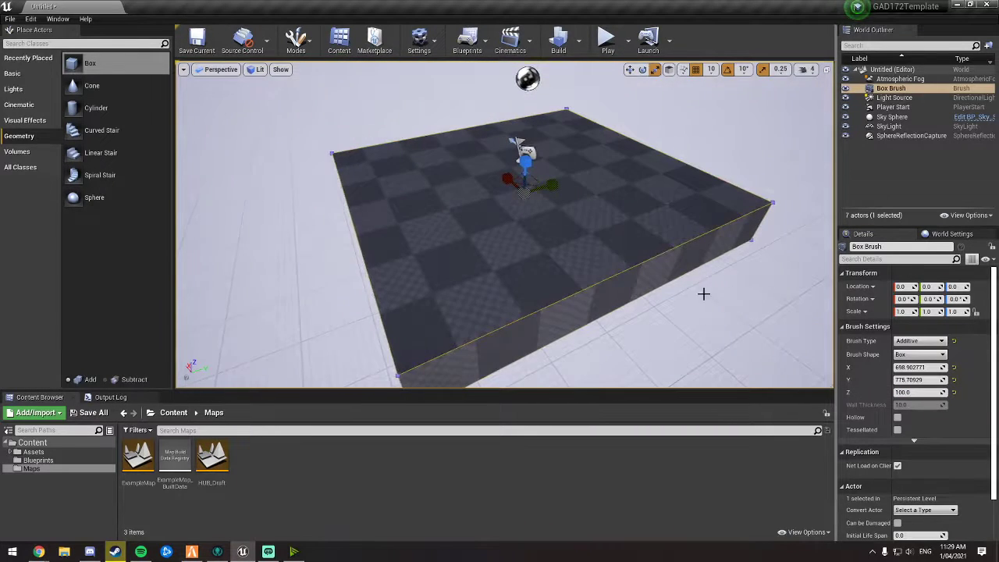
Step: Set the box brush's Z size to 10 to make a thin floor slab
left_click(936, 393)
type("10")
key("Return")
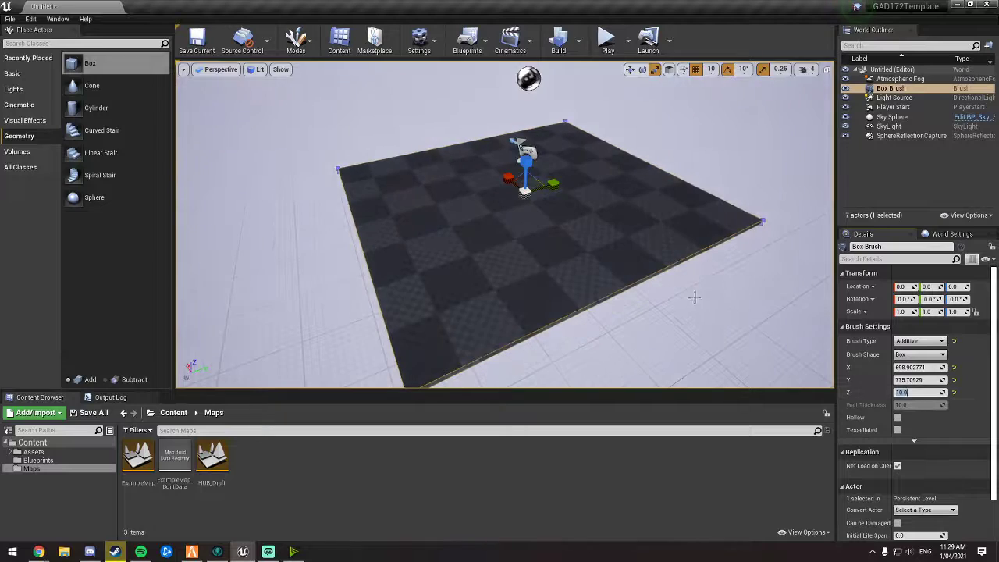
mouse_move(695, 296)
right_mouse_down()
mouse_move(686, 270)
mouse_move(659, 257)
mouse_move(726, 312)
mouse_move(696, 290)
right_mouse_up()
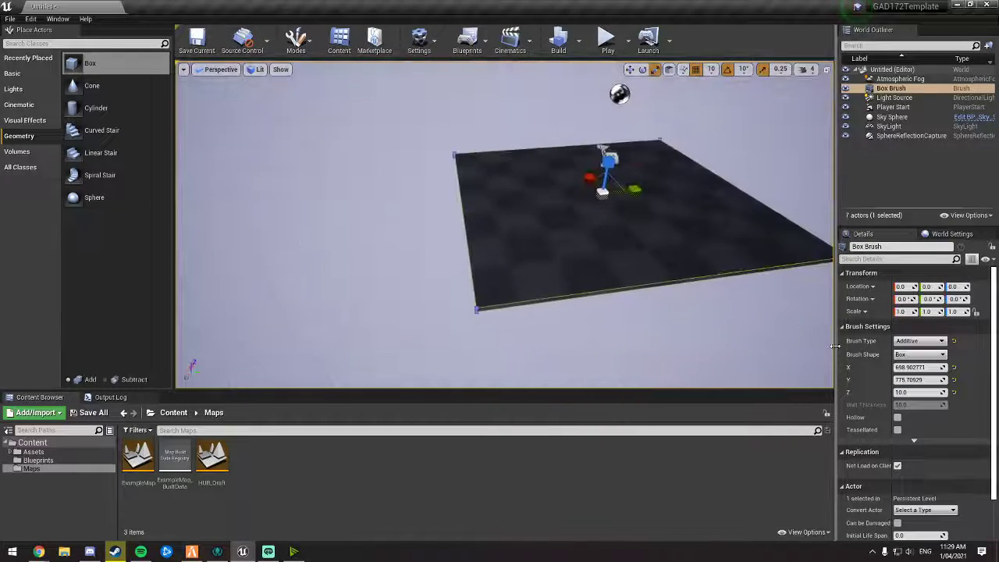
Step: Set the floor brush's X and Y sizes to 2000 each
mouse_move(920, 367)
left_mouse_down()
mouse_move(968, 366)
mouse_move(956, 380)
left_mouse_up()
mouse_move(813, 352)
right_mouse_down()
mouse_move(800, 359)
mouse_move(813, 352)
right_mouse_up()
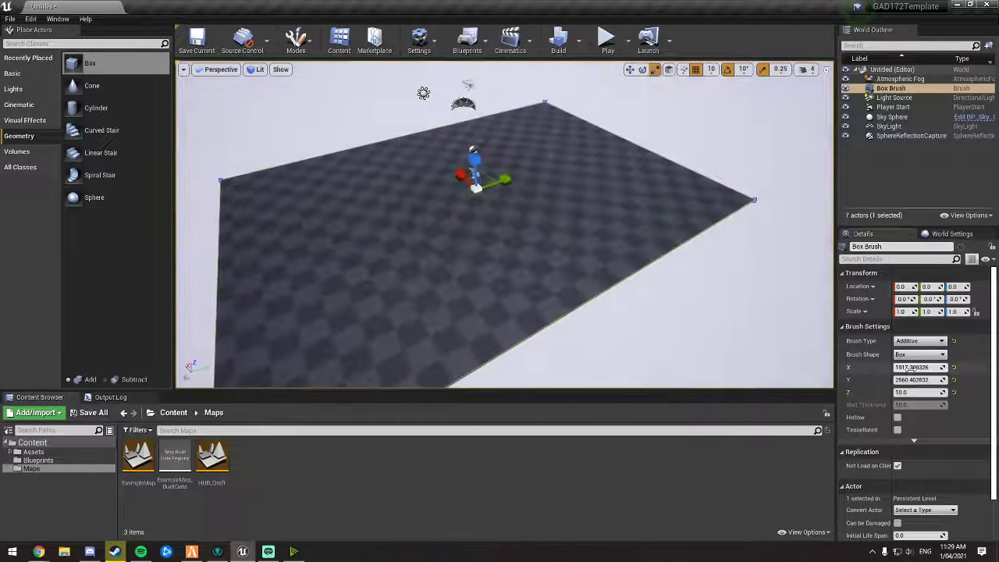
left_click(934, 368)
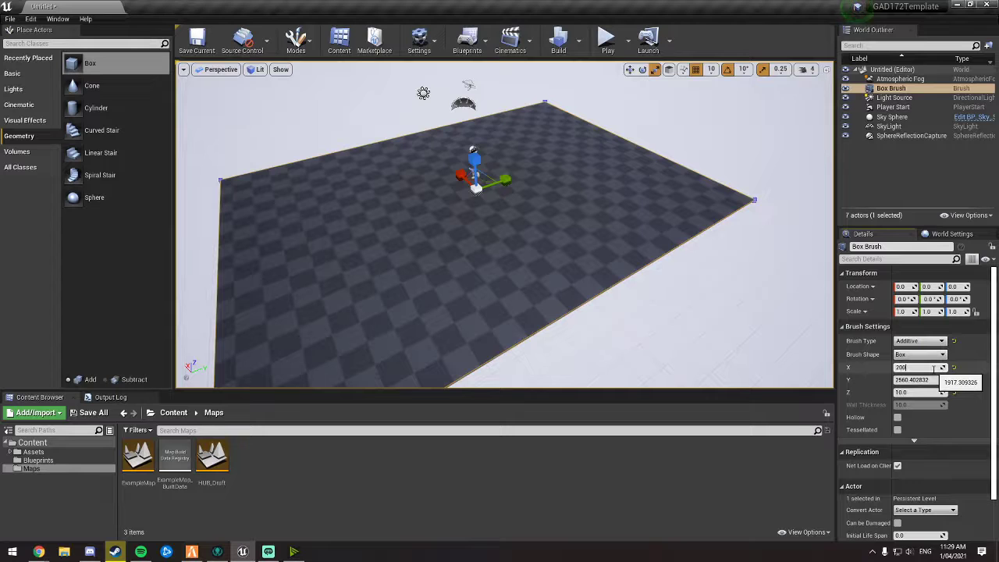
type("2000")
key("Tab")
type("2")
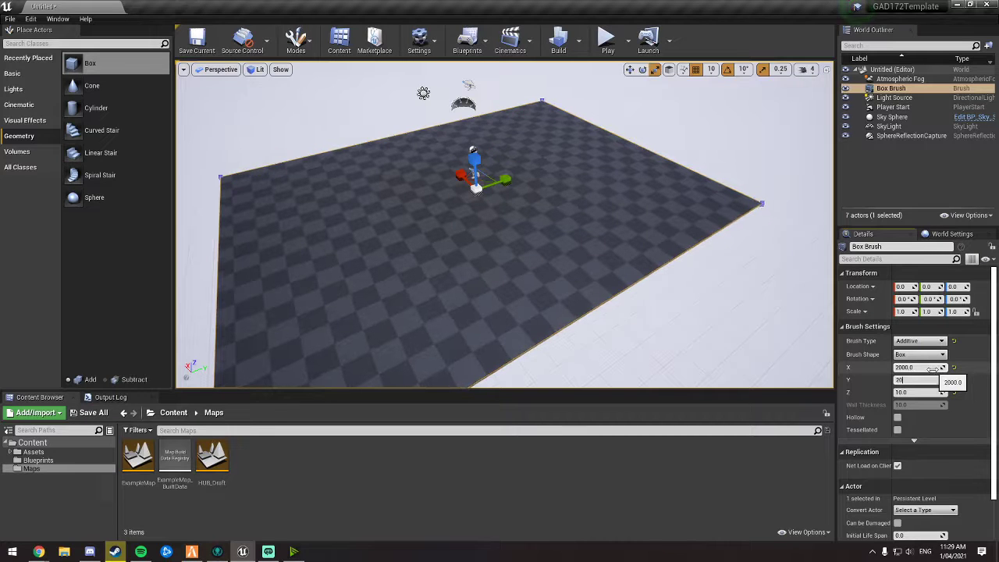
key("Return")
Step: Place a second Box brush and a Cone brush on the floor
right_click_drag(789, 332, 687, 326)
key("d")
key("d")
key("f")
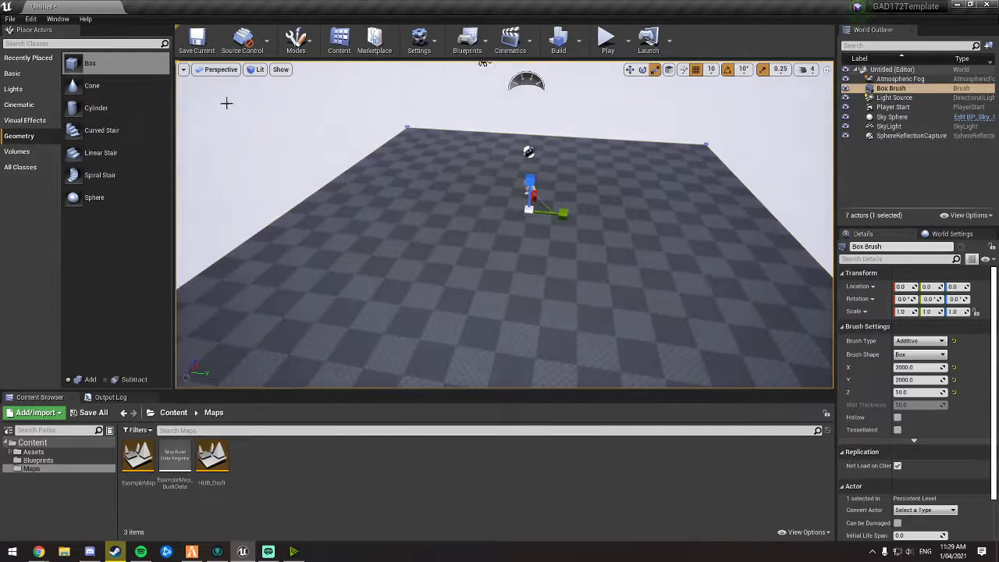
left_click_drag(81, 62, 406, 195)
left_click_drag(89, 86, 485, 173)
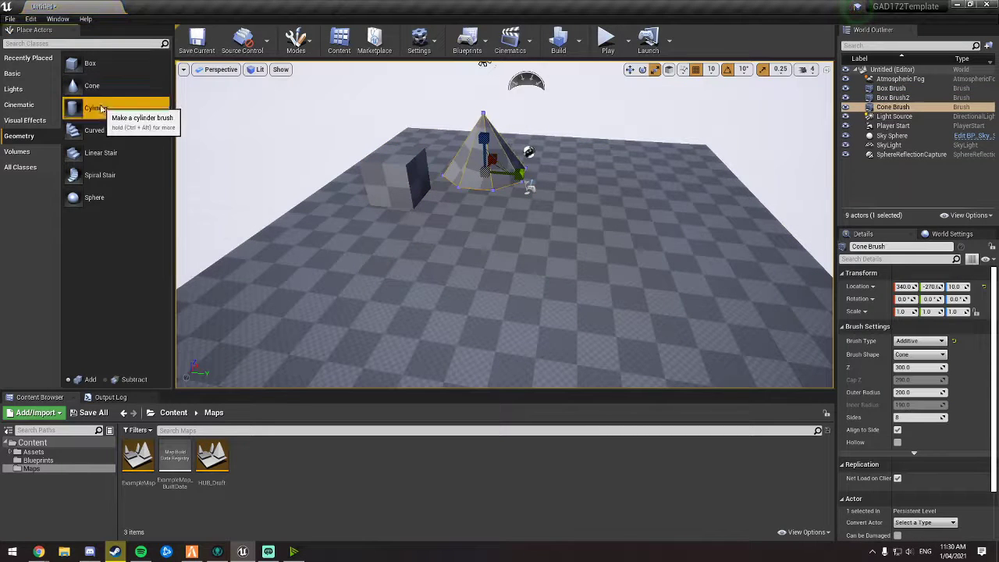
Step: Place Cylinder, Curved Stair, Linear Stair, Spiral Stair and Sphere brushes on the floor
left_click_drag(96, 107, 605, 166)
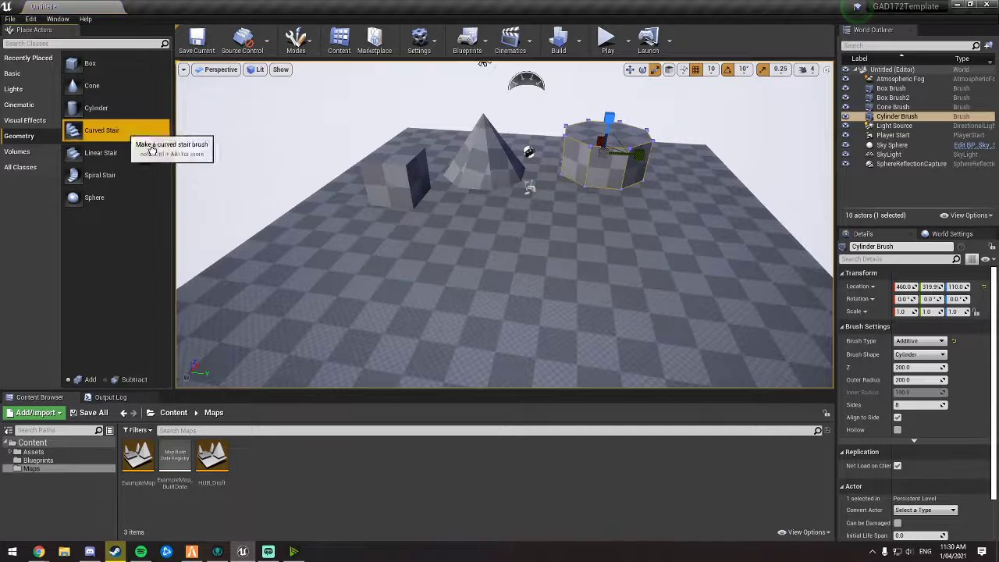
mouse_move(125, 130)
left_mouse_down()
mouse_move(312, 230)
mouse_move(292, 256)
mouse_move(277, 254)
left_mouse_up()
mouse_move(101, 152)
left_mouse_down()
mouse_move(507, 248)
mouse_move(449, 242)
left_mouse_up()
left_click_drag(100, 175, 613, 248)
left_click_drag(94, 197, 424, 323)
mouse_move(423, 323)
right_mouse_down()
mouse_move(391, 313)
mouse_move(507, 289)
mouse_move(547, 300)
mouse_move(570, 351)
mouse_move(491, 320)
right_mouse_up()
Step: Select the second Box brush and make it hollow
left_click(558, 257)
right_click_drag(513, 255, 515, 288)
key("w")
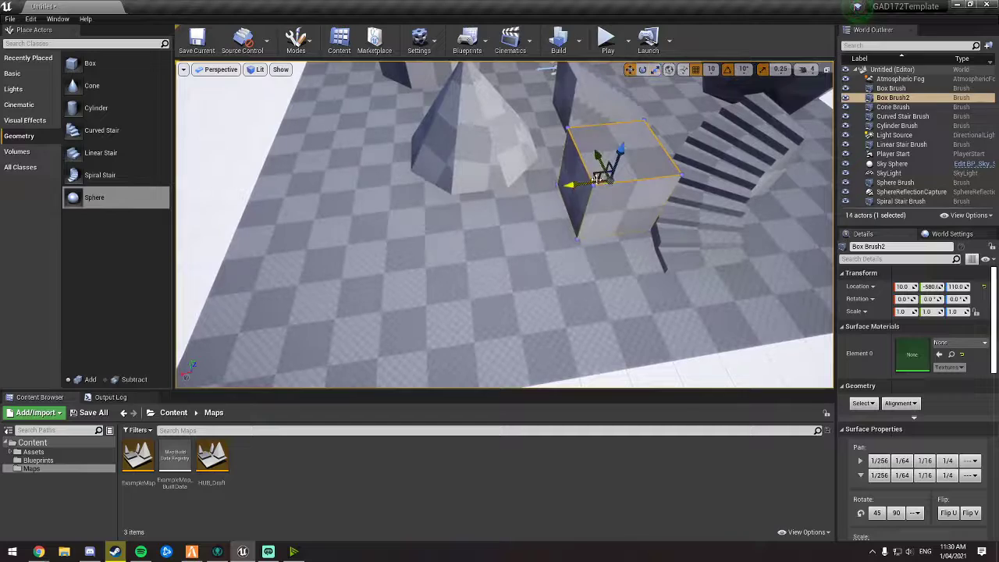
left_click_drag(306, 248, 306, 249, "alt")
mouse_move(306, 249)
right_mouse_down()
mouse_move(254, 269)
mouse_move(219, 227)
mouse_move(352, 270)
mouse_move(445, 250)
mouse_move(402, 225)
right_mouse_up()
left_click(446, 218)
scroll(903, 363, "down", 10)
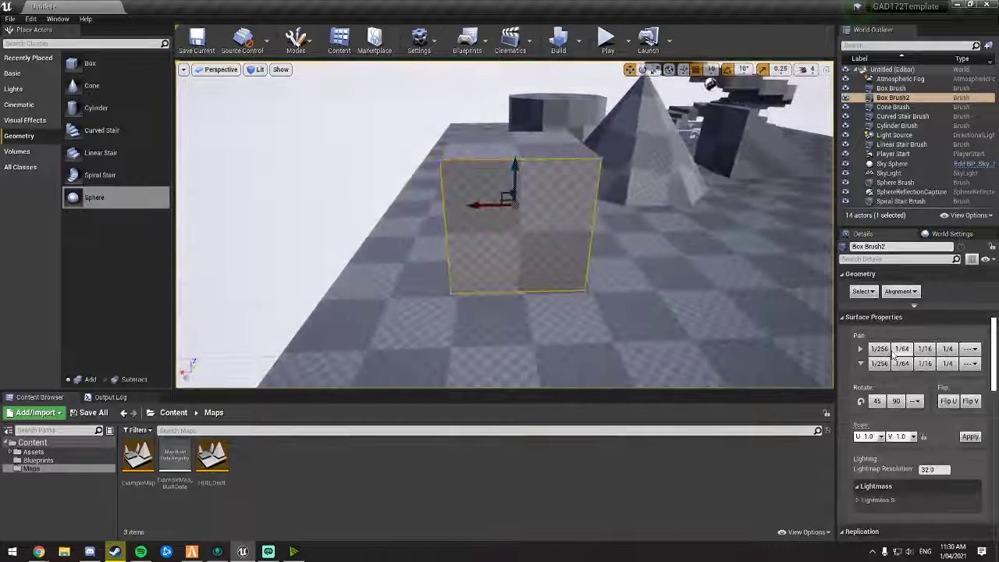
scroll(904, 363, "down", 3)
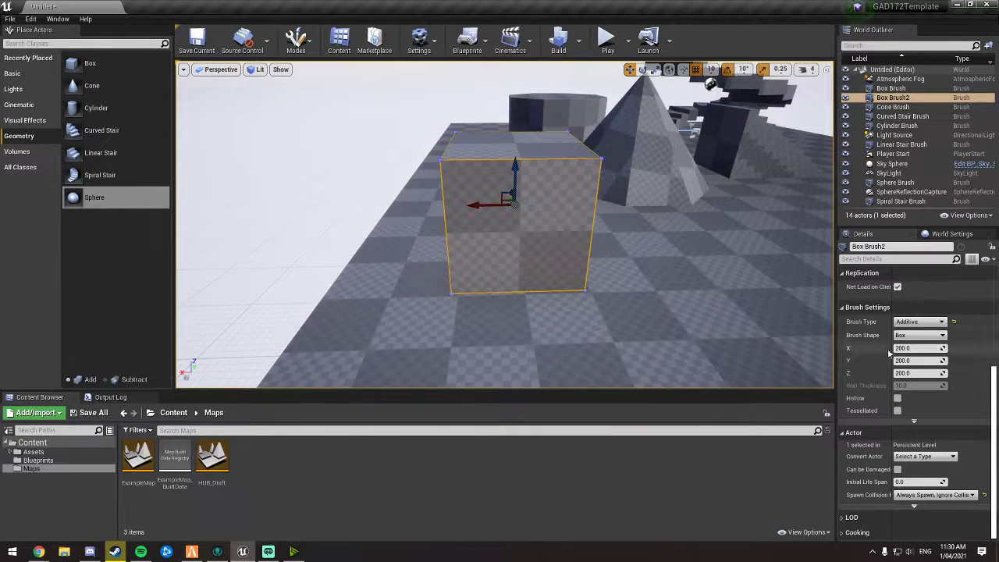
right_click_drag(500, 226, 608, 228)
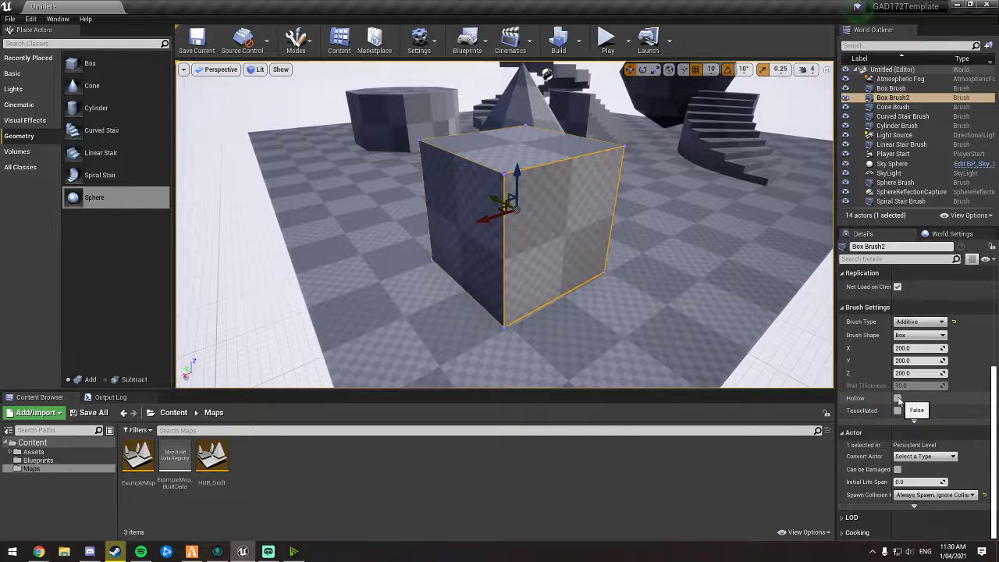
left_click(898, 400)
Step: Increase the hollow box's wall thickness to about 55
key("w")
mouse_move(663, 300)
right_mouse_down()
mouse_move(663, 351)
mouse_move(652, 308)
mouse_move(562, 262)
mouse_move(663, 269)
mouse_move(714, 300)
mouse_move(780, 305)
mouse_move(765, 332)
mouse_move(687, 323)
right_mouse_up()
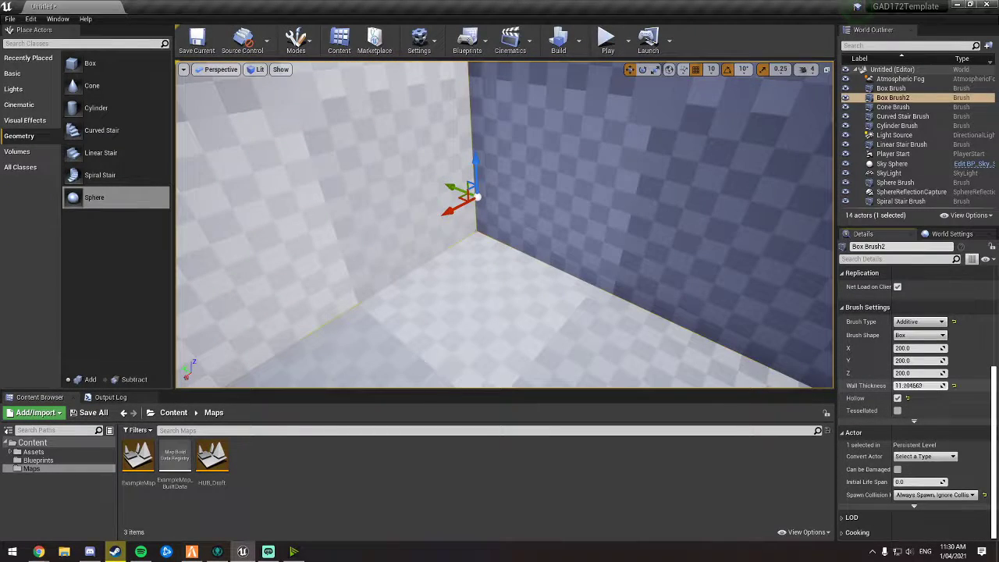
left_click_drag(910, 385, 919, 386)
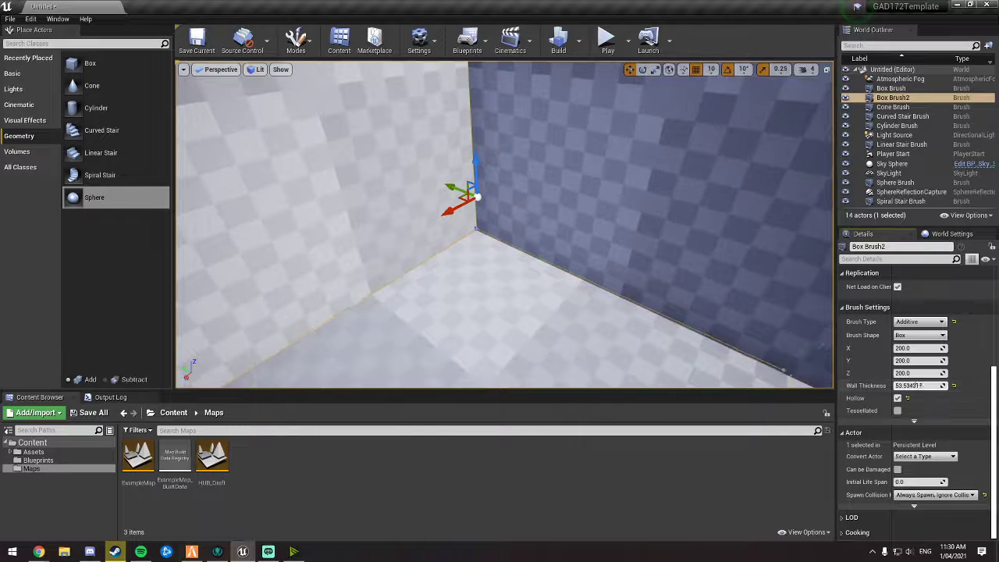
right_click_drag(768, 331, 877, 316)
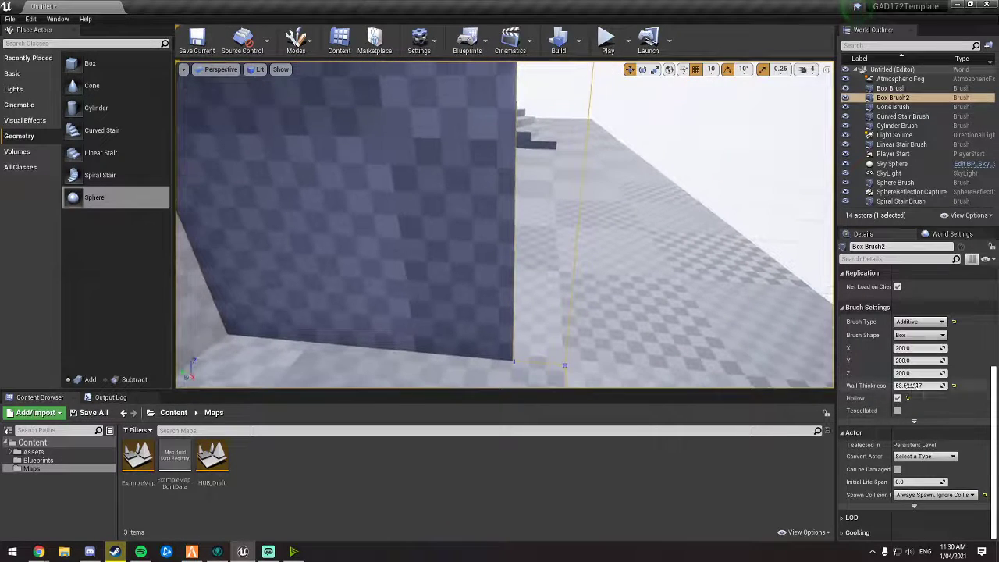
left_click_drag(920, 386, 910, 386)
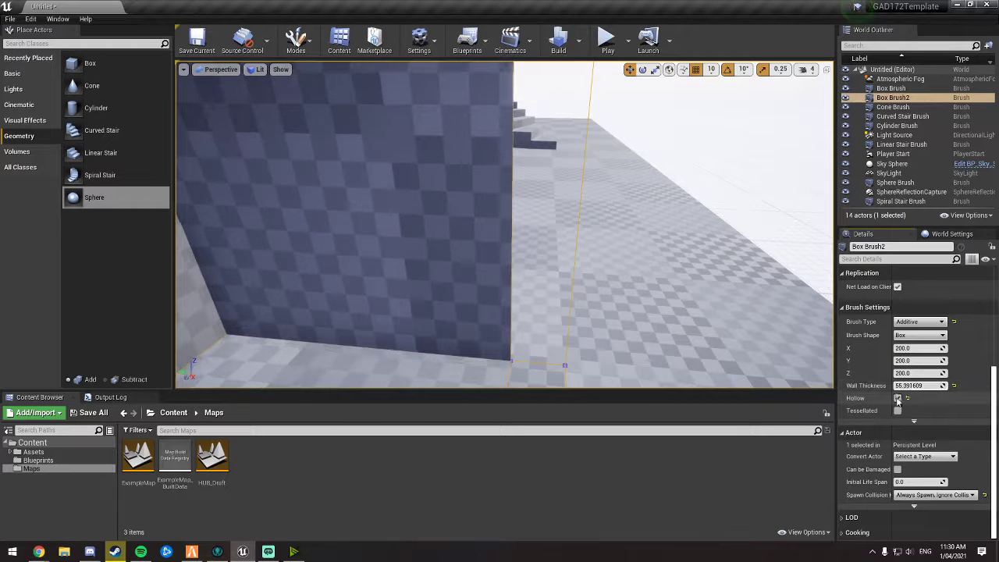
Step: Turn off the hollow option on the second Box brush
left_click(898, 398)
Step: Resize the Cone brush to a height of about 373 and an outer radius of about 154
mouse_move(686, 297)
right_mouse_down()
mouse_move(620, 283)
mouse_move(597, 306)
mouse_move(570, 293)
mouse_move(597, 246)
mouse_move(555, 311)
right_mouse_up()
key("s")
left_click(443, 281)
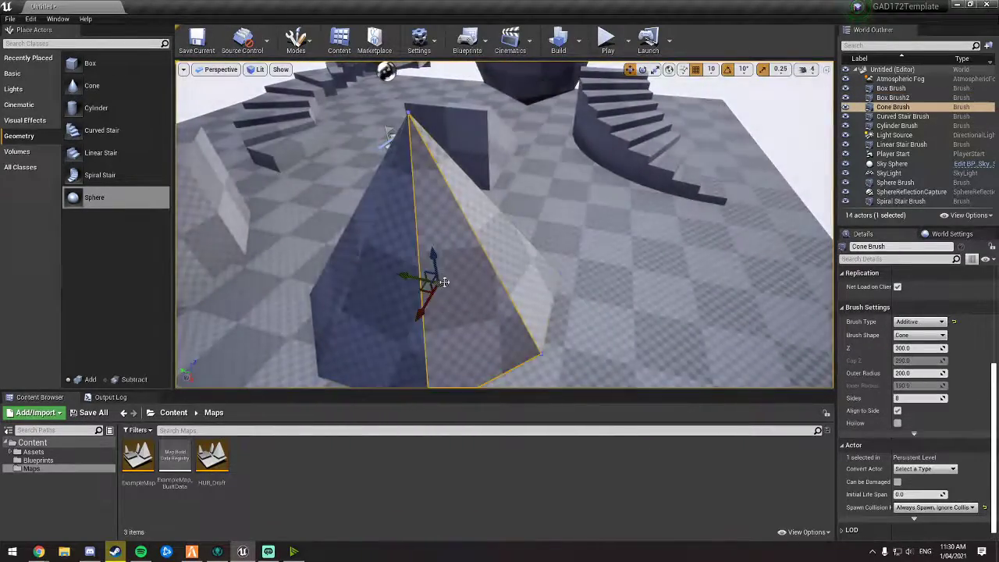
key("d")
right_click_drag(443, 281, 336, 288)
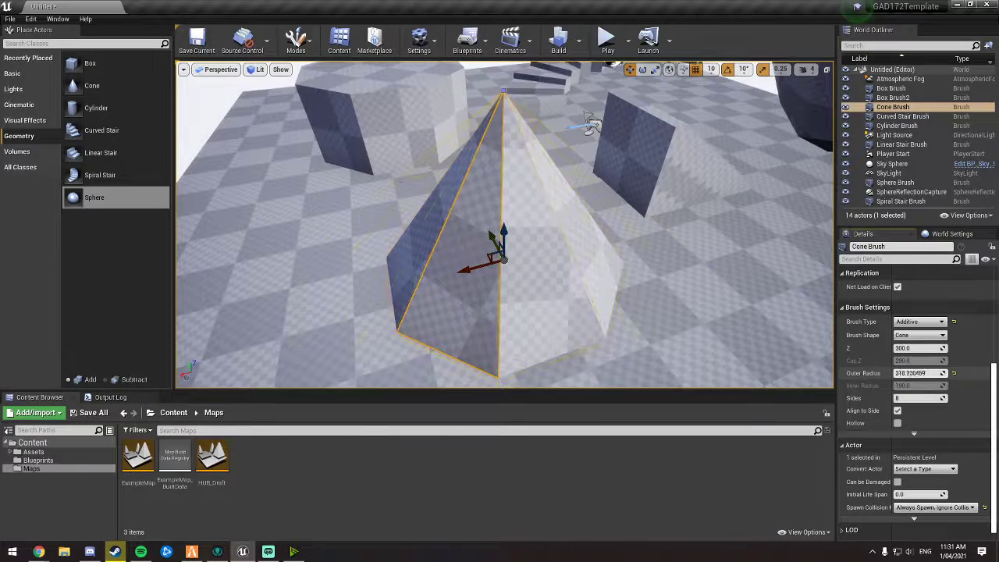
left_click_drag(921, 373, 930, 373)
key("s")
right_click_drag(749, 312, 757, 328)
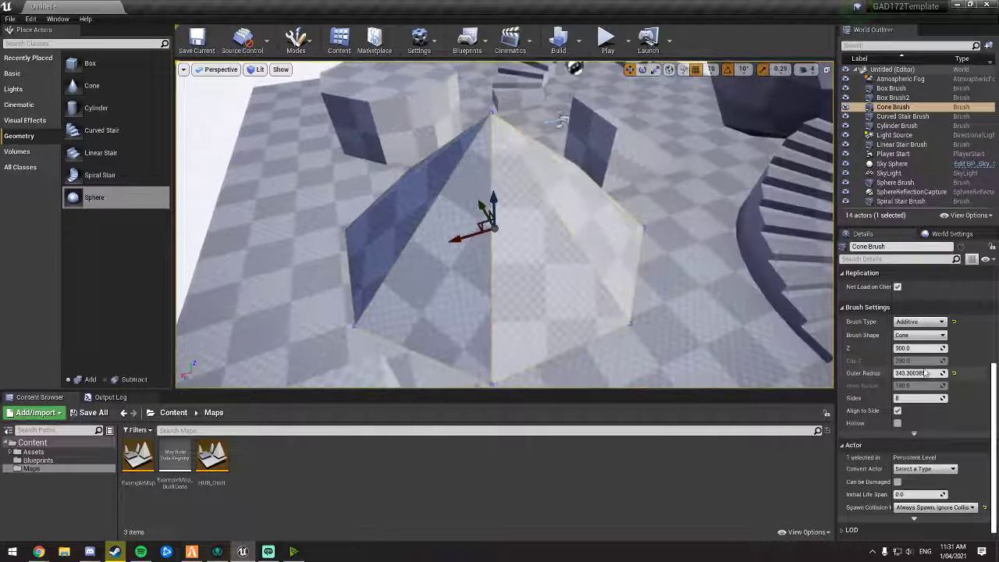
left_click_drag(914, 373, 919, 348)
key("s")
right_click_drag(727, 308, 720, 273)
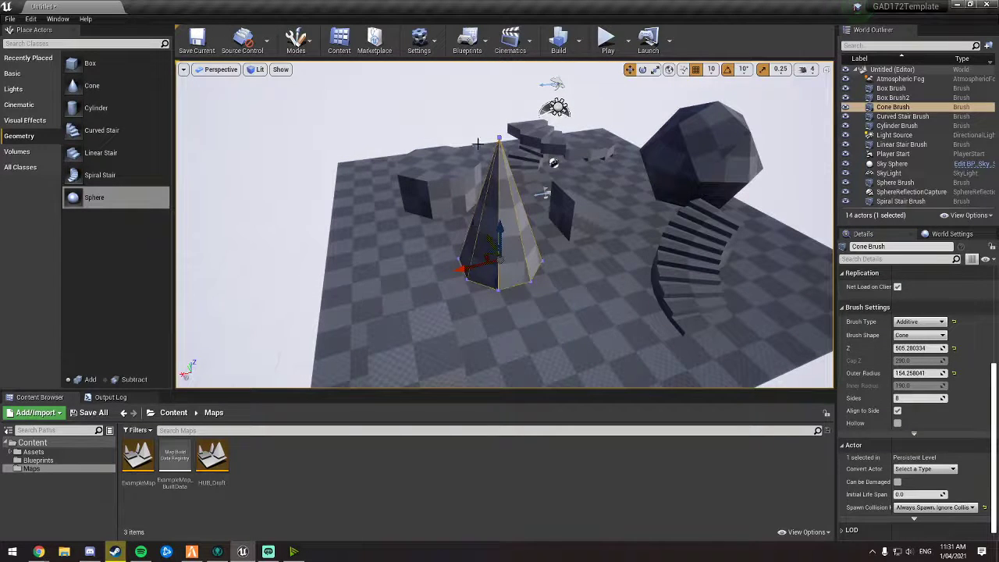
left_click_drag(905, 350, 926, 349)
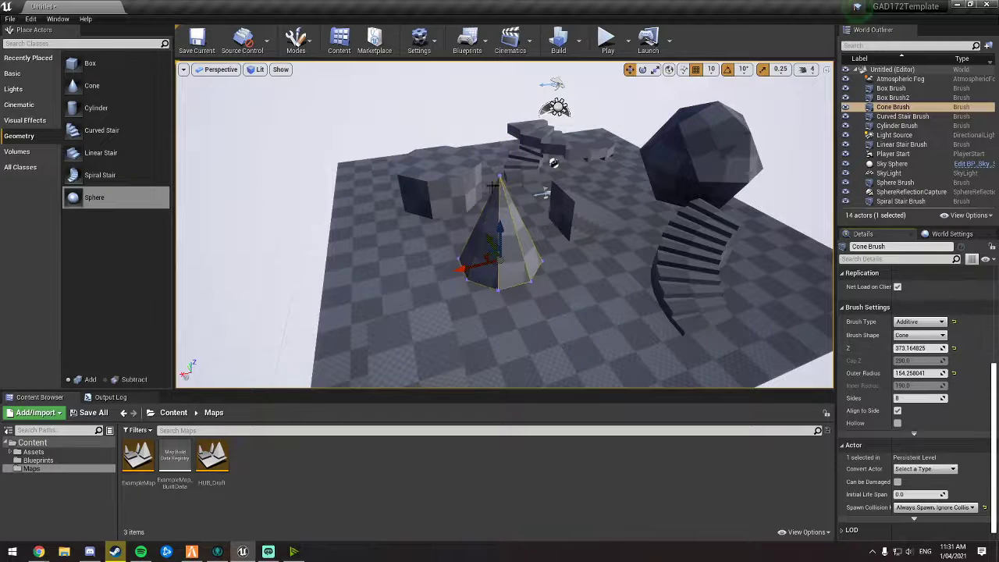
Step: Experiment with the Cone brush's number of sides, finally setting it to 22 sides
key("w")
right_click_drag(753, 326, 678, 306)
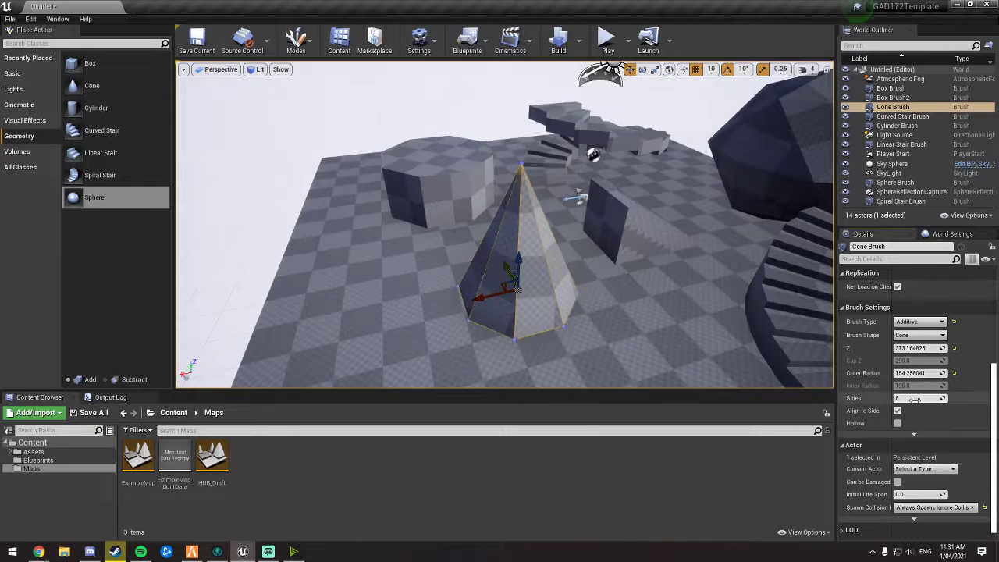
left_click_drag(905, 399, 902, 399)
key("w")
right_click_drag(728, 339, 739, 341)
left_click_drag(912, 398, 893, 398)
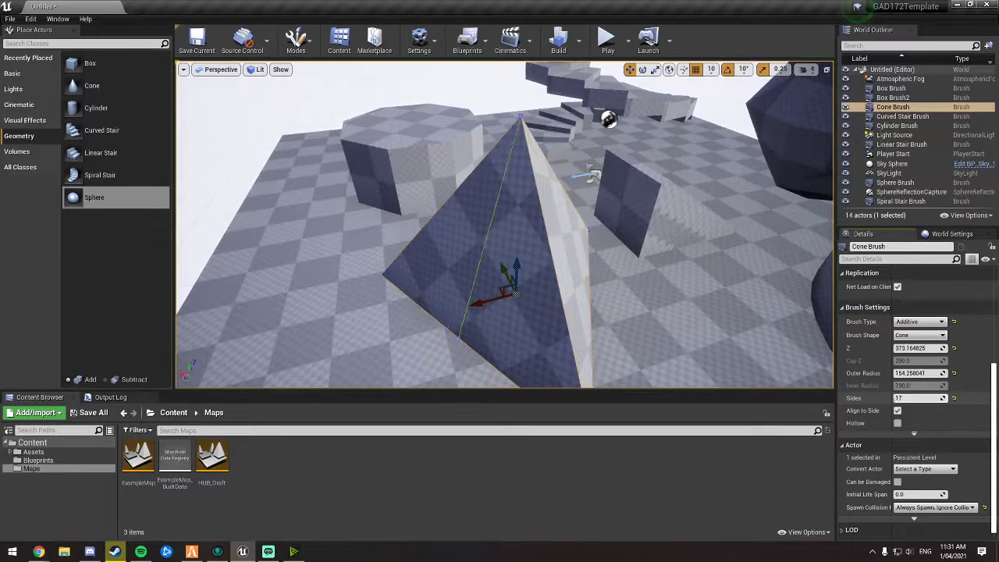
left_click_drag(897, 398, 918, 398)
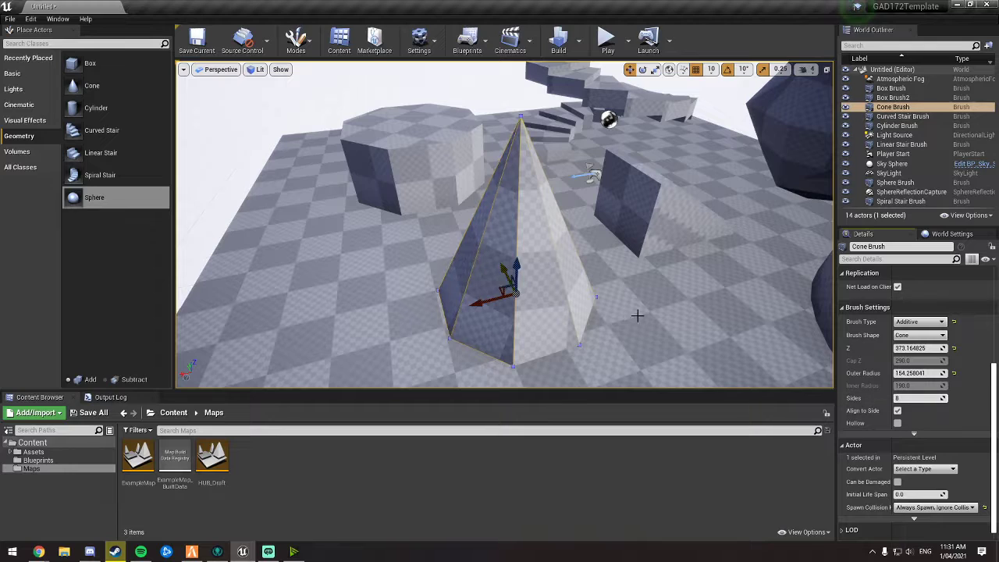
key("a")
right_click_drag(569, 292, 567, 291)
key("w")
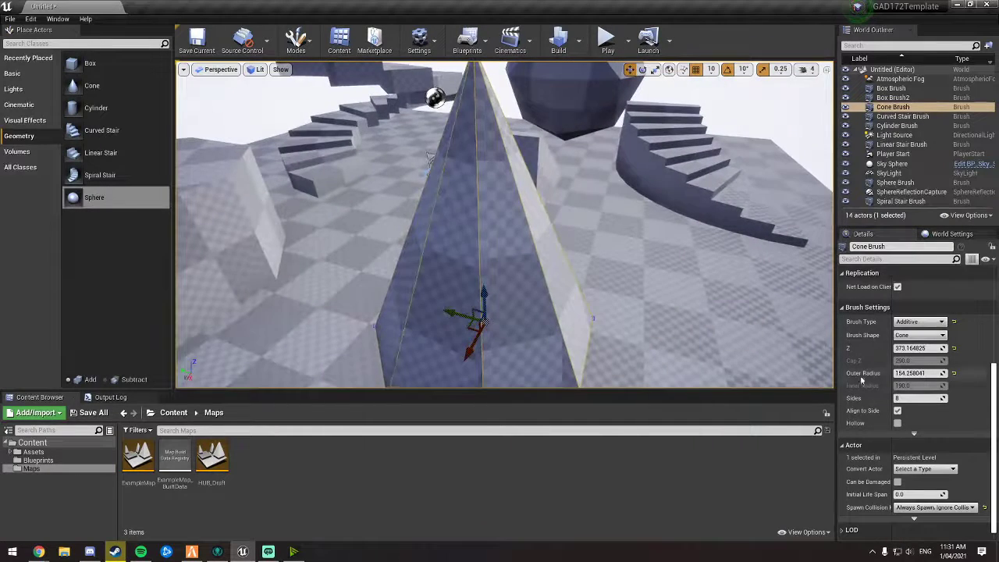
left_click(905, 398)
type("150")
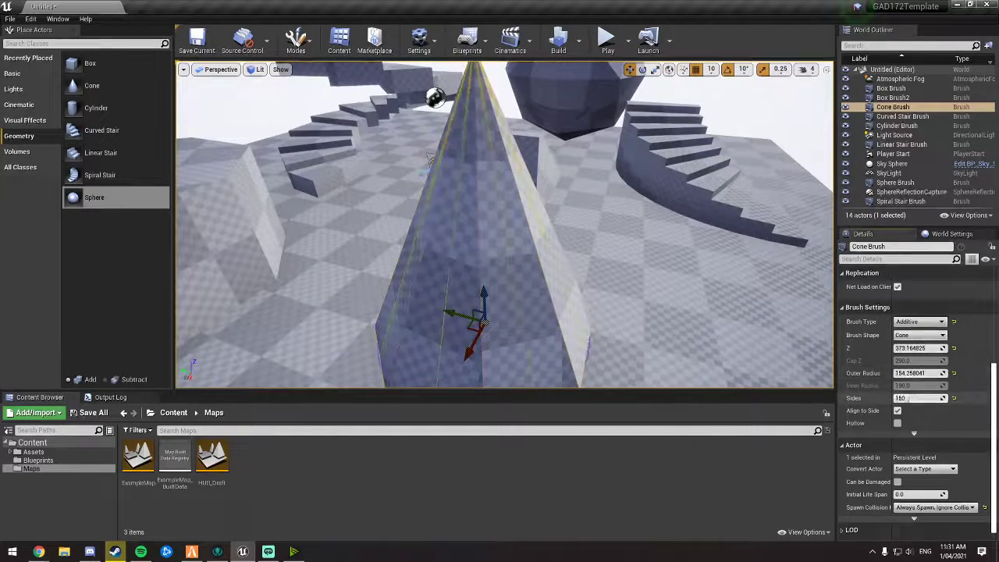
left_click_drag(908, 398, 921, 399)
right_click_drag(692, 252, 692, 252)
key("d")
left_click(691, 252)
key("d")
key("w")
key("a")
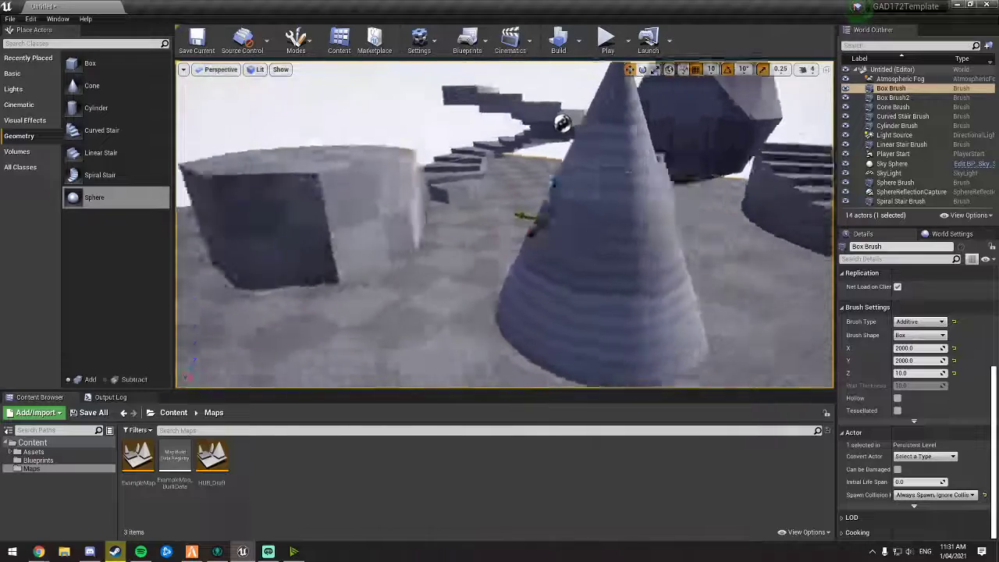
right_click_drag(573, 238, 573, 238)
left_click(573, 238)
key("f")
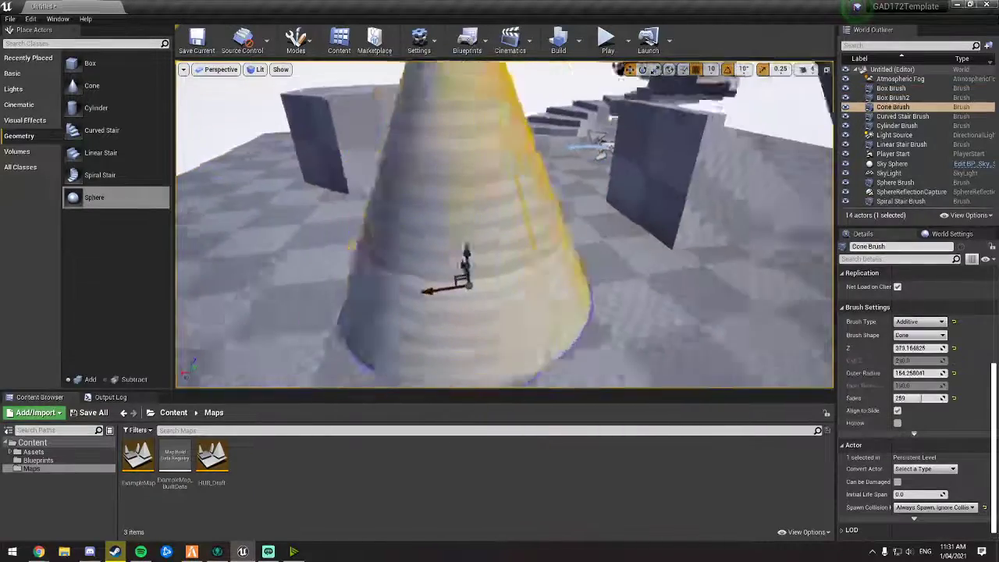
left_click_drag(921, 398, 914, 398)
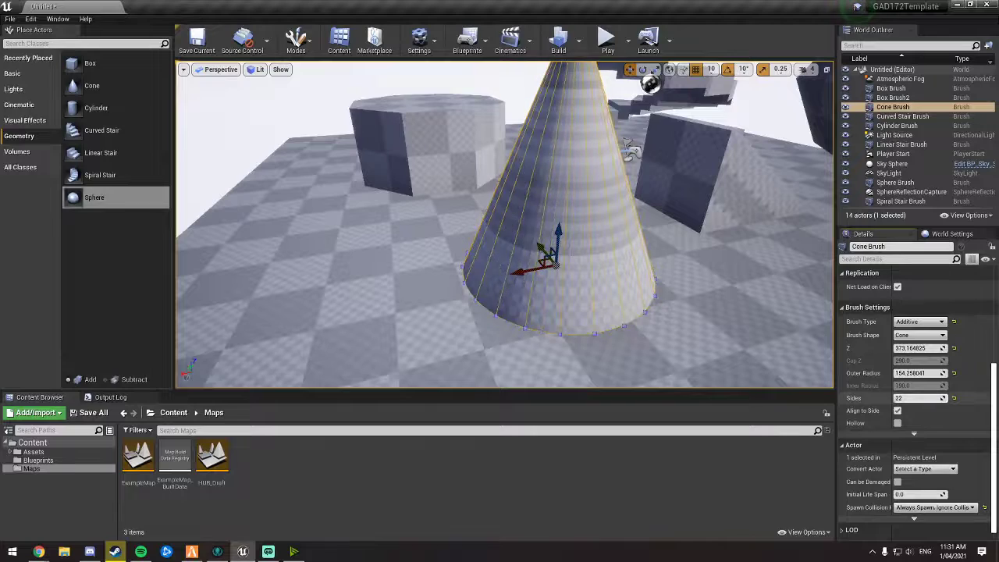
Step: Set the Cylinder brush to 100 sides, a height of about 110 and an outer radius of about 244
right_click_drag(609, 266, 609, 266)
left_click(712, 360)
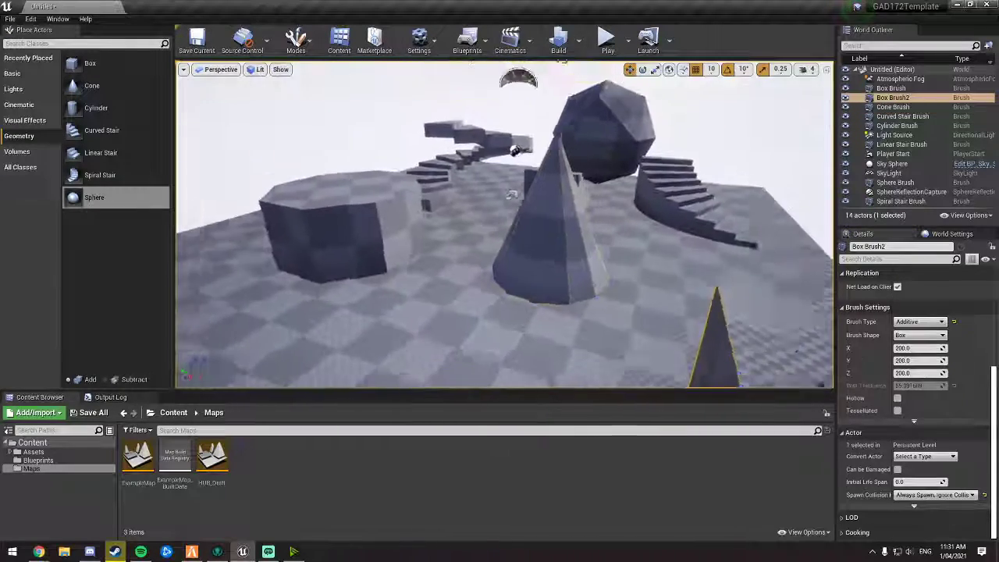
right_click_drag(712, 360, 712, 361)
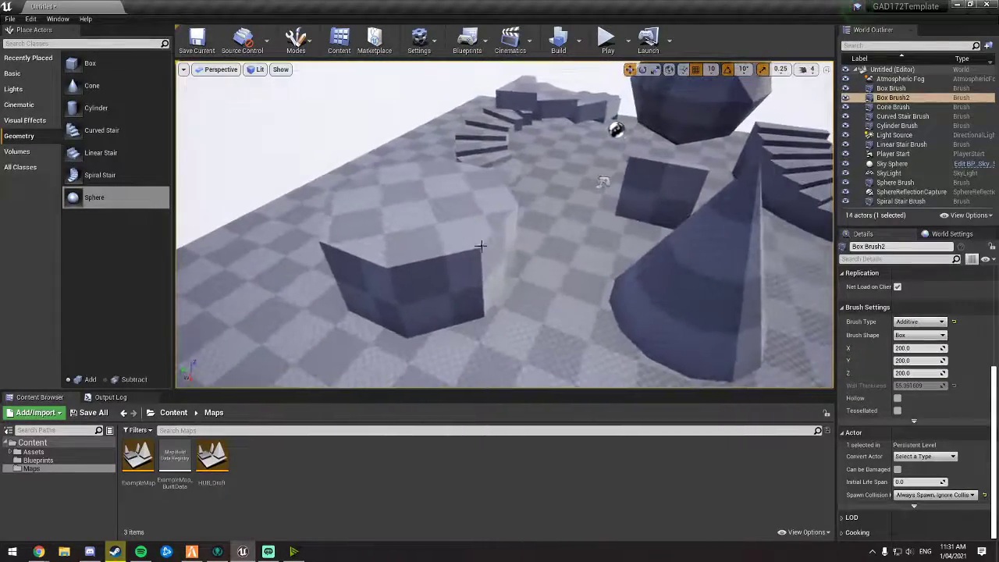
left_click(480, 246)
right_click_drag(480, 246, 480, 246)
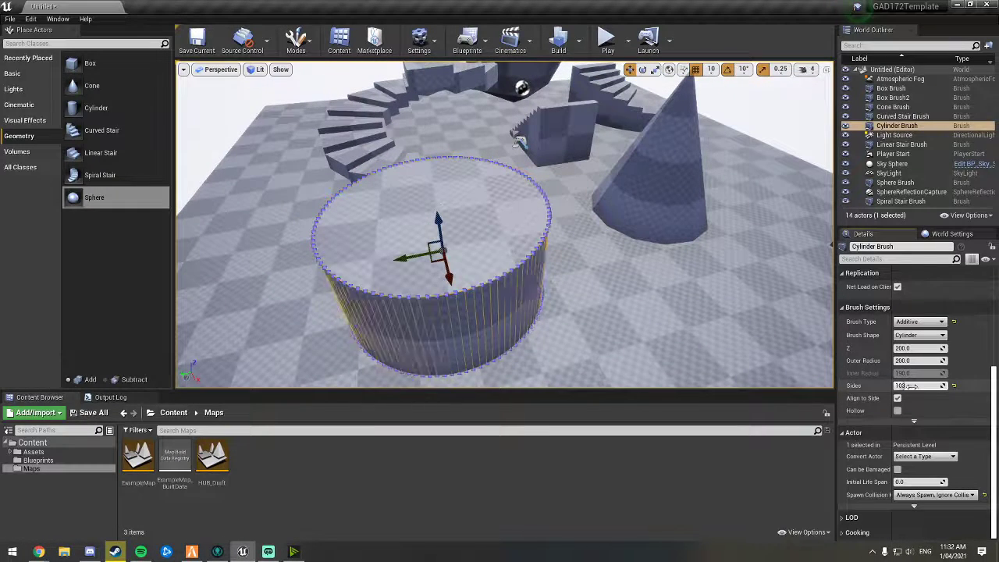
left_click_drag(911, 386, 911, 386)
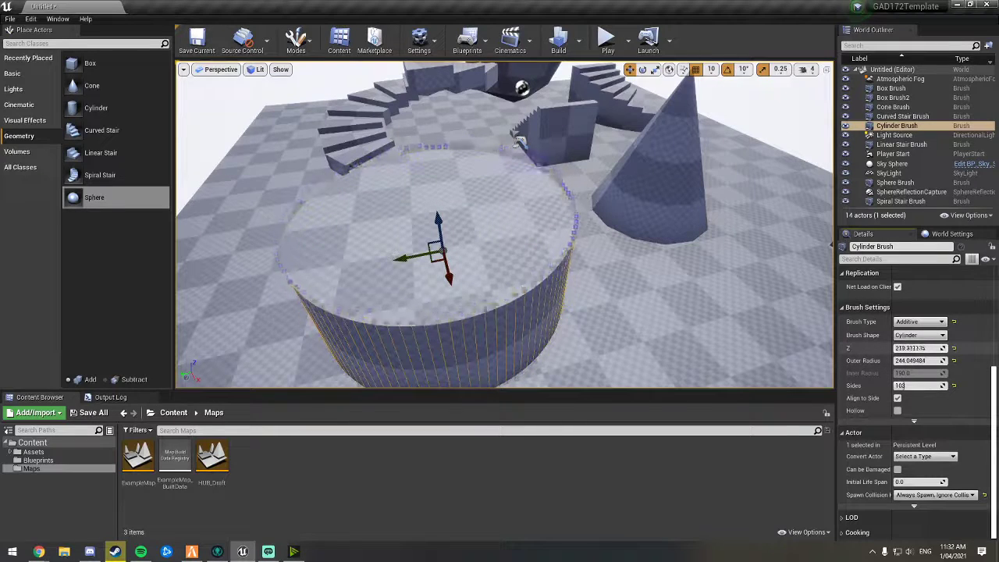
mouse_move(624, 266)
right_mouse_down()
mouse_move(656, 254)
mouse_move(609, 234)
mouse_move(609, 266)
mouse_move(617, 234)
right_mouse_up()
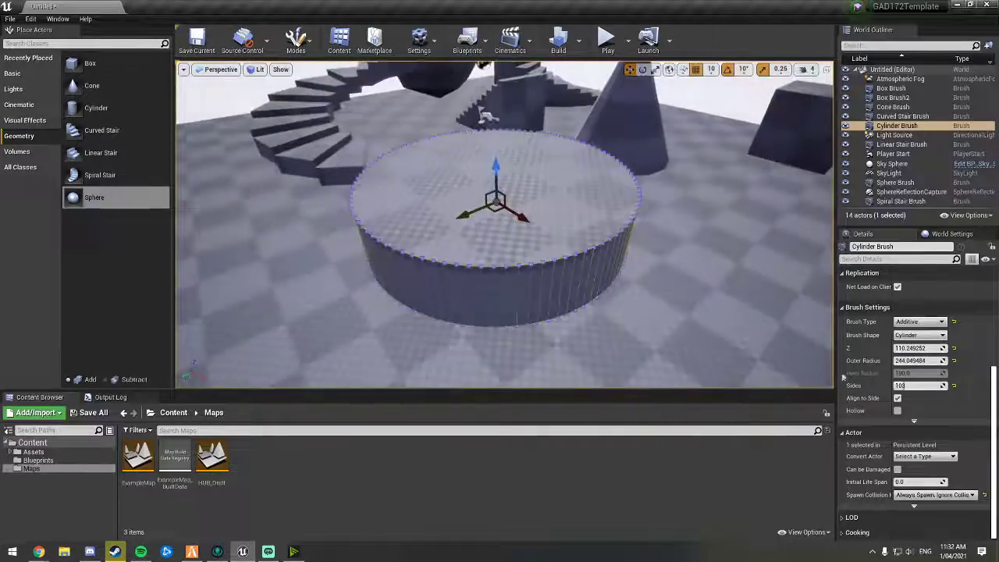
Step: Make the cylinder hollow and rotate it -90 degrees so it stands upright like a ring
left_click(898, 412)
right_click_drag(546, 235, 506, 252)
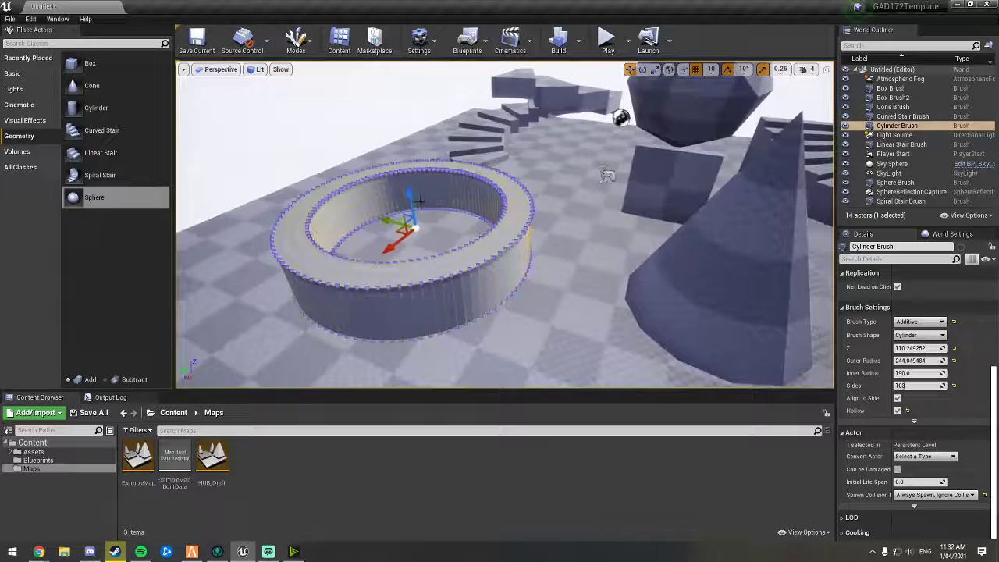
left_click_drag(382, 123, 381, 92)
right_click_drag(458, 170, 565, 212)
key("e")
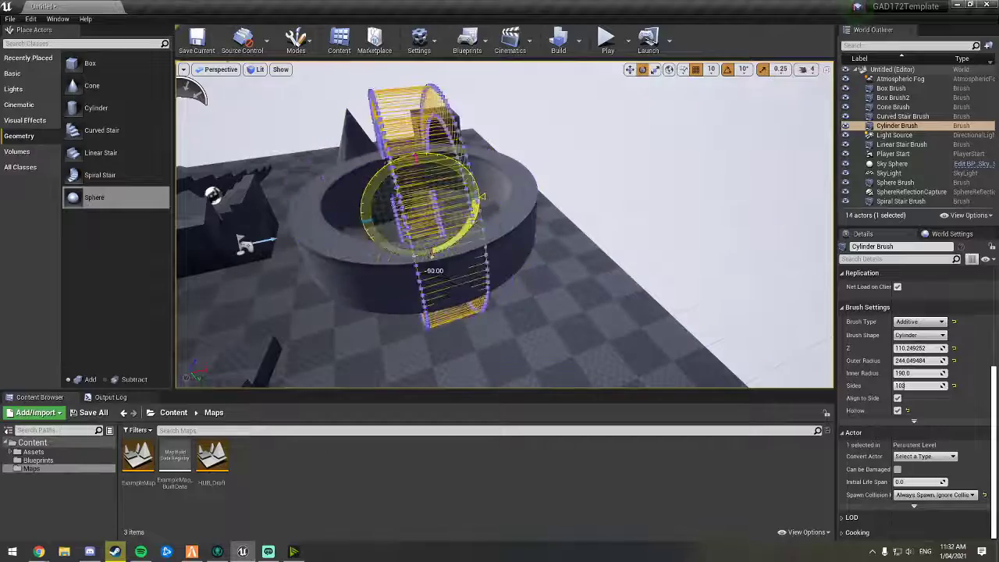
right_click_drag(682, 146, 632, 164)
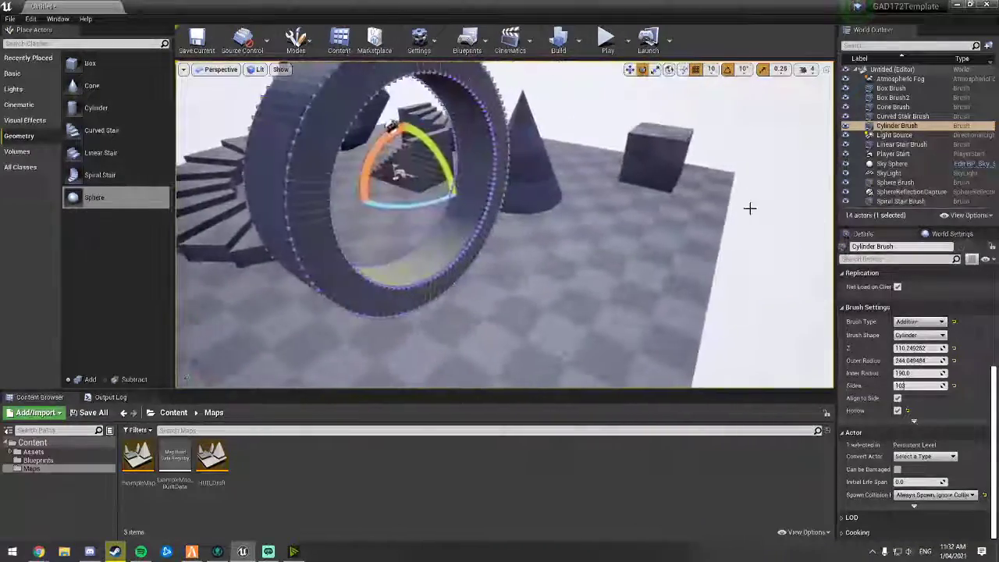
Step: Reduce the ring cylinder's number of sides to 27
left_click_drag(918, 385, 948, 386)
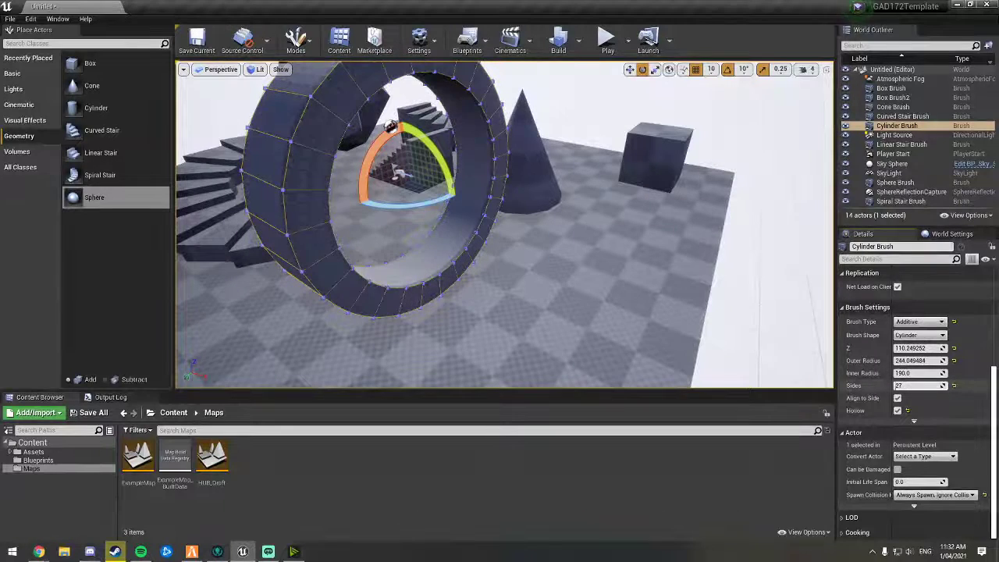
right_click_drag(664, 258, 623, 220)
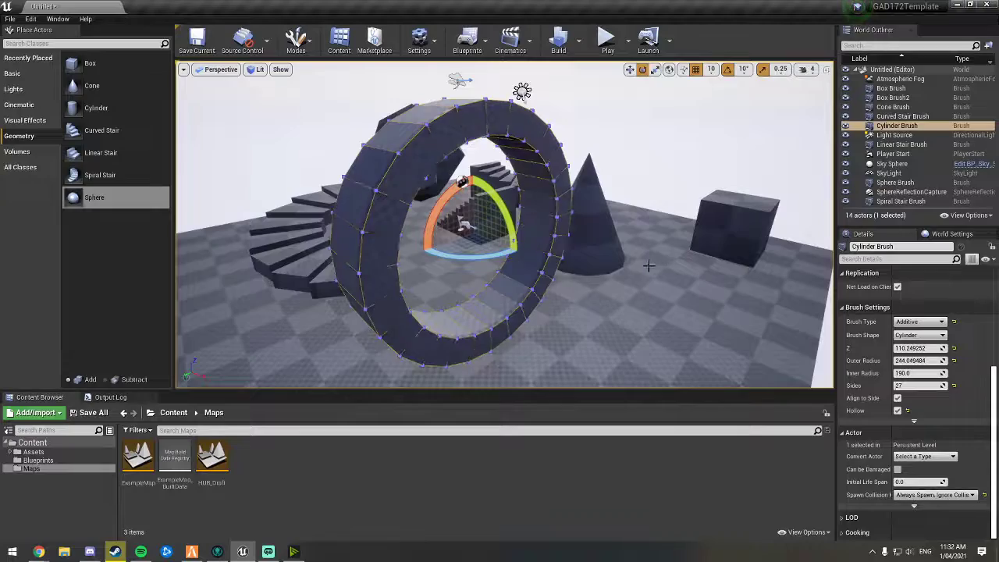
mouse_move(648, 266)
right_mouse_down()
mouse_move(710, 240)
mouse_move(640, 312)
mouse_move(617, 304)
mouse_move(663, 300)
mouse_move(656, 303)
right_mouse_up()
Step: Set the Curved Stair brush's inner radius to about 235
left_click(479, 200)
right_click_drag(493, 206, 515, 206)
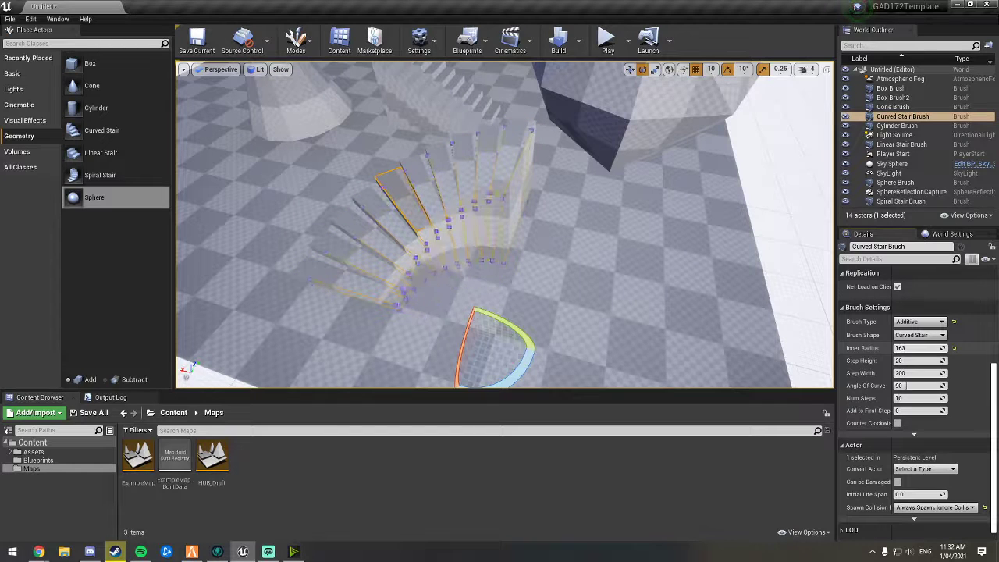
left_click_drag(913, 348, 921, 349)
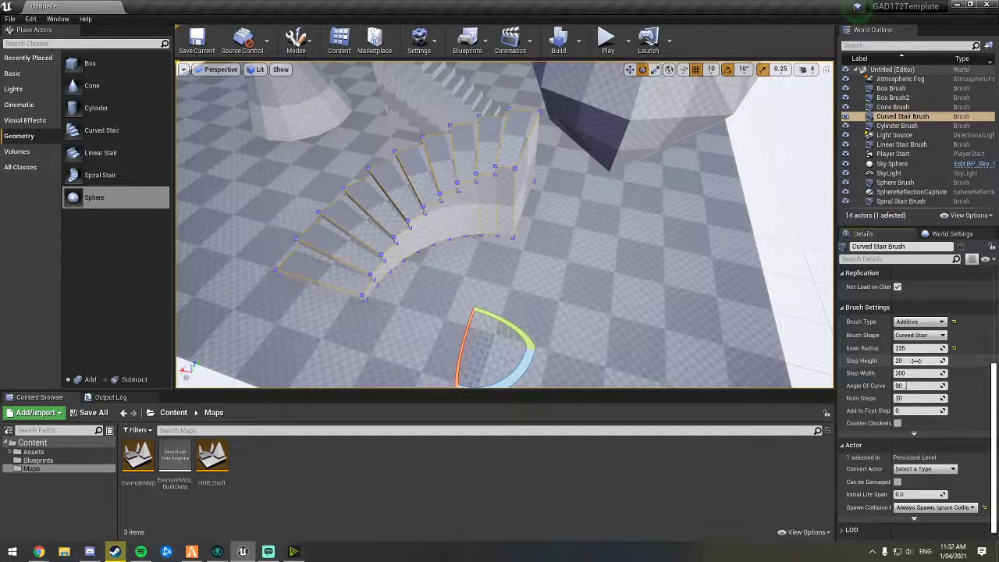
Step: Set the curved stair's step height to 30 and step width to about 168
left_click_drag(921, 361, 925, 361)
right_click_drag(642, 252, 722, 168)
right_click_drag(784, 310, 789, 315)
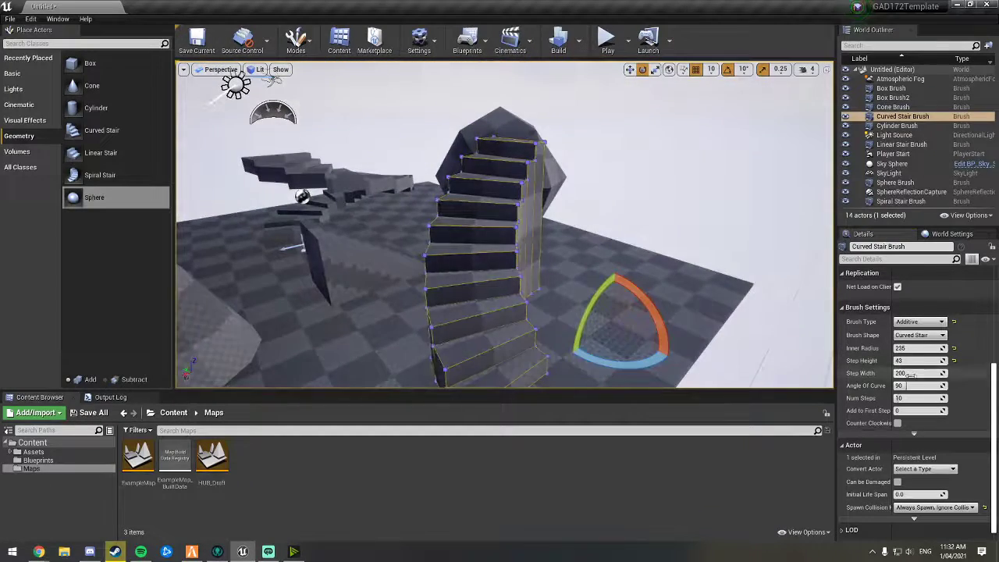
mouse_move(921, 361)
left_mouse_down()
mouse_move(933, 361)
mouse_move(917, 363)
left_mouse_up()
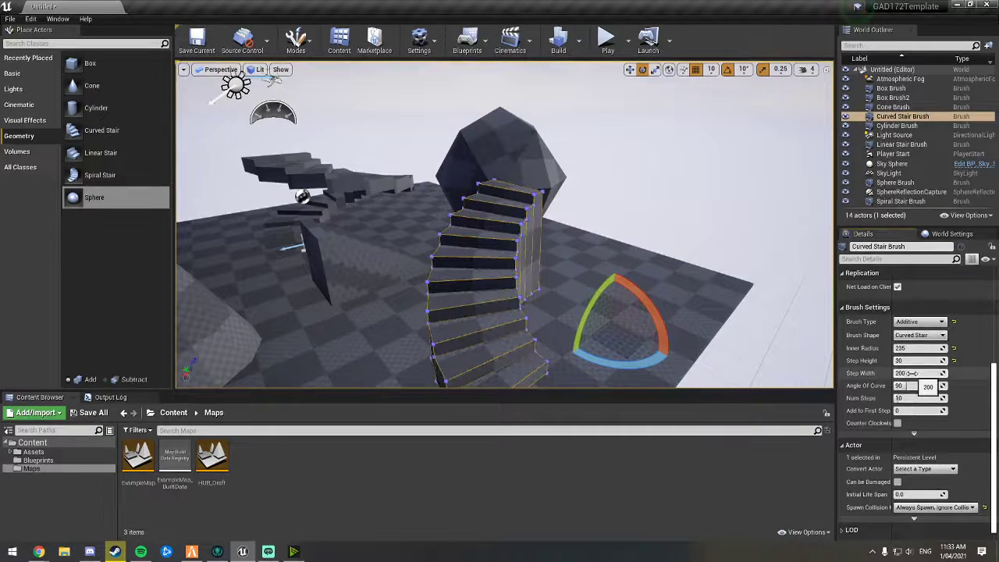
left_click_drag(910, 373, 910, 373)
Step: Try different angles of curve on the curved stair, then reset the angle to its default
left_click(919, 386)
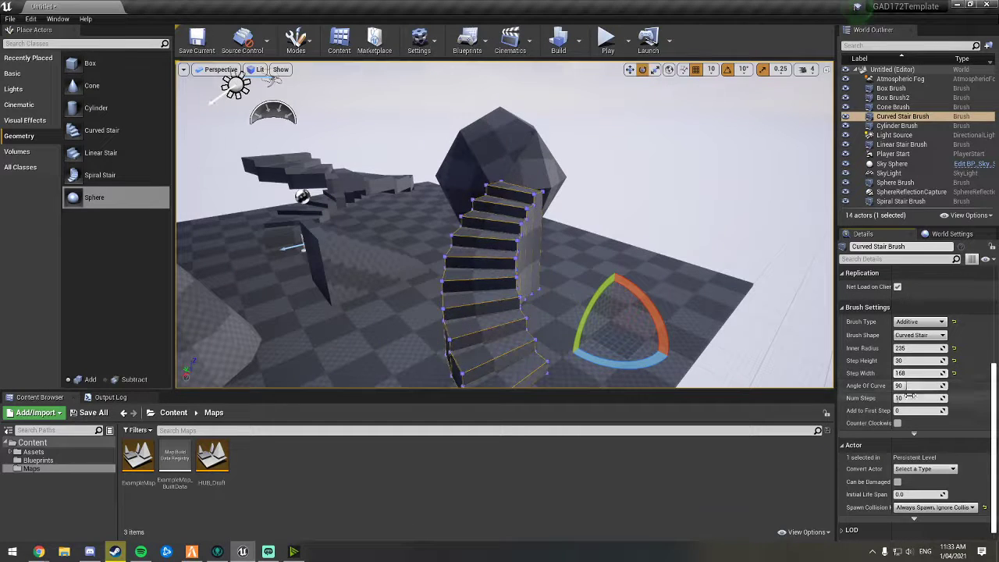
left_click_drag(914, 386, 948, 386)
mouse_move(593, 250)
right_mouse_down()
mouse_move(625, 262)
mouse_move(569, 261)
mouse_move(553, 316)
right_mouse_up()
left_click_drag(912, 385, 902, 385)
right_click_drag(648, 265, 542, 240)
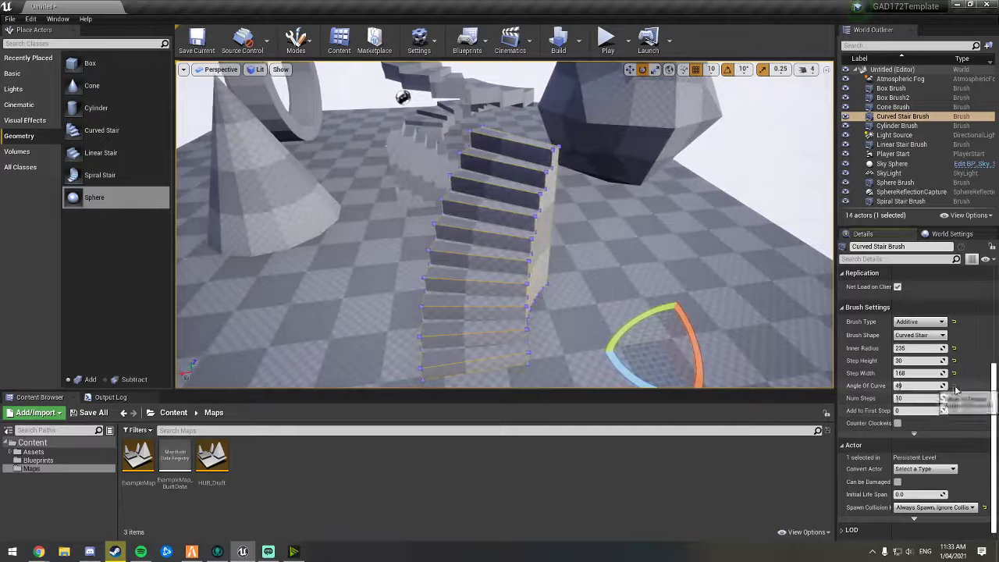
left_click(954, 386)
mouse_move(694, 320)
right_mouse_down()
mouse_move(714, 309)
mouse_move(705, 308)
right_mouse_up()
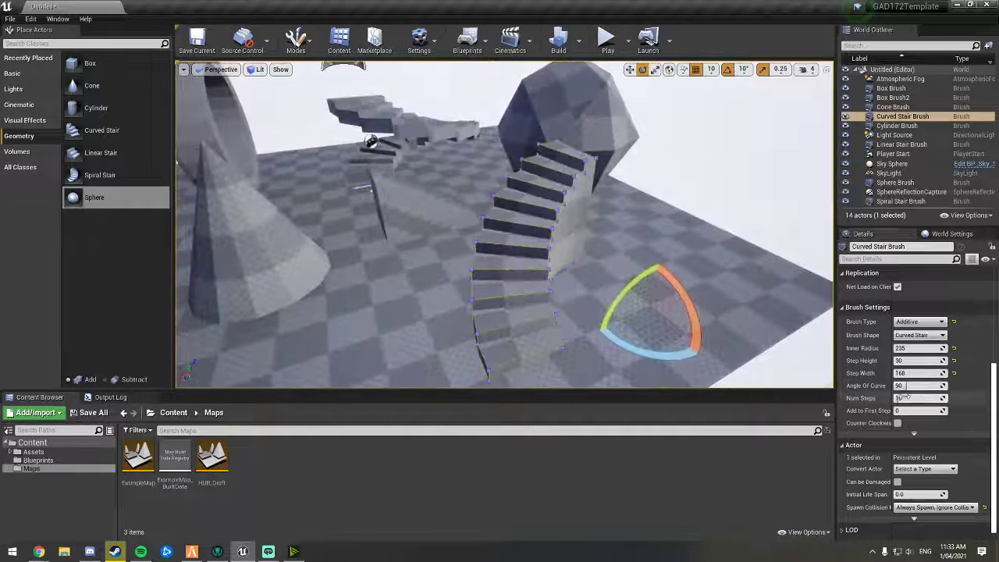
Step: Set the curved stair's angle of curve to 360 and its number of steps to 41
mouse_move(904, 397)
left_mouse_down()
mouse_move(921, 397)
mouse_move(905, 398)
left_mouse_up()
mouse_move(745, 318)
right_mouse_down()
mouse_move(726, 318)
mouse_move(745, 318)
right_mouse_up()
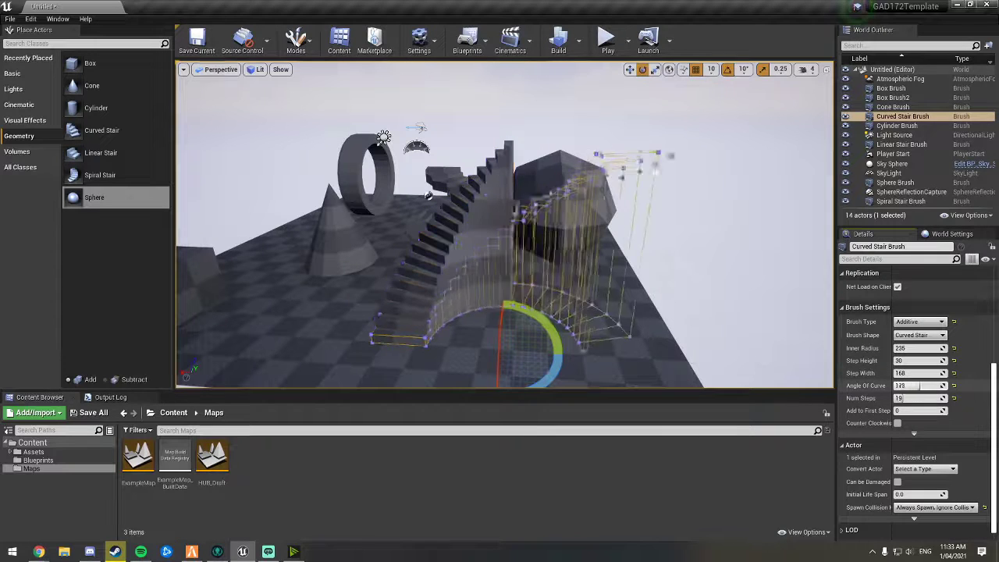
left_click_drag(921, 386, 968, 386)
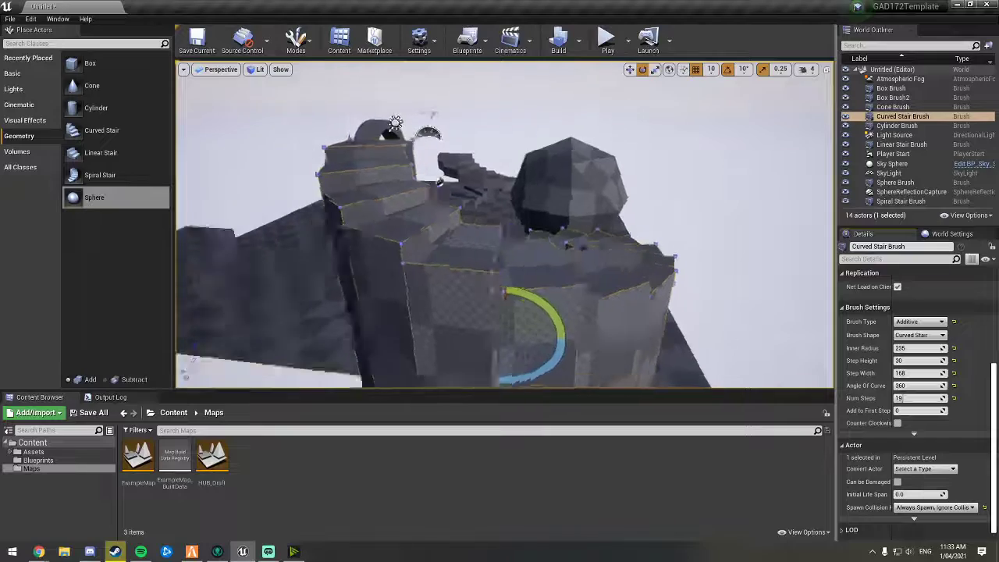
right_click_drag(504, 224, 417, 269)
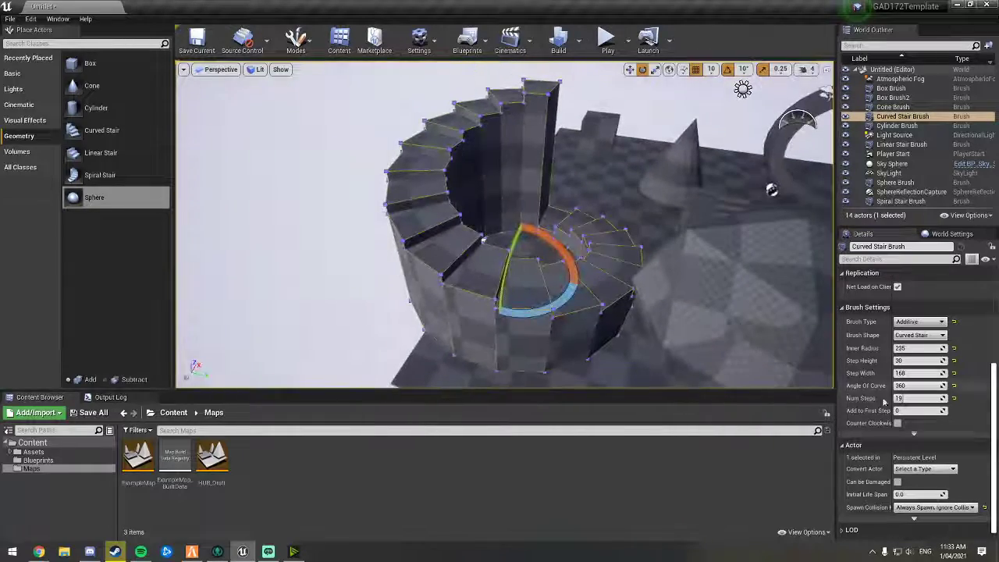
left_click_drag(914, 399, 946, 399)
mouse_move(586, 273)
right_mouse_down()
mouse_move(547, 249)
mouse_move(561, 234)
mouse_move(546, 195)
mouse_move(531, 234)
mouse_move(507, 242)
mouse_move(539, 246)
mouse_move(523, 249)
mouse_move(507, 133)
mouse_move(504, 203)
mouse_move(453, 220)
right_mouse_up()
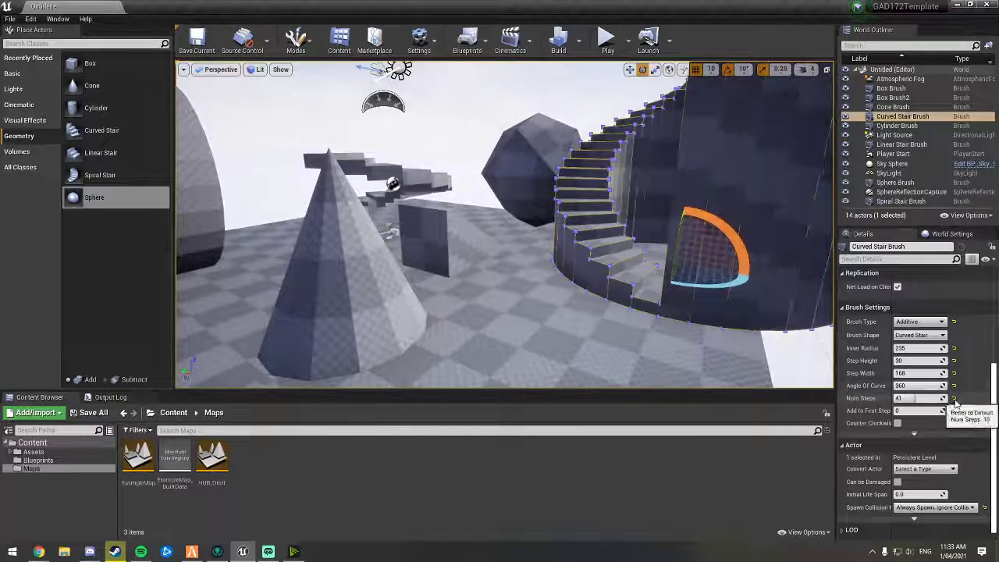
Step: Reset the curved stair's number of steps, angle of curve, step width and step height to their defaults
left_click(954, 398)
left_click(954, 386)
left_click(954, 373)
left_click(954, 360)
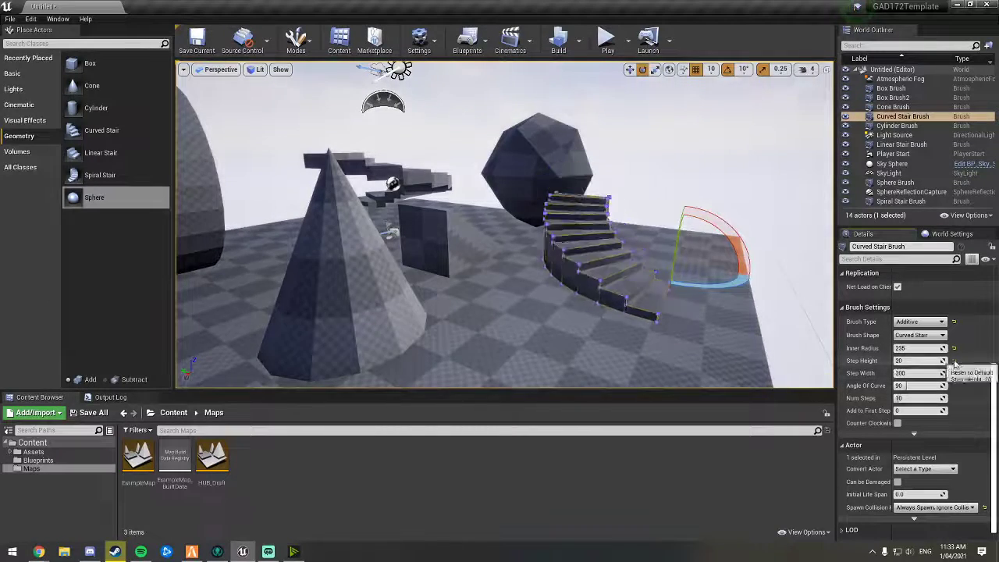
Step: Reset the curved stair's inner radius to its default
left_click(953, 348)
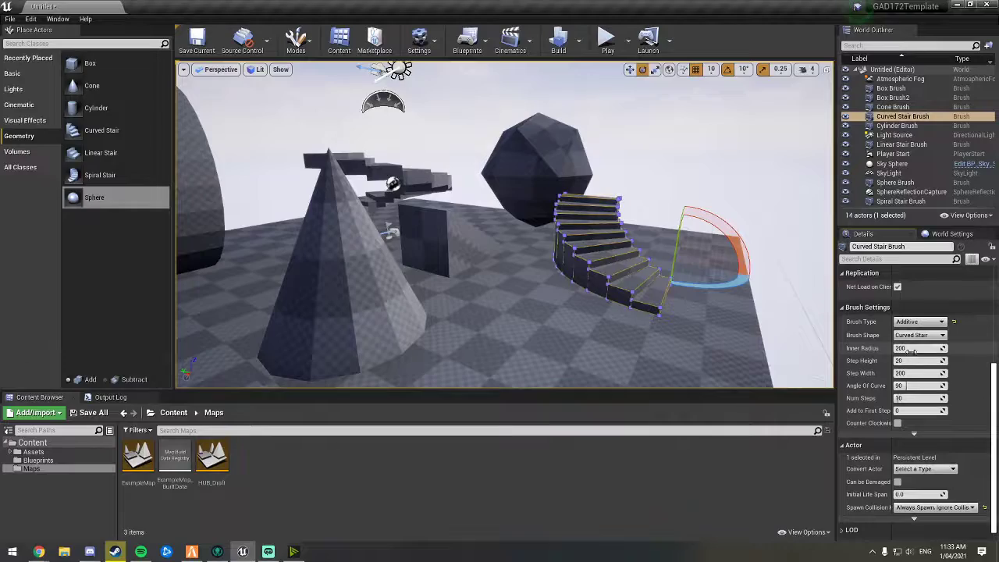
right_click_drag(690, 304, 660, 301)
right_click_drag(515, 250, 528, 239)
Step: Select the linear stair and set its number of steps to 22
left_click(515, 250)
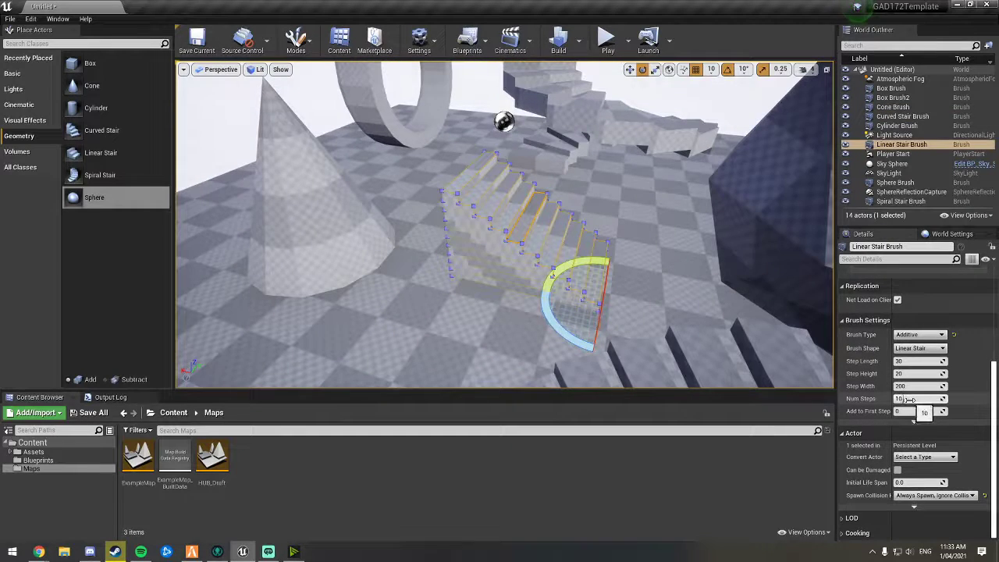
left_click_drag(921, 399, 928, 399)
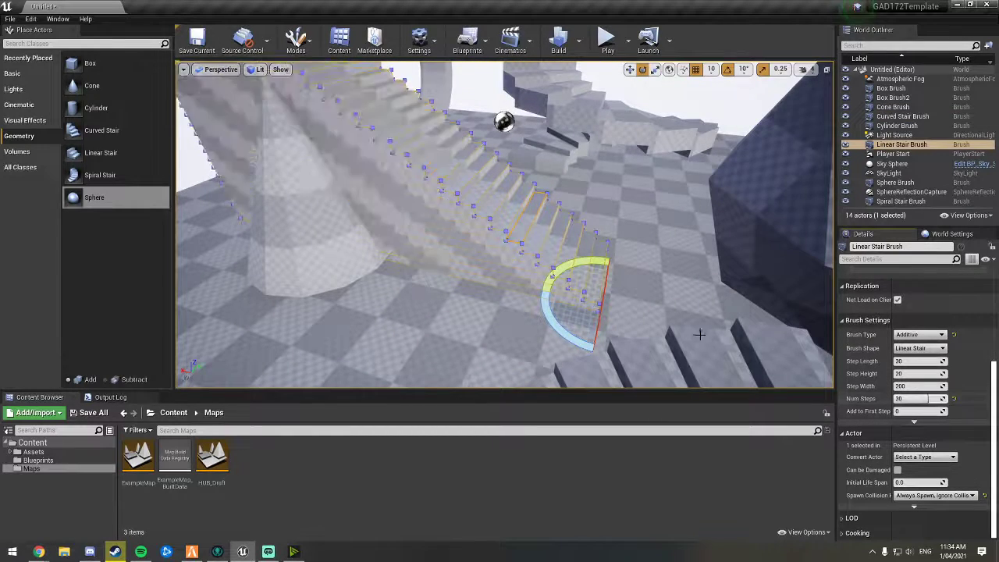
right_click_drag(699, 334, 700, 334)
left_click_drag(920, 398, 937, 398)
right_click_drag(726, 335, 741, 321)
left_click_drag(919, 399, 927, 399)
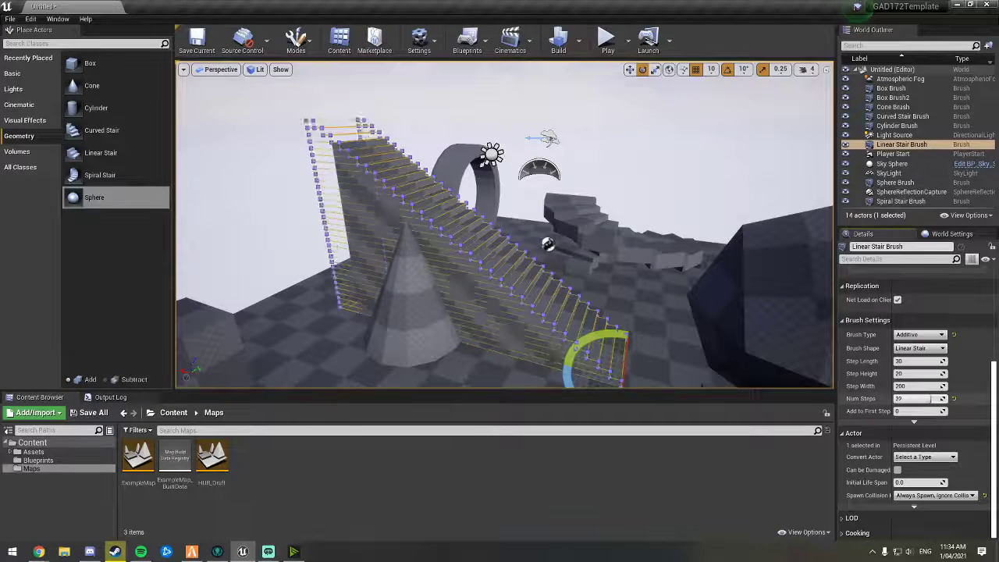
Step: Set the linear stair's step length to 59 and its step width to 115
left_click_drag(921, 361, 944, 361)
mouse_move(733, 304)
right_mouse_down()
mouse_move(800, 328)
mouse_move(714, 326)
mouse_move(734, 322)
right_mouse_up()
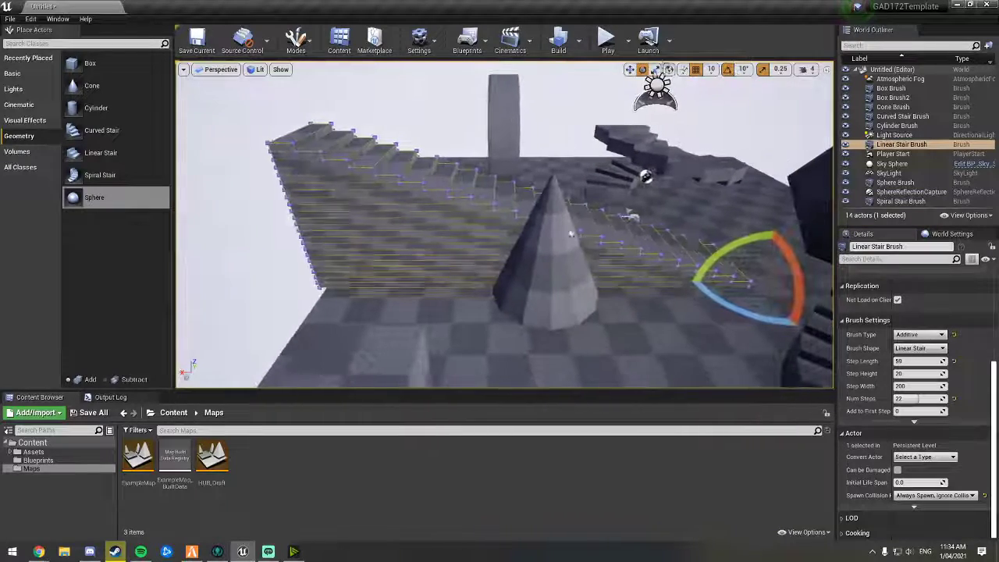
right_click_drag(479, 212, 515, 214)
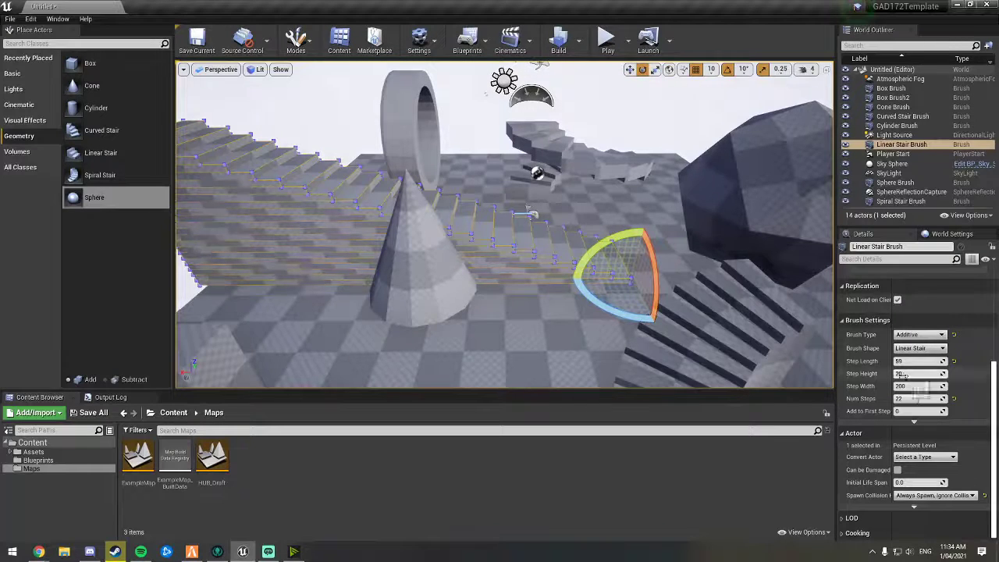
left_click_drag(903, 375, 921, 388)
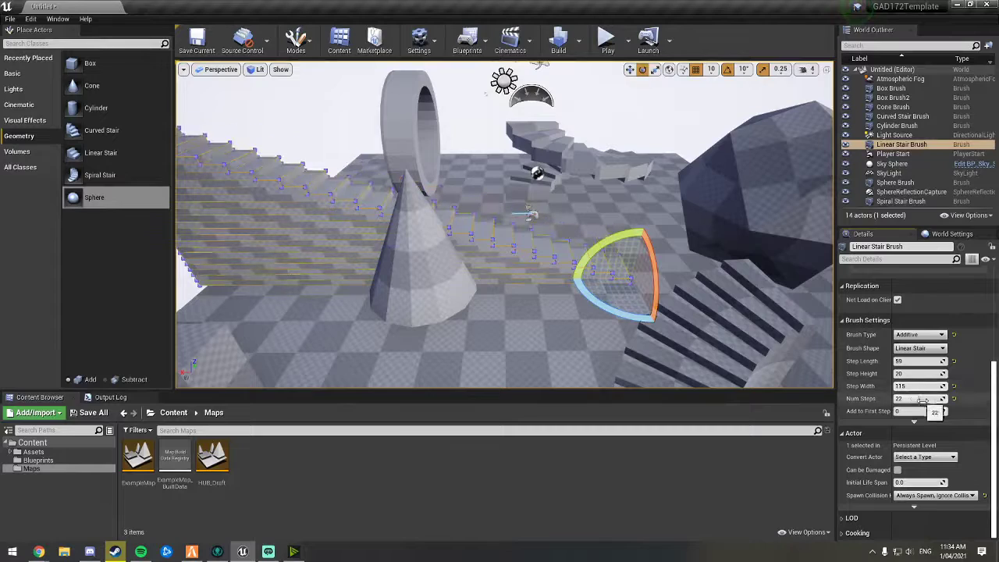
mouse_move(596, 315)
right_mouse_down()
mouse_move(539, 318)
mouse_move(625, 318)
mouse_move(558, 312)
mouse_move(574, 316)
right_mouse_up()
Step: Select the spiral stair and set its steps per 360 to 42 and its number of steps to 37
left_click(476, 231)
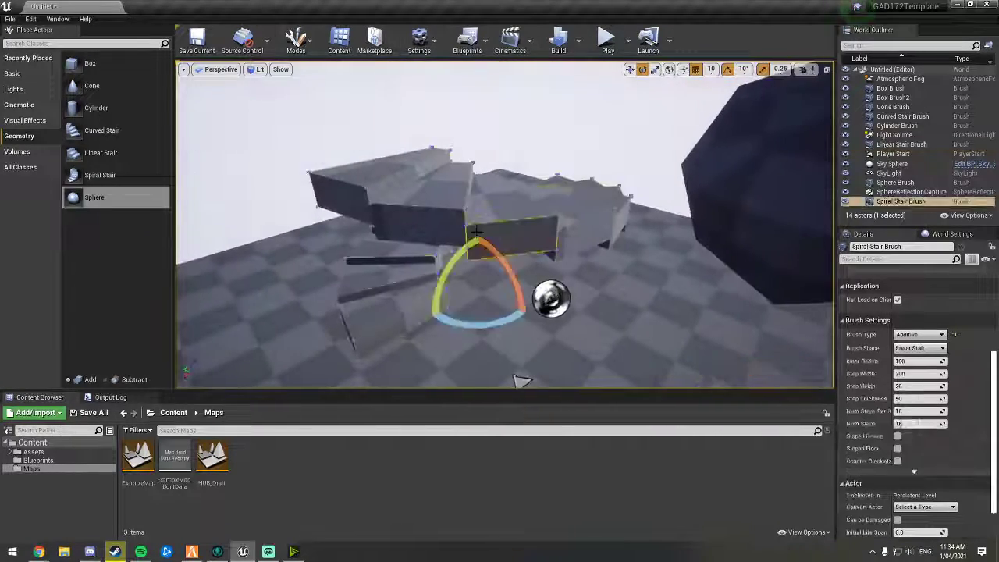
mouse_move(476, 232)
right_mouse_down()
mouse_move(539, 261)
mouse_move(564, 239)
mouse_move(565, 207)
mouse_move(570, 234)
mouse_move(562, 226)
mouse_move(562, 250)
mouse_move(558, 235)
mouse_move(503, 224)
right_mouse_up()
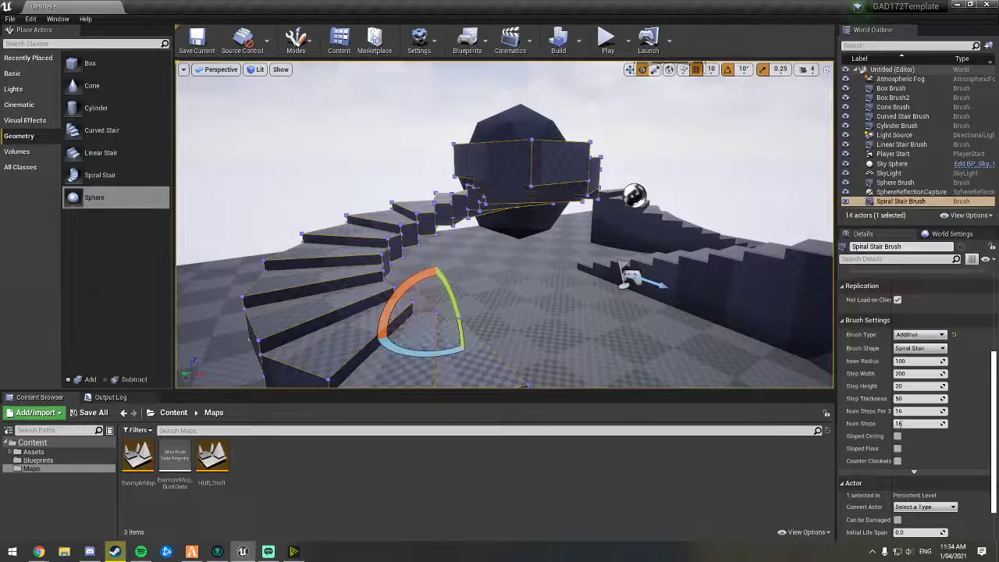
left_click(649, 226)
mouse_move(649, 227)
right_mouse_down()
mouse_move(636, 225)
mouse_move(679, 236)
mouse_move(617, 241)
mouse_move(624, 248)
right_mouse_up()
left_click(551, 143)
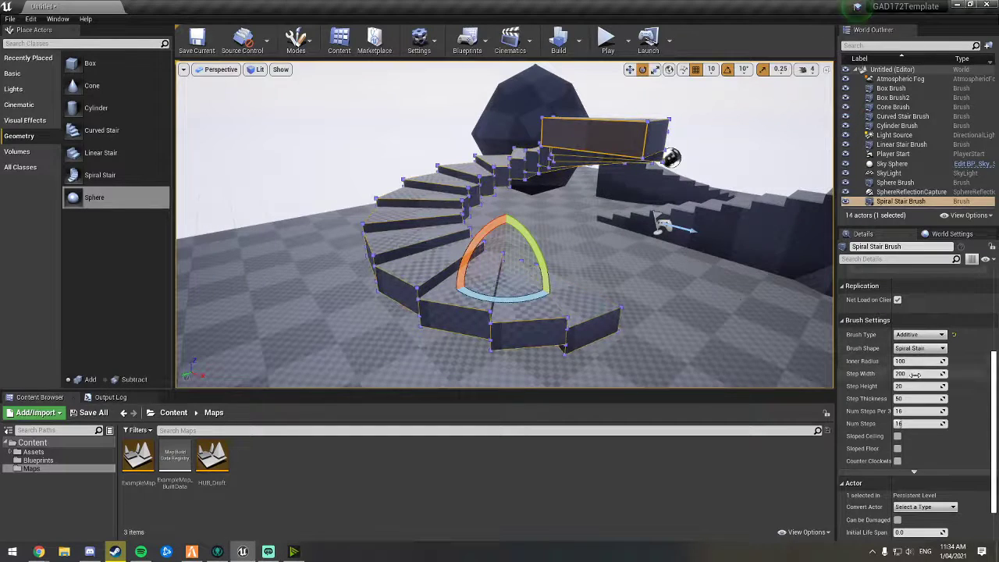
right_click_drag(734, 312, 711, 300)
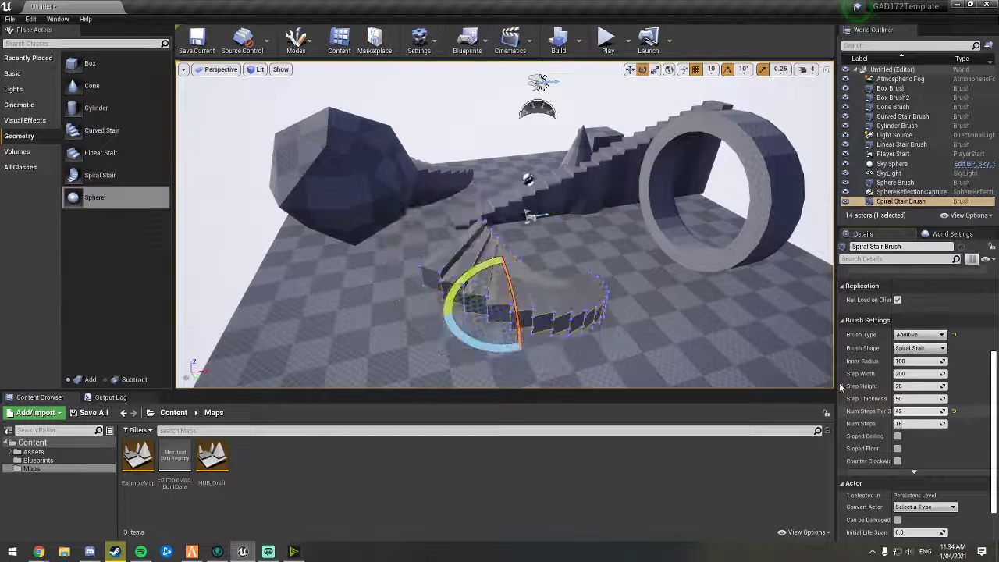
right_click_drag(625, 320, 558, 289)
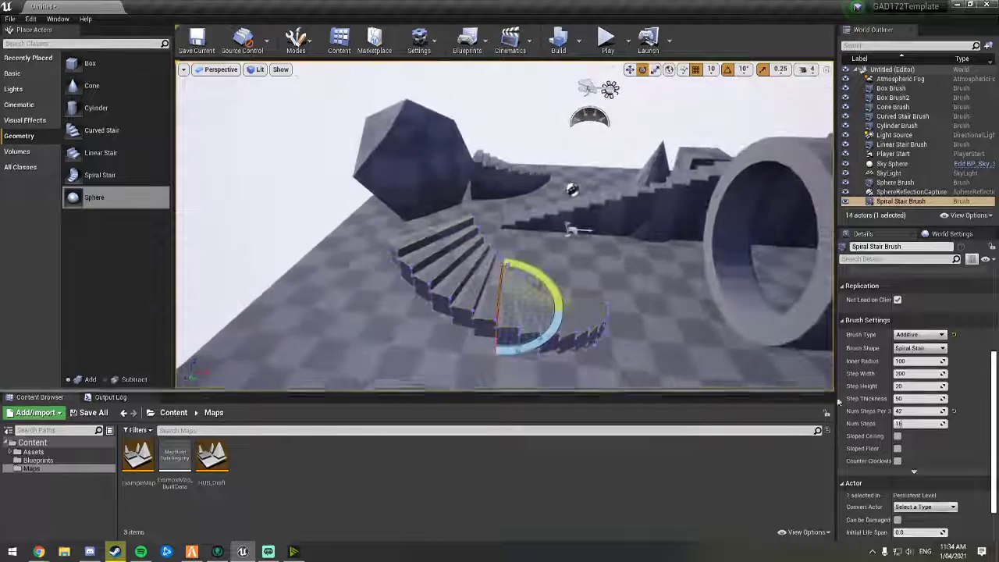
left_click_drag(920, 423, 930, 423)
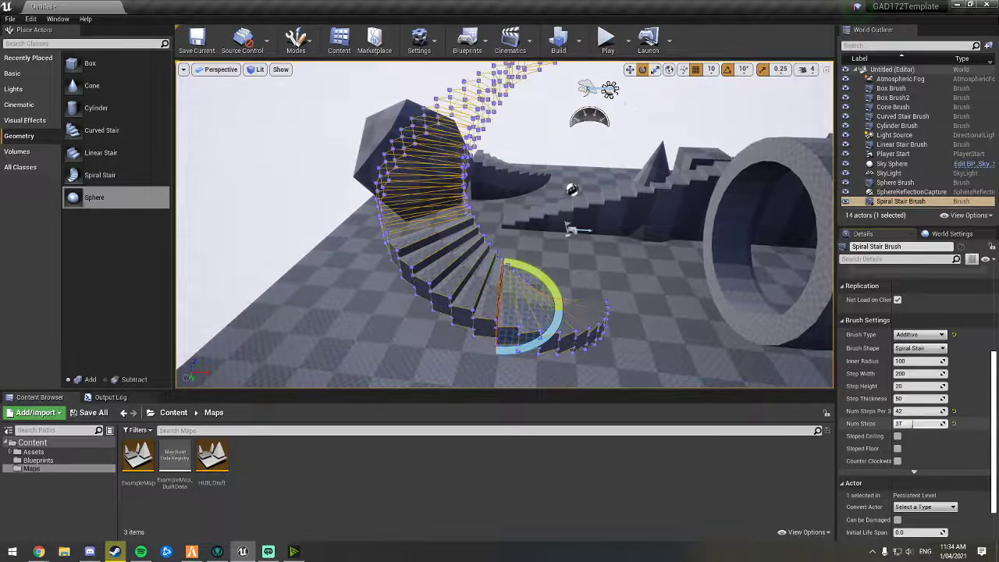
Step: Turn on the spiral stair's sloped ceiling and sloped floor options
right_click_drag(726, 335, 731, 306)
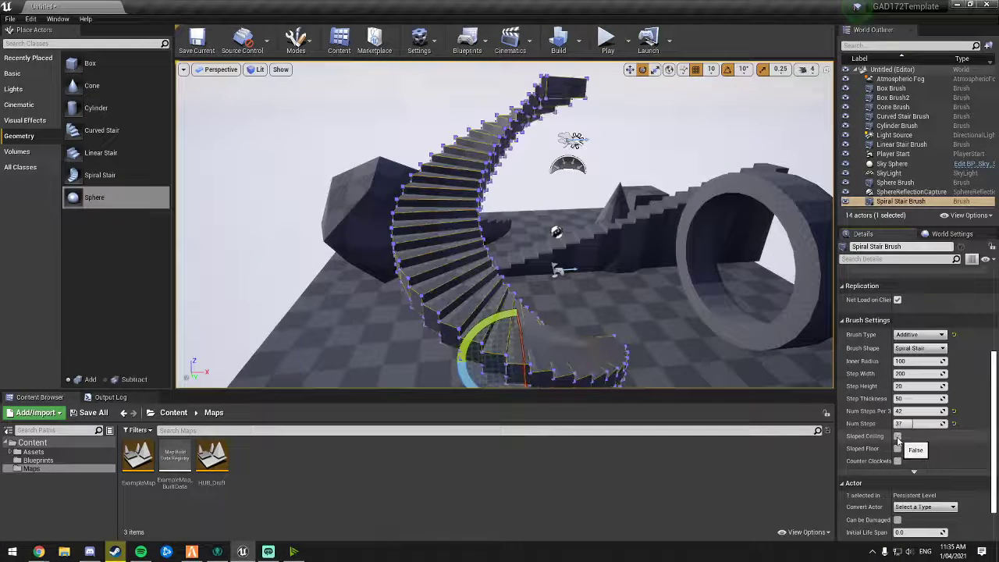
left_click(897, 437)
mouse_move(702, 312)
right_mouse_down()
mouse_move(700, 337)
mouse_move(750, 335)
mouse_move(775, 304)
mouse_move(696, 273)
mouse_move(718, 289)
mouse_move(609, 285)
mouse_move(565, 298)
mouse_move(600, 324)
right_mouse_up()
key("s")
key("d")
Step: Select the curved stair and make it run counter-clockwise
left_click(730, 321)
key("a")
mouse_move(730, 321)
right_mouse_down()
mouse_move(796, 316)
mouse_move(827, 293)
right_mouse_up()
key("w")
right_click_drag(513, 249, 535, 313)
key("s")
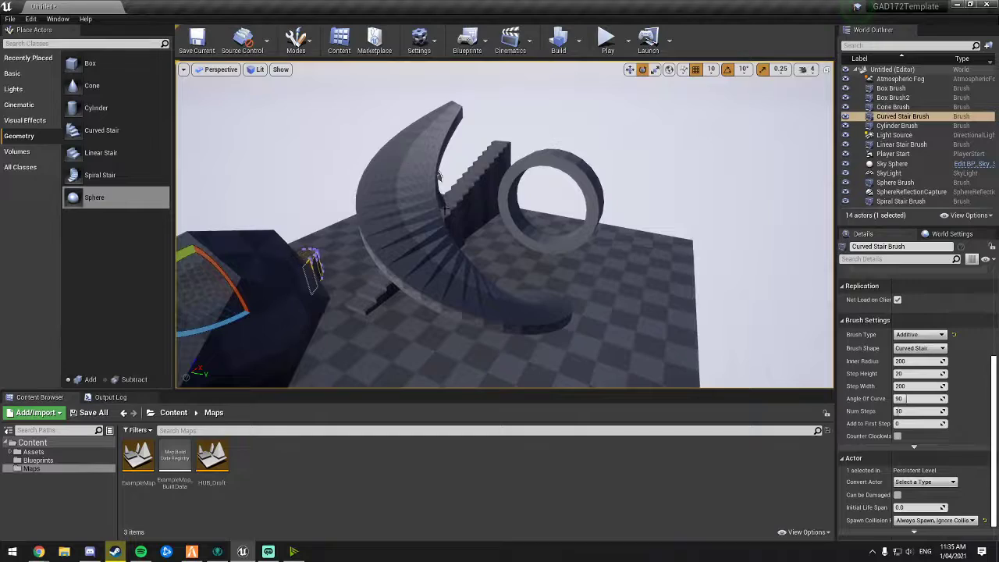
key("a")
right_click_drag(446, 208, 534, 187)
key("d")
key("a")
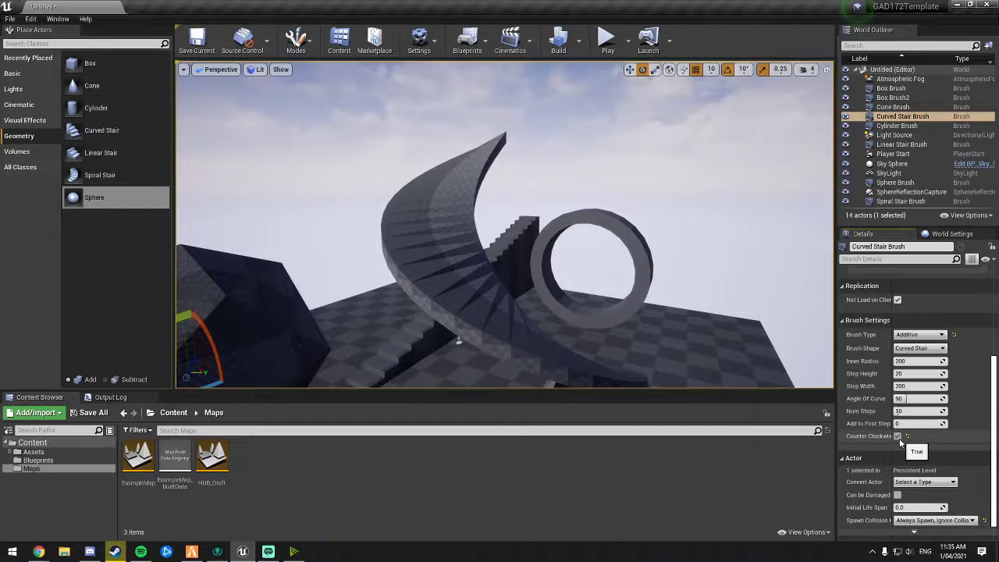
Step: Reset the spiral stair's number of steps and steps per 360 to defaults and turn off its sloped ceiling
key("s")
right_click_drag(746, 376, 647, 343)
key("w")
key("d")
left_click(471, 225)
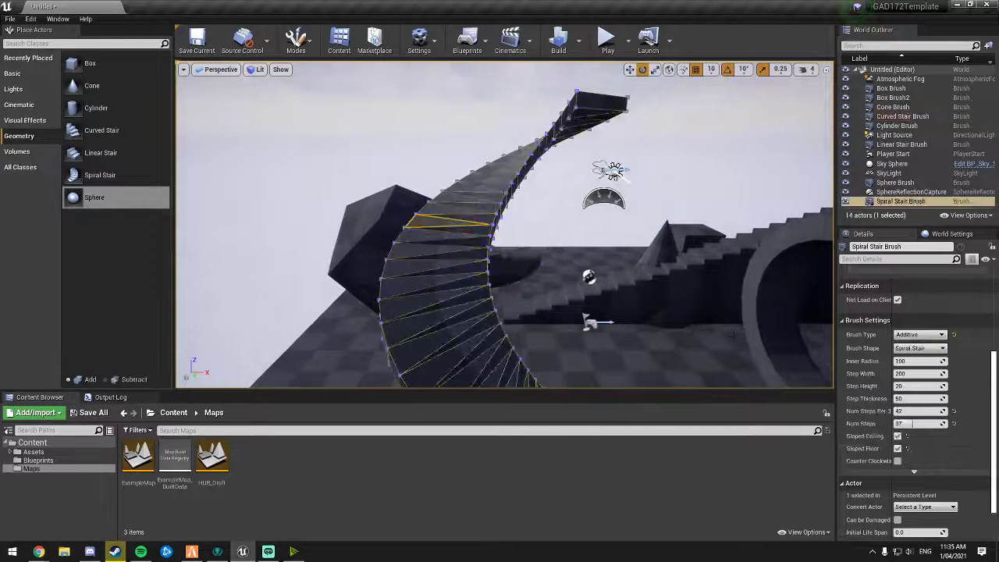
left_click(953, 425)
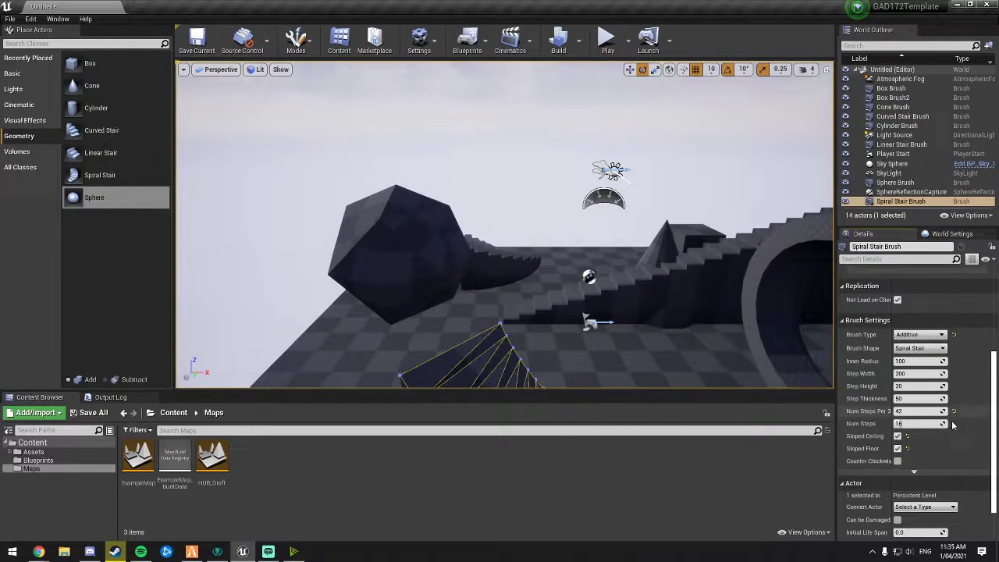
left_click(908, 436)
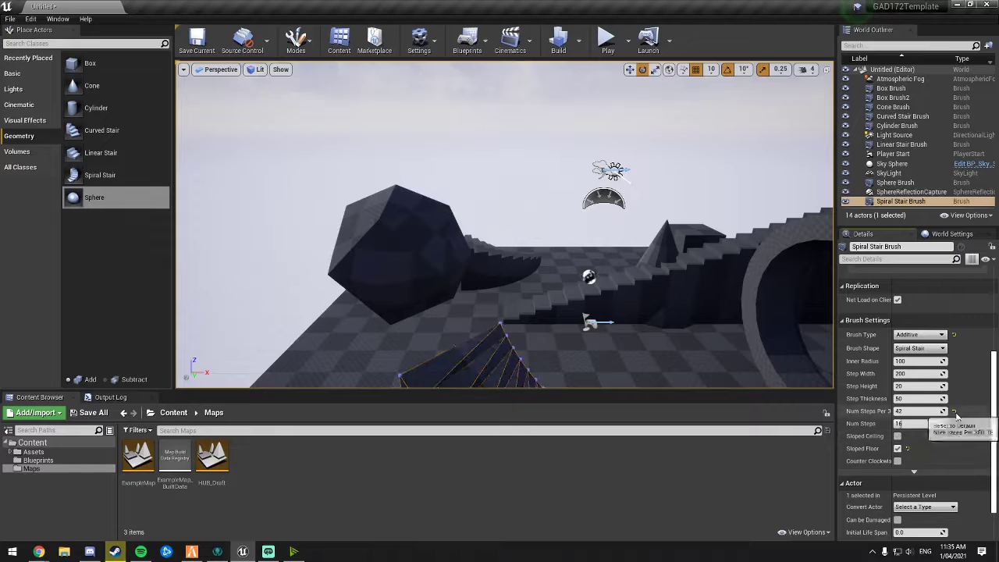
left_click(953, 412)
Step: Select the sphere brush and set its radius to about 28 and its tessellation to 3
mouse_move(531, 266)
right_mouse_down()
mouse_move(538, 300)
mouse_move(593, 320)
mouse_move(569, 316)
right_mouse_up()
left_click(379, 262)
mouse_move(379, 261)
right_mouse_down()
mouse_move(437, 265)
mouse_move(335, 285)
mouse_move(304, 261)
mouse_move(359, 269)
mouse_move(420, 260)
mouse_move(344, 285)
mouse_move(429, 269)
mouse_move(383, 253)
mouse_move(312, 285)
right_mouse_up()
key("f")
key("f")
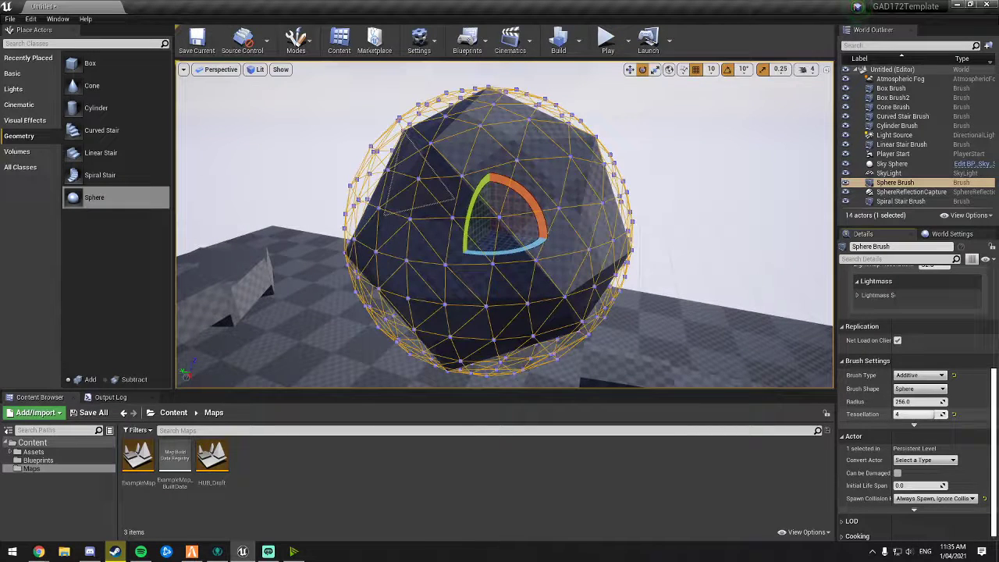
double_click(892, 164)
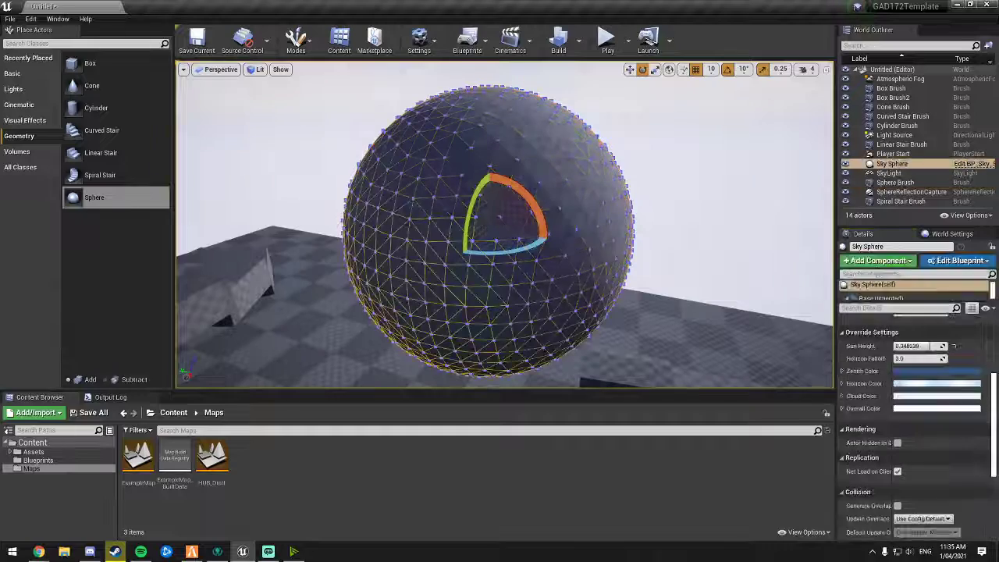
mouse_move(504, 225)
right_mouse_down()
mouse_move(438, 228)
mouse_move(468, 238)
mouse_move(608, 222)
mouse_move(500, 231)
mouse_move(600, 207)
mouse_move(500, 231)
right_mouse_up()
left_click(457, 234)
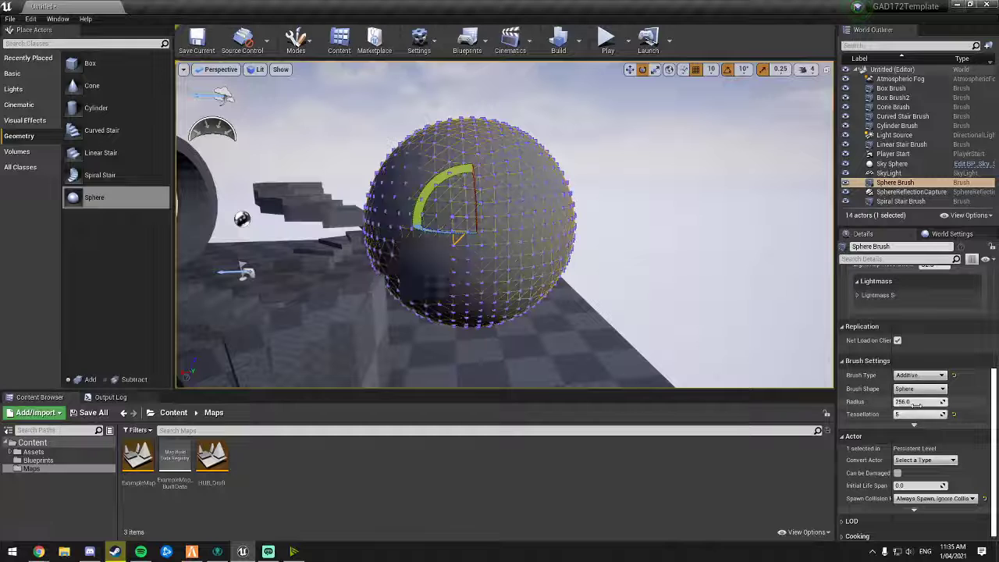
mouse_move(911, 402)
left_mouse_down()
mouse_move(932, 402)
mouse_move(897, 402)
left_mouse_up()
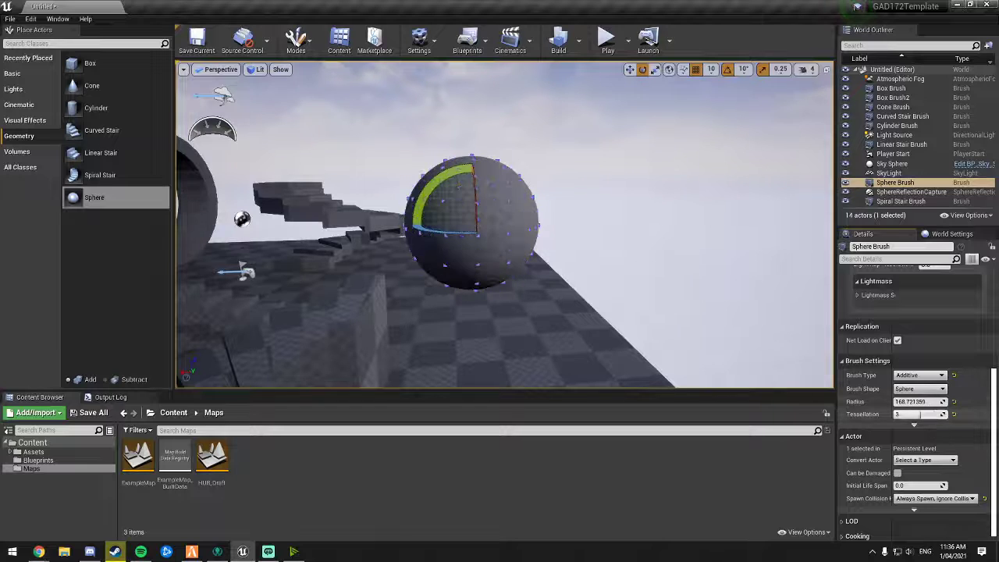
left_click_drag(918, 414, 918, 402)
key("d")
right_click_drag(743, 354, 720, 344)
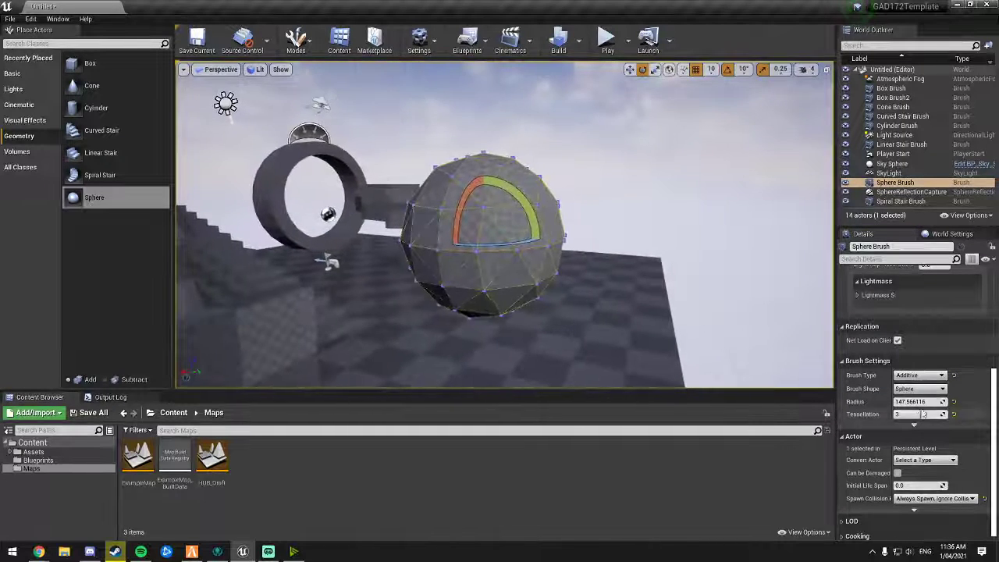
left_click_drag(921, 402, 906, 402)
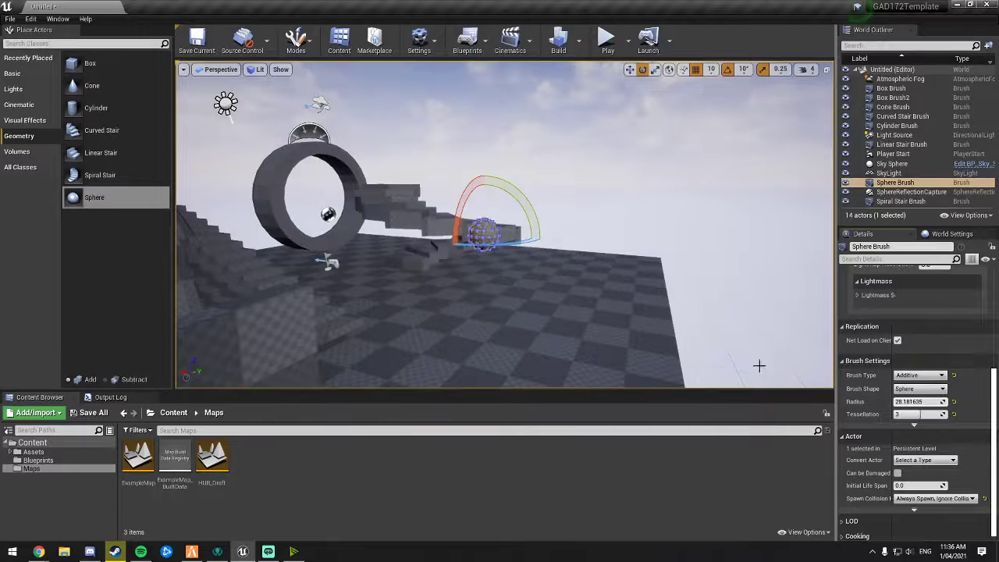
Step: Set the sphere brush's tessellation to 2
right_click_drag(758, 366, 702, 358)
key("w")
key("s")
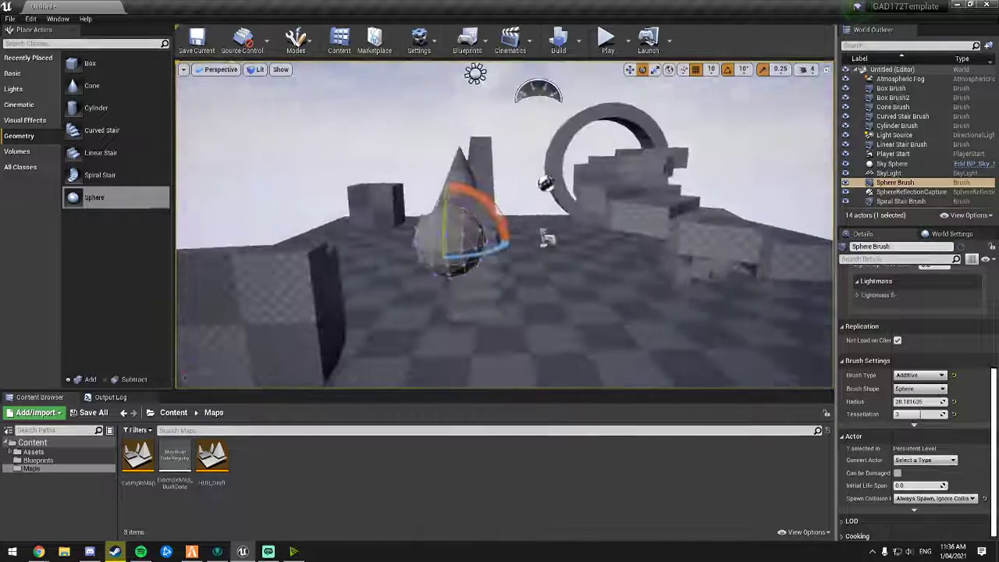
left_click(677, 195)
key("a")
mouse_move(678, 195)
right_mouse_down()
mouse_move(754, 193)
mouse_move(712, 188)
right_mouse_up()
key("a")
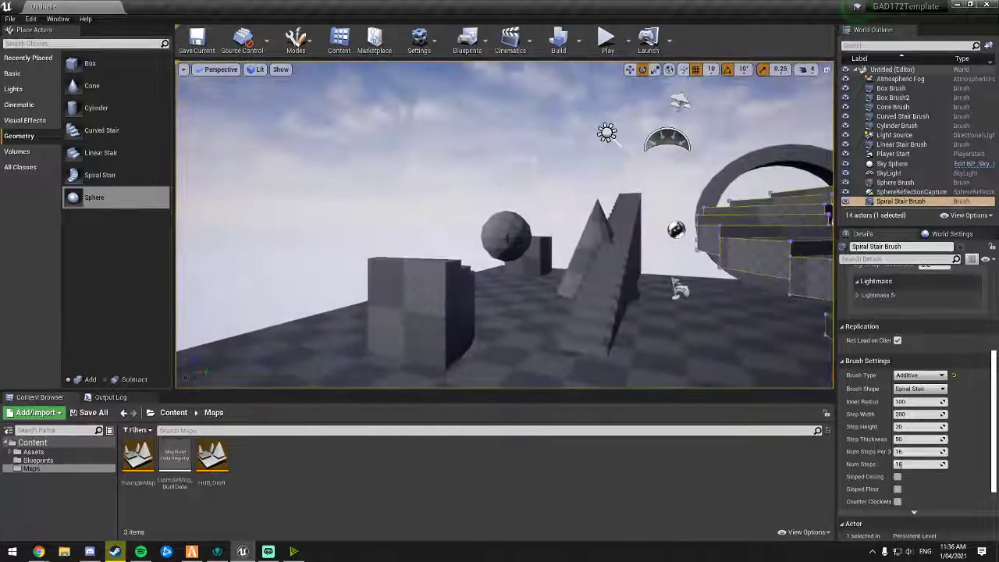
left_click(513, 240)
key("w")
right_click_drag(513, 240, 551, 256)
key("e")
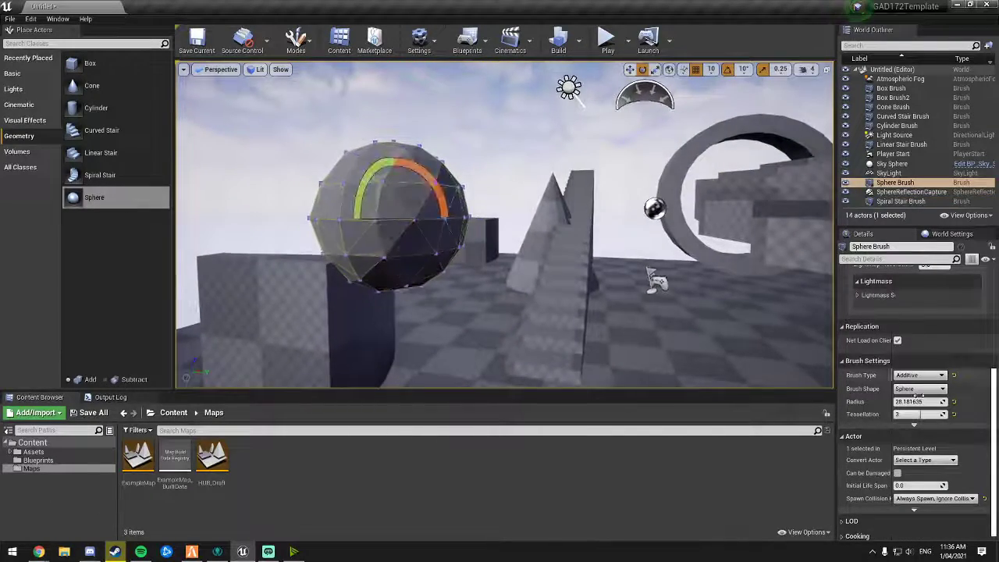
left_click_drag(927, 421, 913, 421)
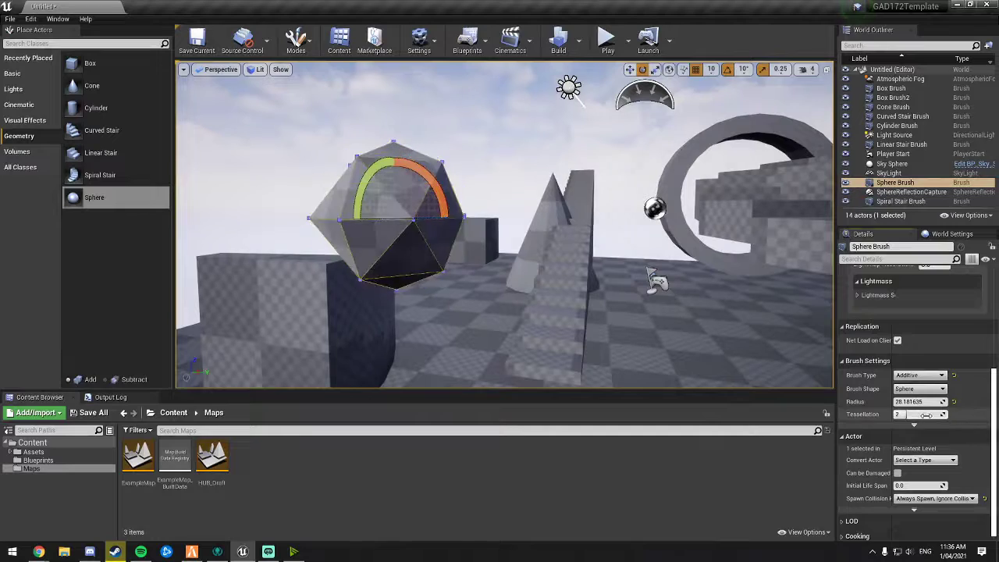
Step: Delete the sphere brush
mouse_move(687, 298)
right_mouse_down()
mouse_move(749, 304)
mouse_move(632, 295)
mouse_move(631, 321)
right_mouse_up()
key("s")
left_click(687, 299)
key("d")
key("s")
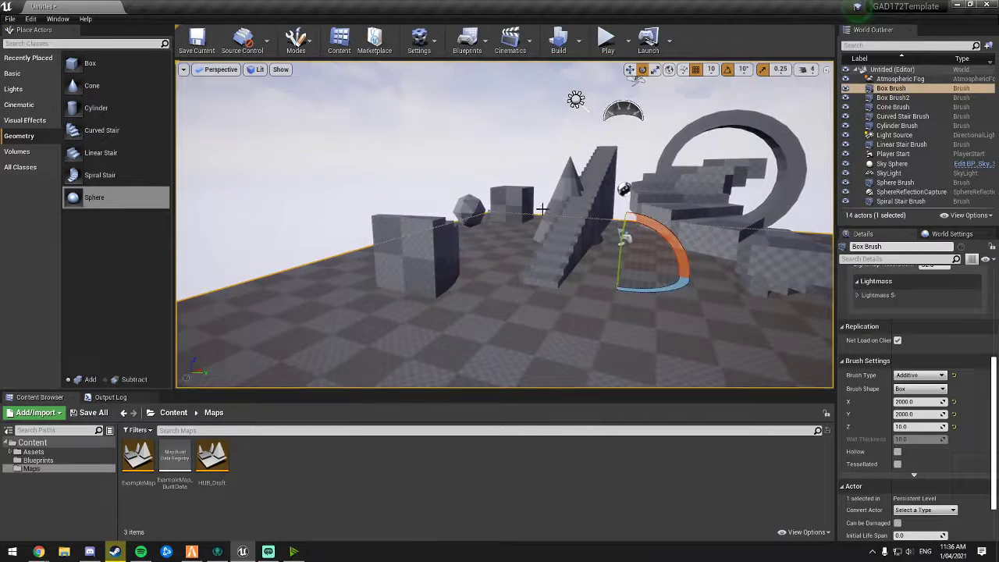
key("a")
right_click_drag(542, 209, 605, 260)
key("a")
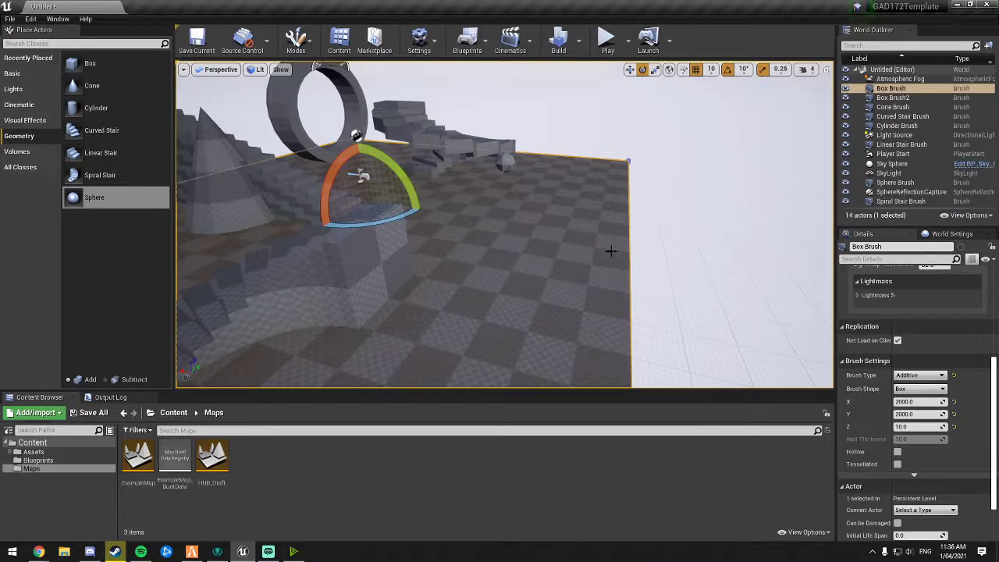
right_click_drag(597, 251, 567, 245)
key("s")
key("w")
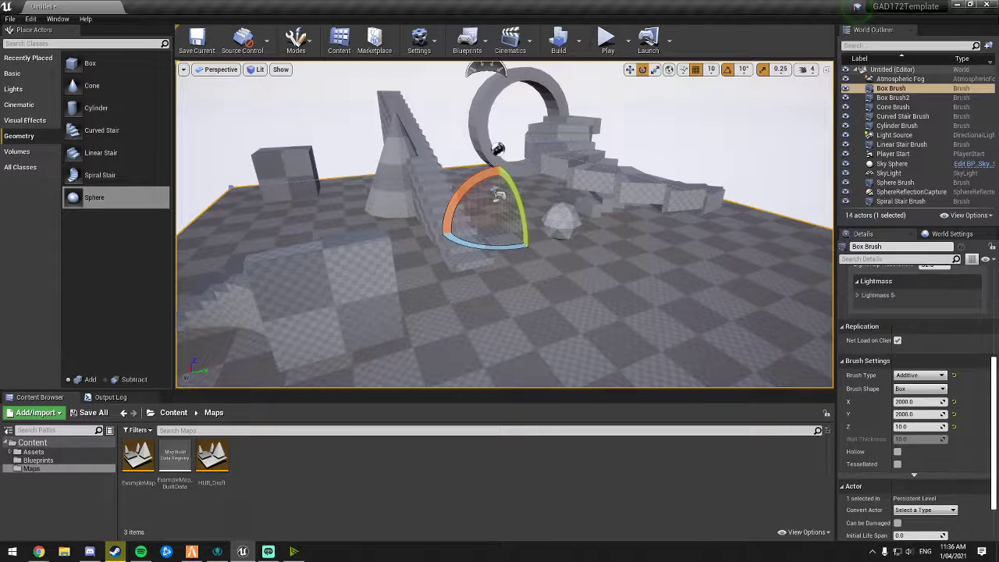
left_click(562, 218)
key("Delete")
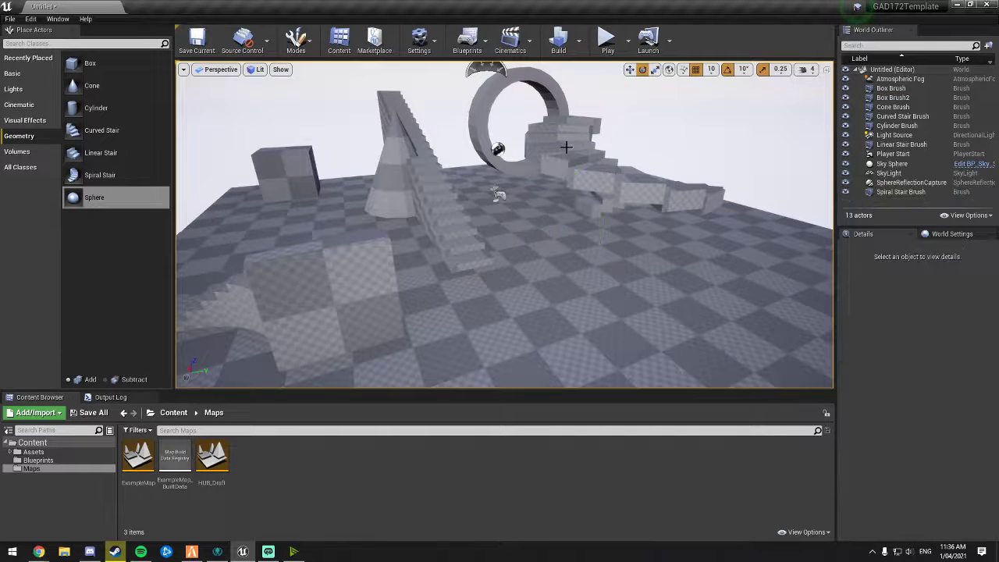
Step: Delete the spiral stair, cylinder, cone, curved stair and linear stair brushes, leaving only the two boxes
left_click(568, 148)
key("Delete")
left_click(483, 123)
key("Delete")
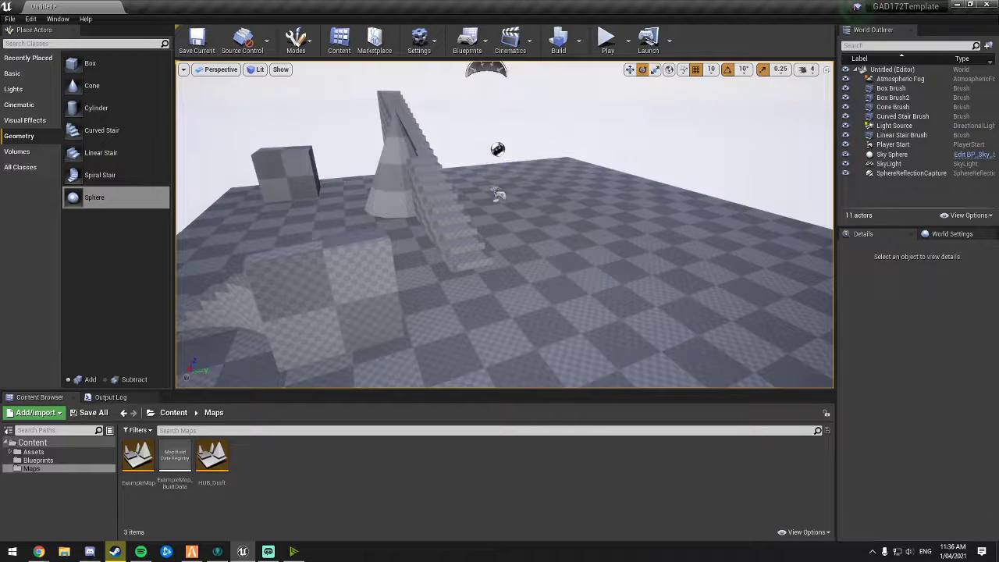
left_click(430, 146)
key("Delete")
left_click(403, 149)
key("Delete")
left_click(356, 262)
key("Delete")
left_click(286, 178)
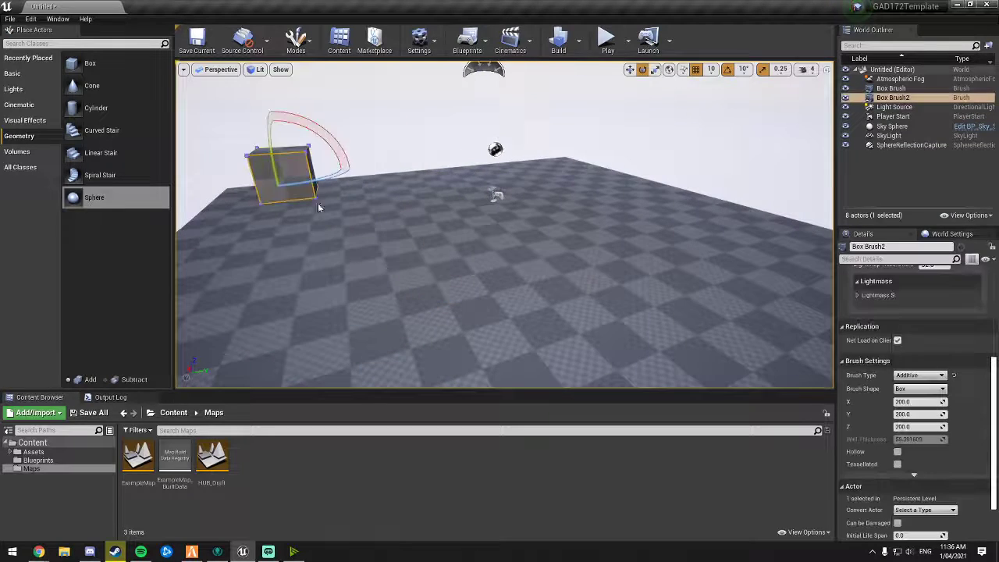
Step: Move the second box brush toward the floor's centre and stretch its X size to about 594
mouse_move(376, 220)
right_mouse_down()
mouse_move(398, 195)
mouse_move(414, 205)
mouse_move(376, 219)
right_mouse_up()
key("w")
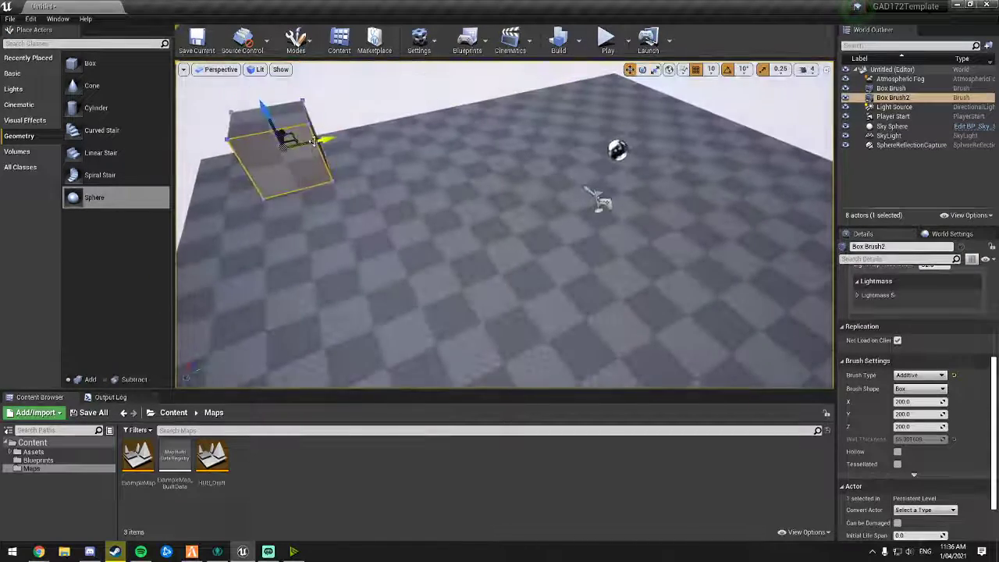
left_click_drag(287, 140, 420, 183)
left_click_drag(576, 213, 574, 214)
mouse_move(574, 214)
right_mouse_down()
mouse_move(620, 227)
mouse_move(671, 217)
mouse_move(706, 225)
mouse_move(680, 222)
right_mouse_up()
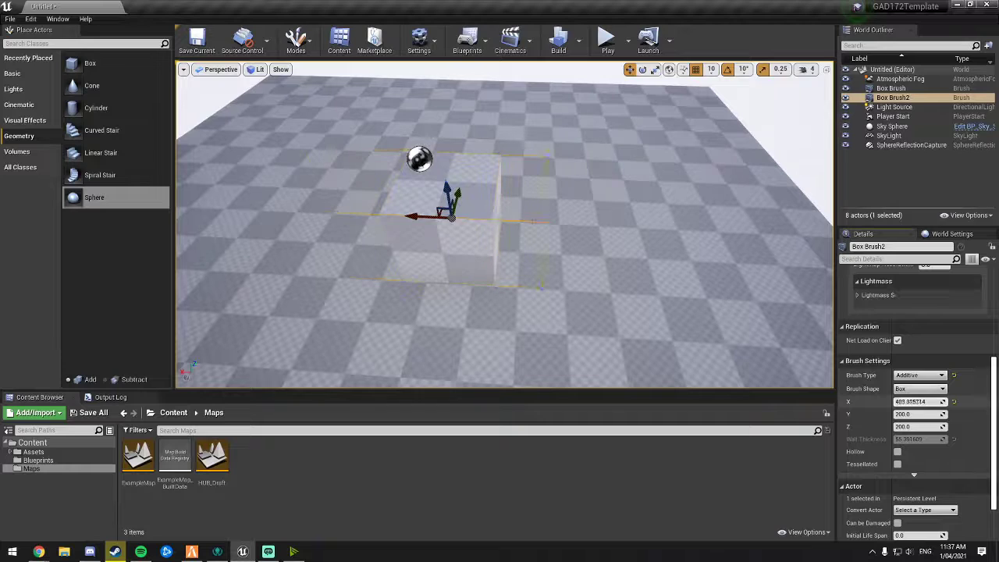
left_click_drag(919, 402, 916, 402)
mouse_move(726, 337)
right_mouse_down()
mouse_move(753, 343)
mouse_move(727, 306)
mouse_move(609, 304)
mouse_move(780, 301)
mouse_move(700, 316)
right_mouse_up()
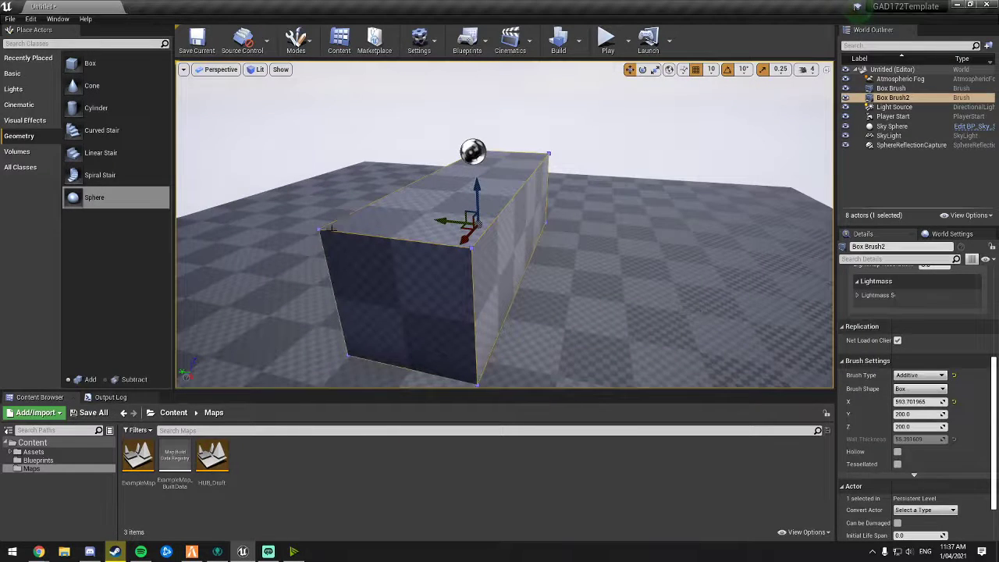
mouse_move(466, 302)
right_mouse_down()
mouse_move(374, 301)
mouse_move(437, 304)
right_mouse_up()
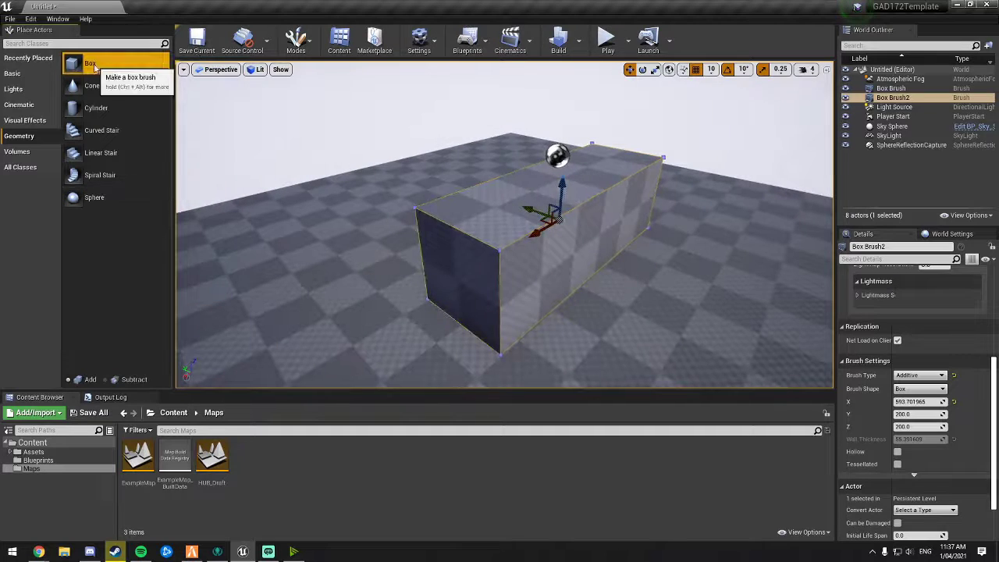
Step: Add a new box brush to the level beside the long box
left_click_drag(86, 63, 636, 304)
left_click_drag(693, 317, 697, 317)
right_click_drag(696, 317, 749, 320)
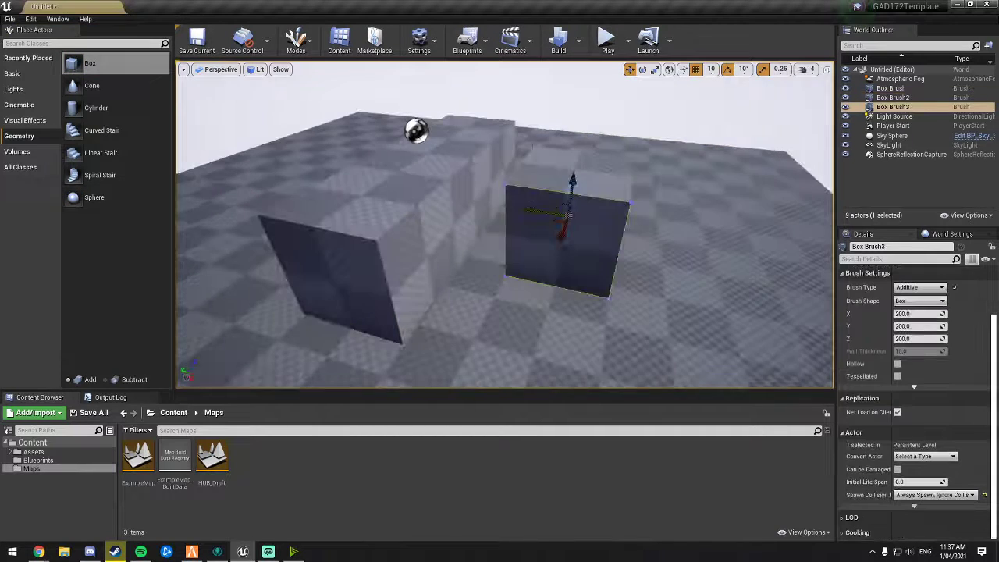
Step: Switch the new box brush to Subtractive and move it into the long box
left_click(909, 303)
right_click_drag(541, 216, 541, 216)
right_click_drag(587, 253, 535, 234)
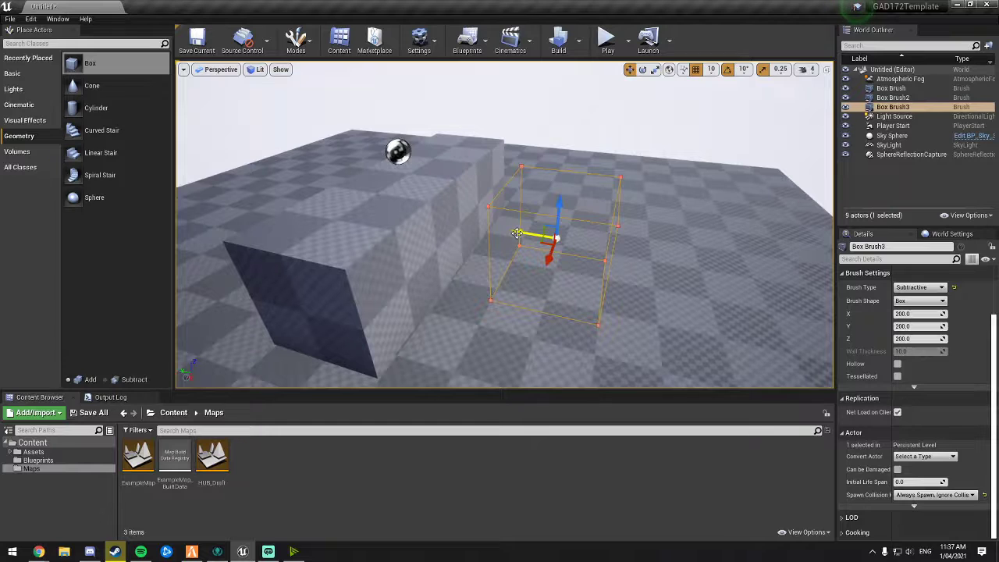
left_click_drag(518, 232, 472, 221)
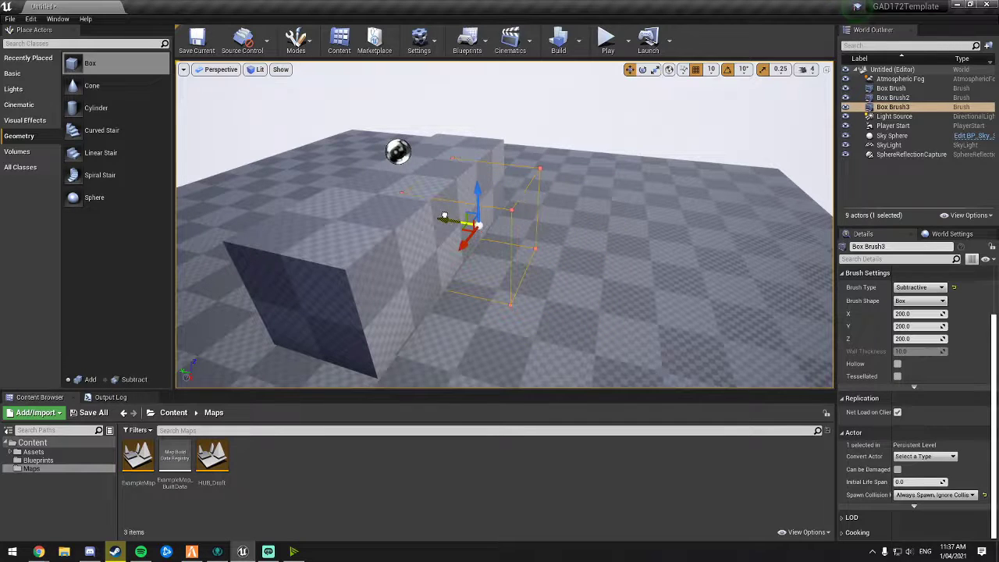
left_click_drag(453, 209, 407, 202)
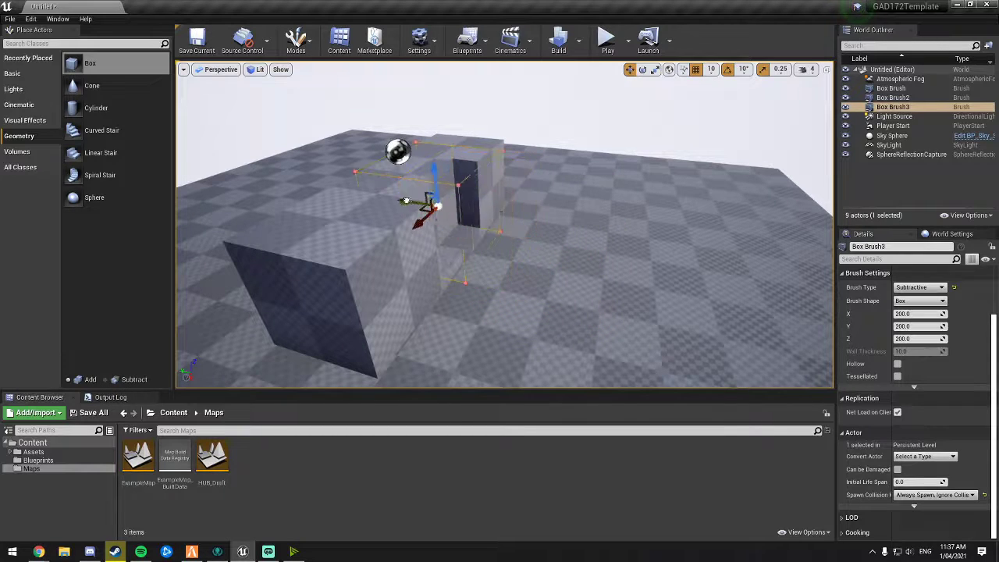
mouse_move(407, 202)
right_mouse_down()
mouse_move(269, 198)
mouse_move(367, 195)
mouse_move(328, 200)
mouse_move(363, 262)
mouse_move(437, 234)
mouse_move(542, 227)
right_mouse_up()
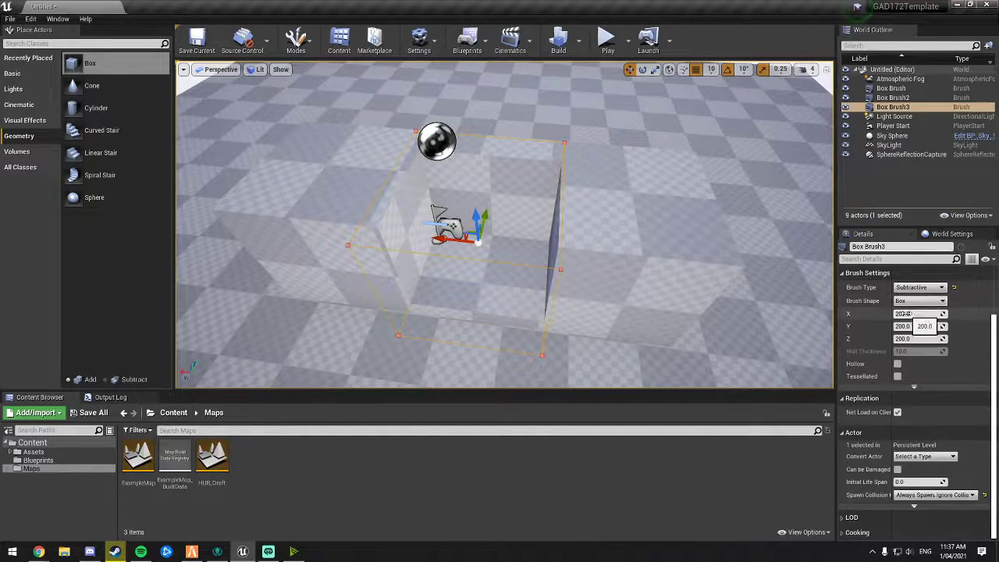
Step: Resize the subtractive brush to about 443 by 163 by 124 and reposition it within the long box
left_click_drag(910, 313, 913, 313)
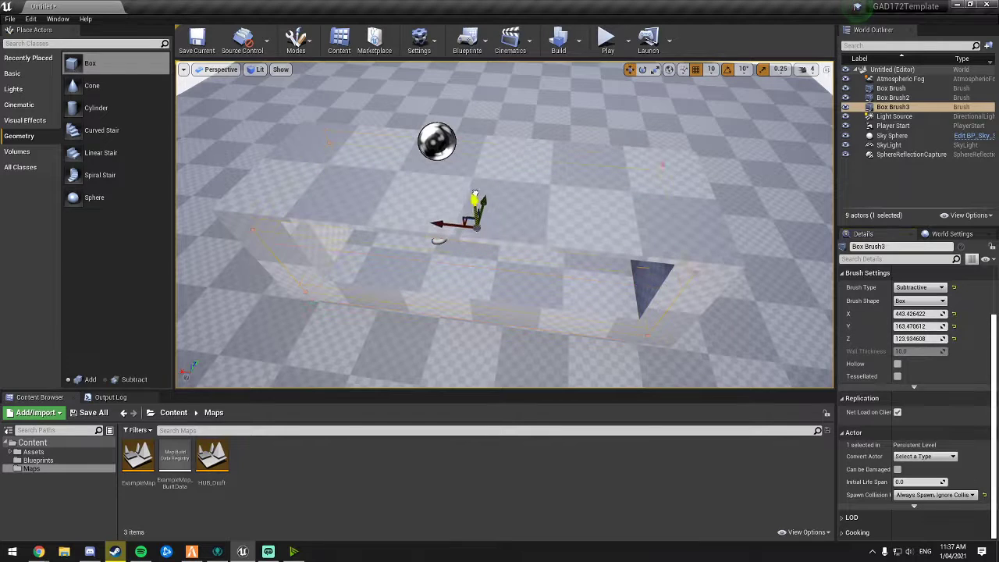
left_click_drag(475, 192, 476, 184)
mouse_move(519, 245)
right_mouse_down()
mouse_move(644, 218)
mouse_move(617, 236)
mouse_move(562, 238)
mouse_move(476, 222)
mouse_move(578, 234)
right_mouse_up()
left_click(617, 236)
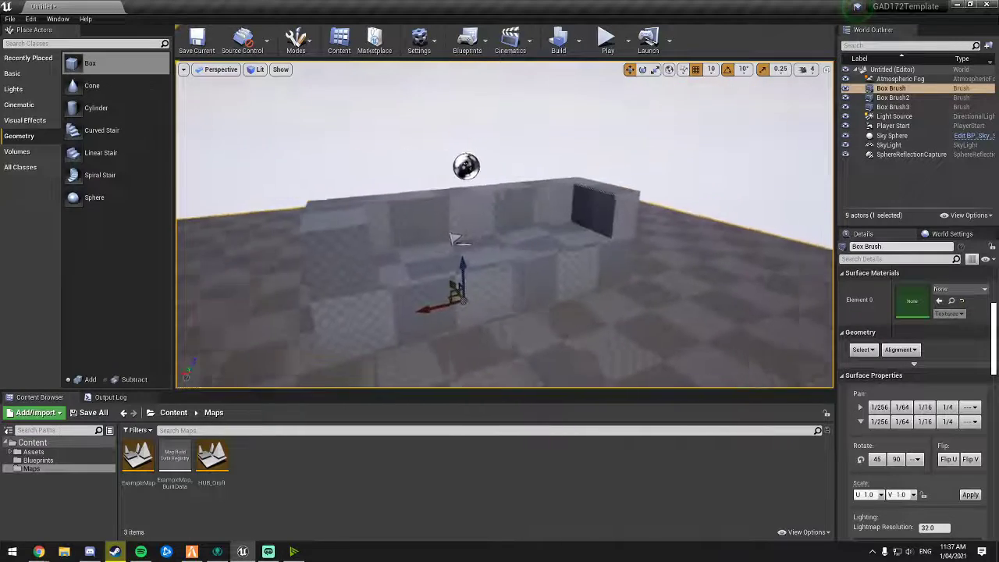
Step: Focus on the long box and shift the subtractive brush along its wall
mouse_move(499, 234)
right_mouse_down()
mouse_move(461, 222)
mouse_move(507, 242)
mouse_move(578, 241)
mouse_move(546, 219)
mouse_move(483, 238)
mouse_move(578, 227)
mouse_move(546, 242)
mouse_move(500, 234)
right_mouse_up()
scroll(442, 242, "down", 5)
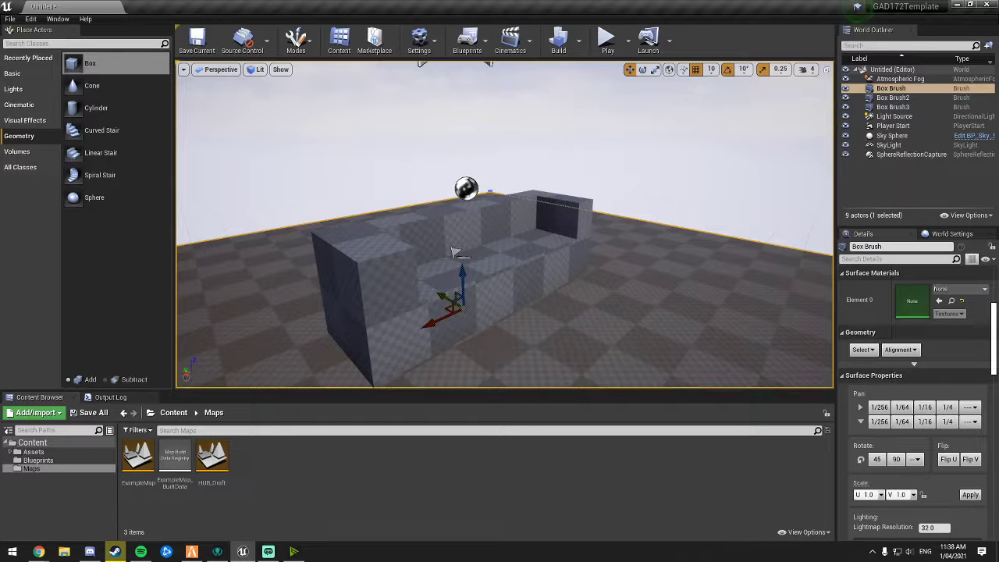
left_click(570, 262)
key("f")
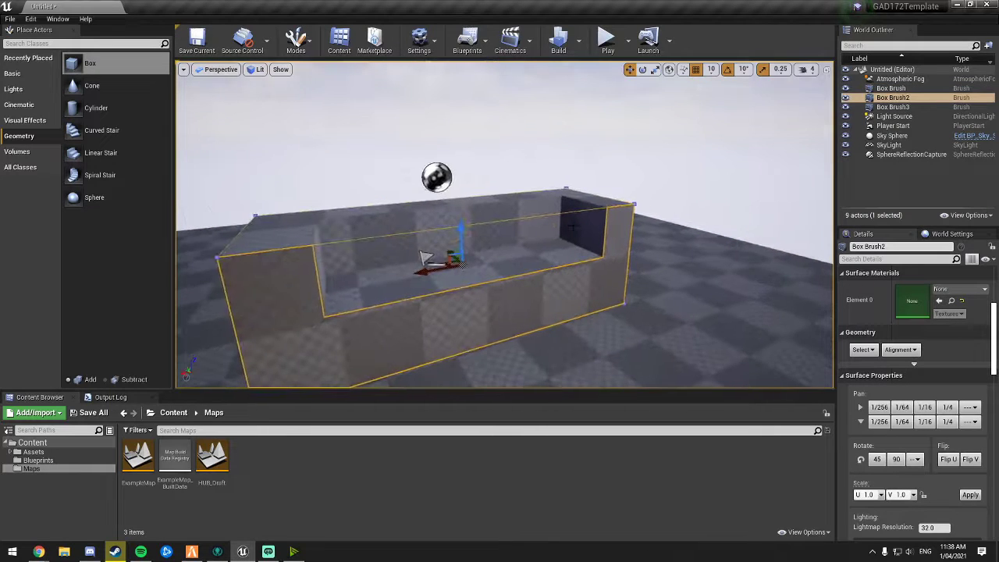
left_click(573, 227)
mouse_move(573, 227)
right_mouse_down()
mouse_move(515, 222)
mouse_move(452, 234)
mouse_move(579, 227)
mouse_move(546, 227)
right_mouse_up()
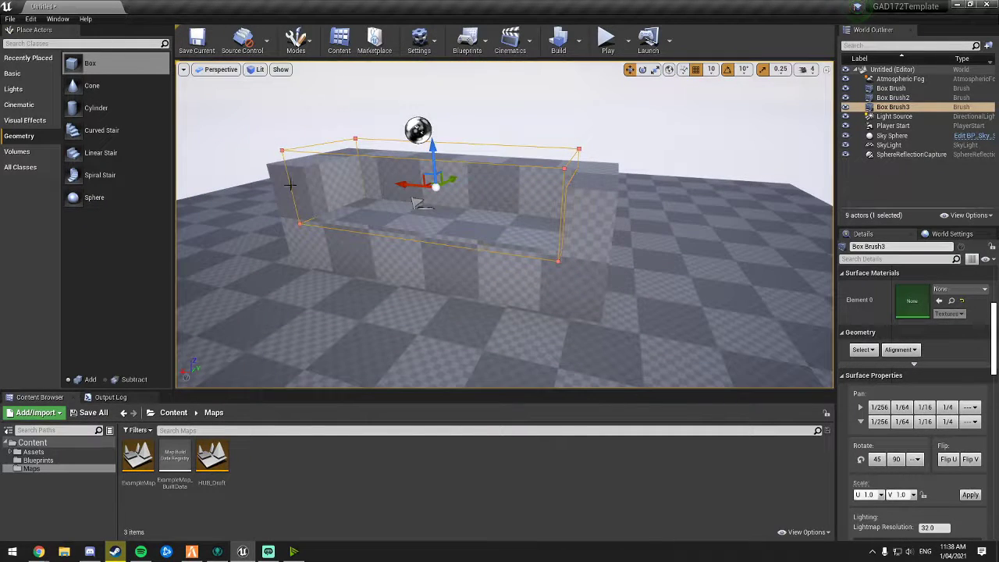
Step: Add a fourth additive box brush and position it against the carved section of the long box
mouse_move(89, 69)
left_mouse_down()
mouse_move(279, 279)
mouse_move(369, 277)
left_mouse_up()
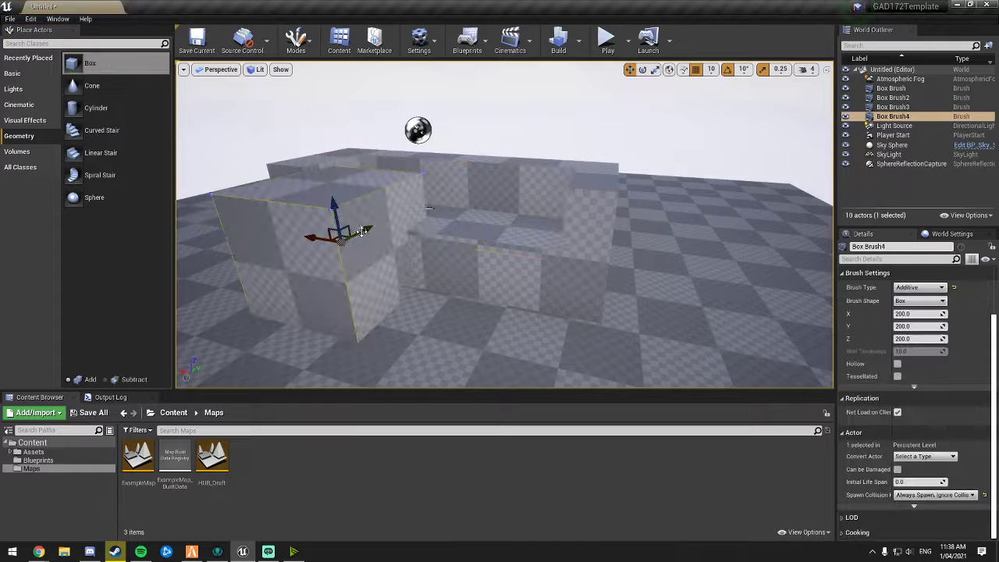
left_click_drag(403, 207, 404, 206)
right_click_drag(390, 212, 397, 210)
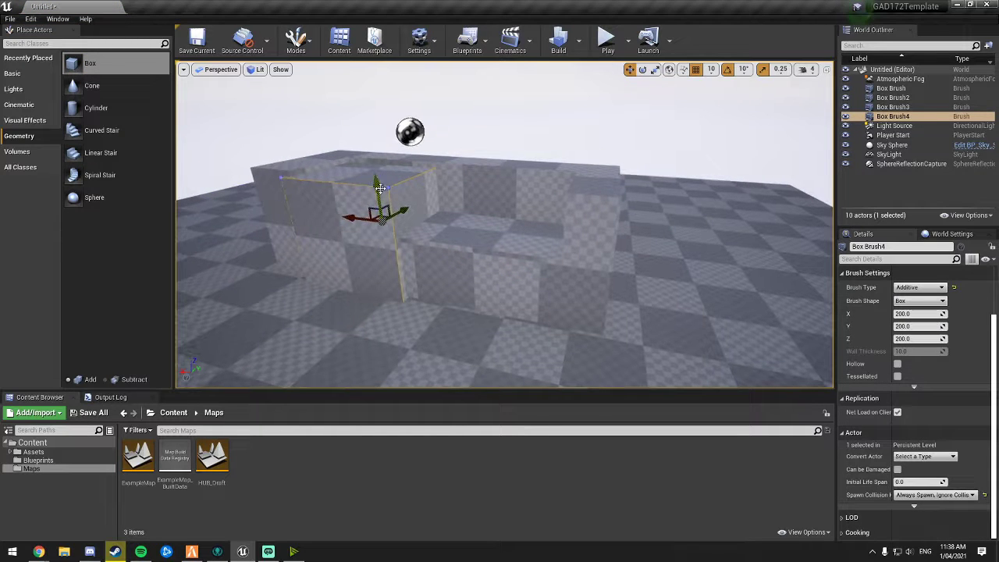
left_click_drag(375, 184, 374, 164)
left_click_drag(350, 195, 406, 203)
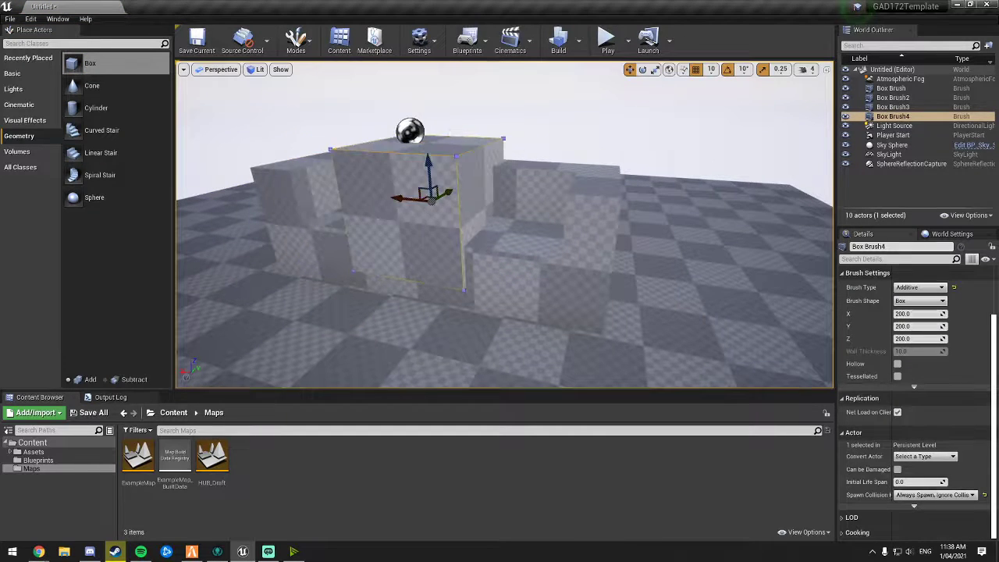
right_click_drag(418, 211, 351, 211)
left_click(468, 224)
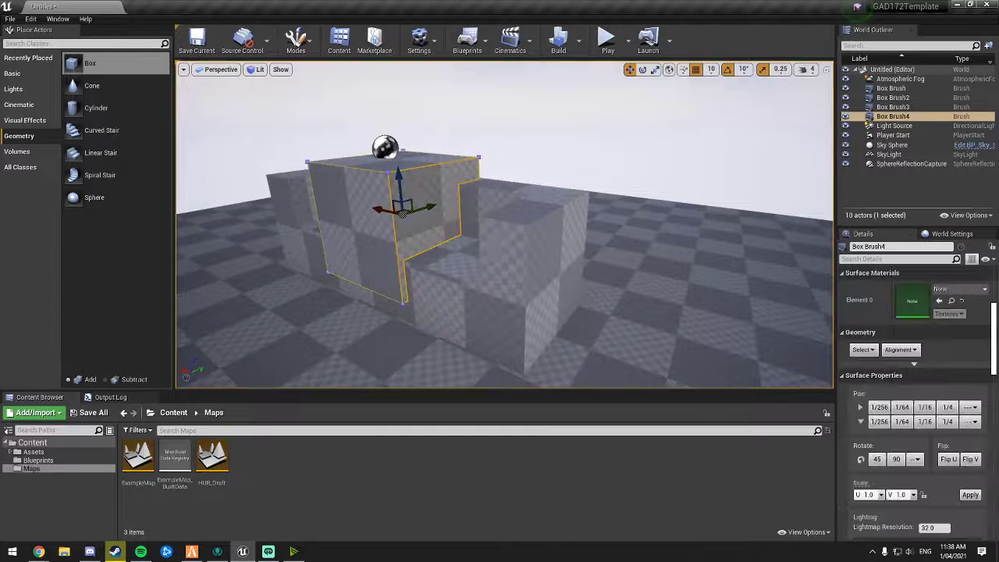
right_click_drag(468, 225, 413, 225)
Step: Select the subtractive brush, delete it, and undo the deletion
left_click(574, 222)
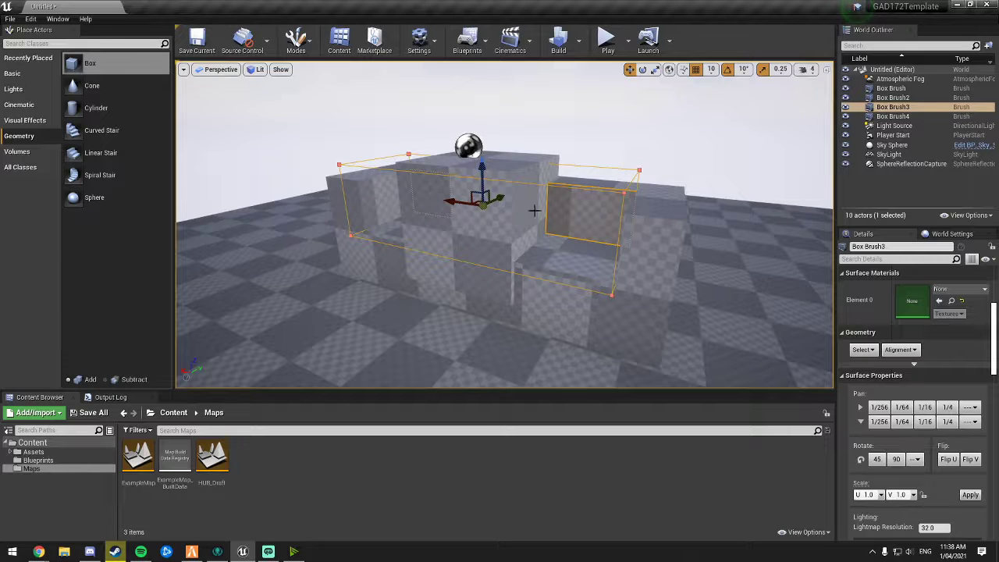
left_click_drag(890, 109, 890, 120)
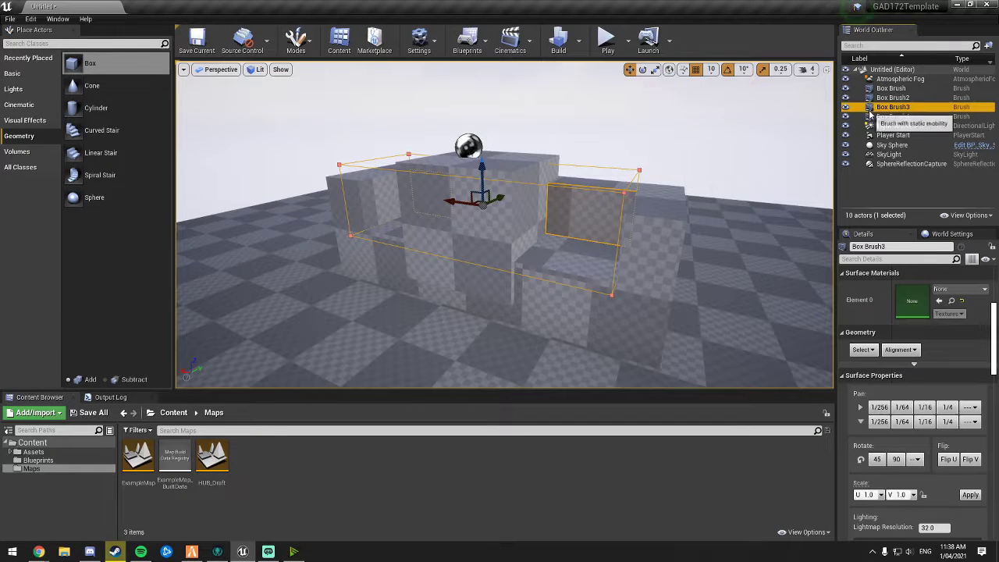
mouse_move(665, 153)
right_mouse_down()
mouse_move(624, 171)
mouse_move(612, 117)
mouse_move(632, 150)
right_mouse_up()
right_click_drag(572, 156, 575, 130)
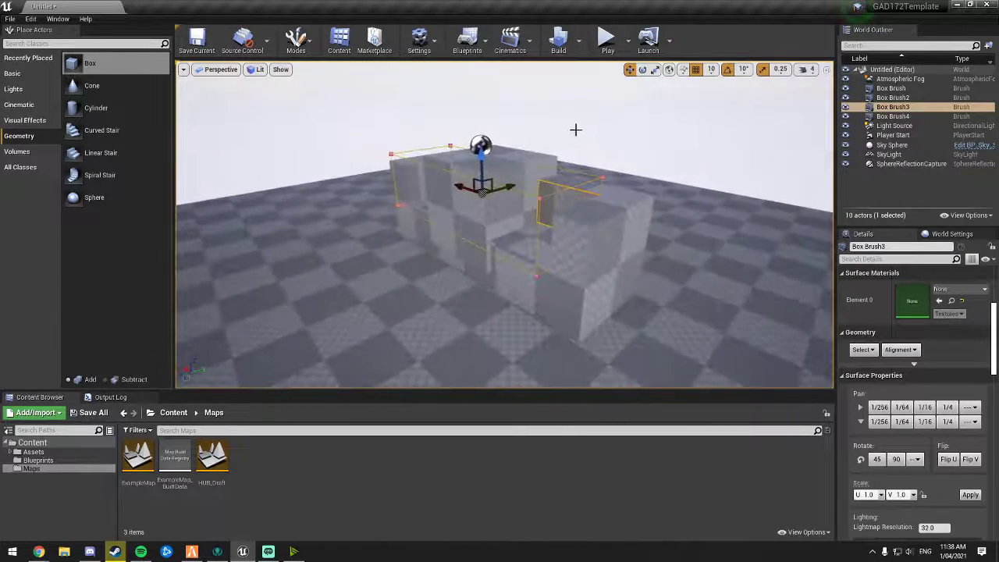
left_click(512, 171)
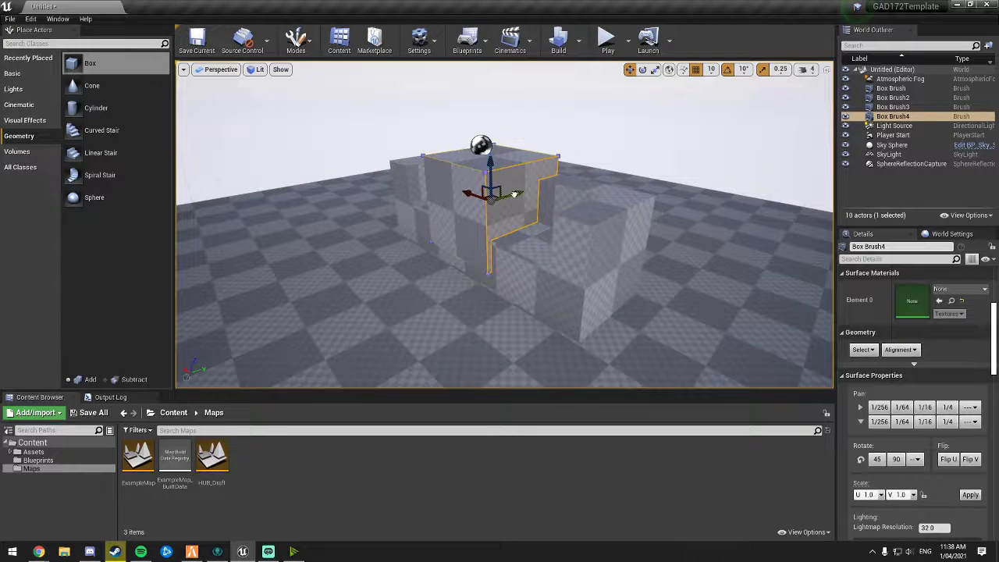
mouse_move(514, 194)
left_mouse_down()
mouse_move(527, 190)
mouse_move(516, 194)
left_mouse_up()
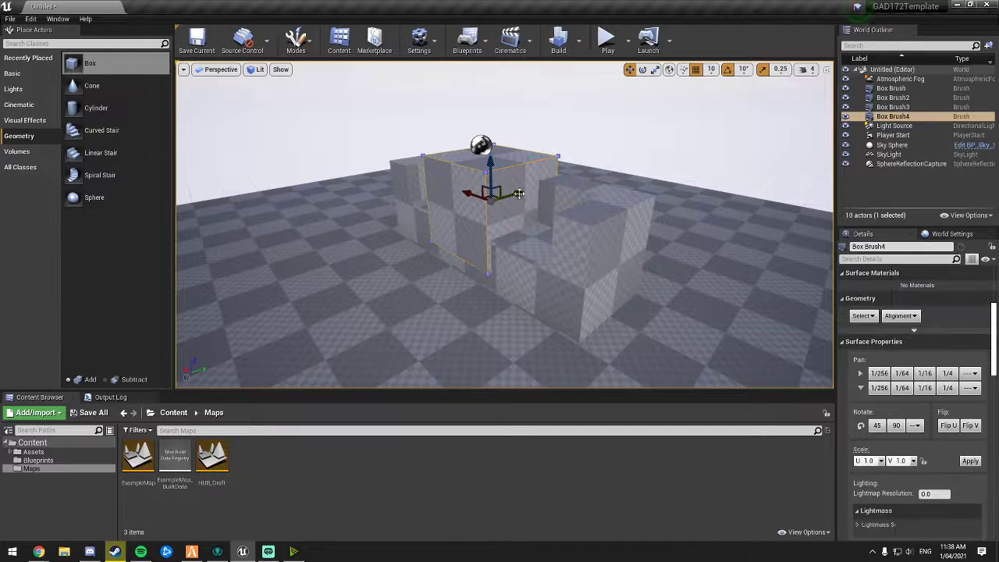
scroll(519, 194, "up", 3)
left_click(544, 211)
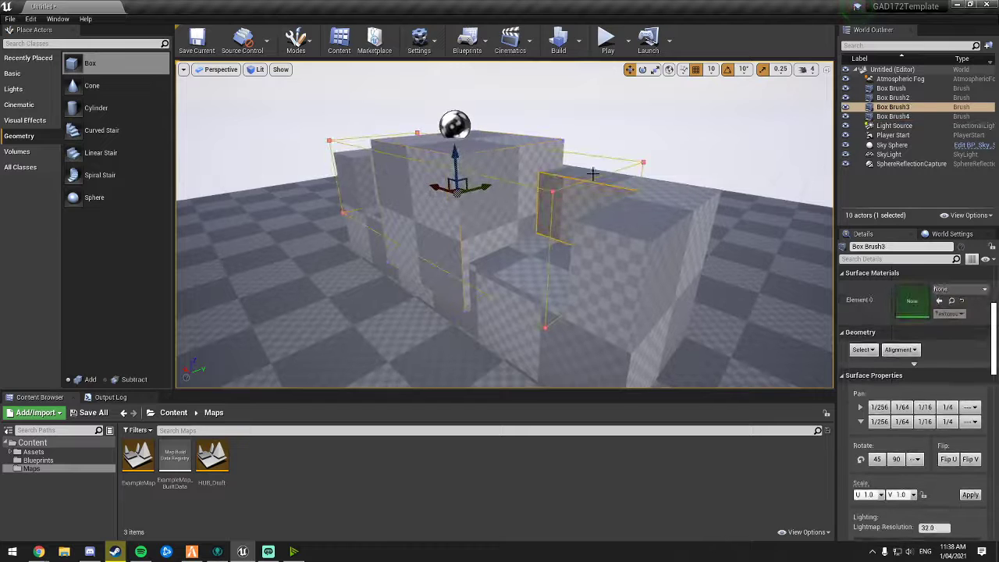
scroll(593, 173, "down", 3)
scroll(598, 161, "up", 2)
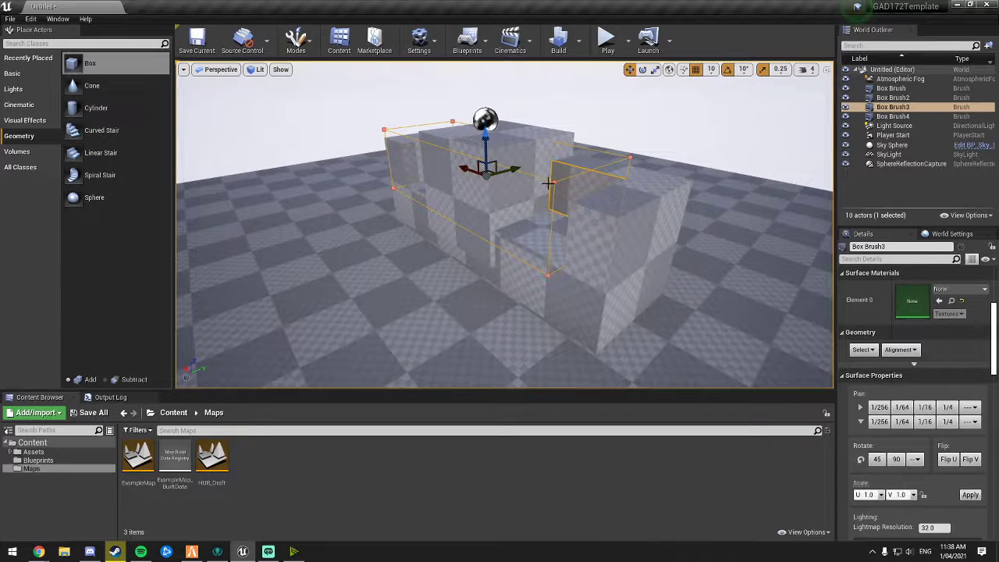
key("Delete")
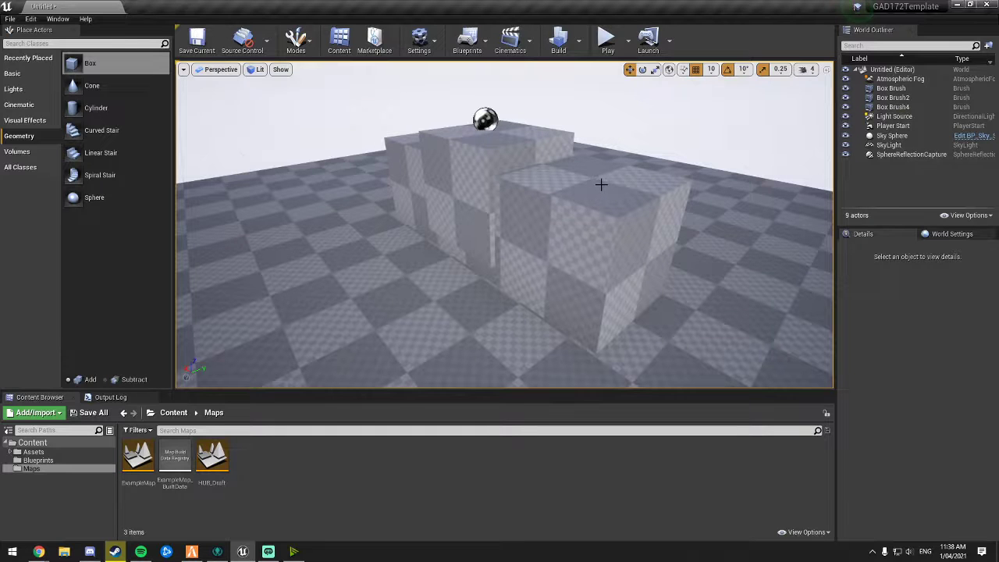
key("ctrl+z")
Step: Reposition the fourth box brush over the carved section of the long box
right_click_drag(633, 175, 479, 165)
left_click(509, 188)
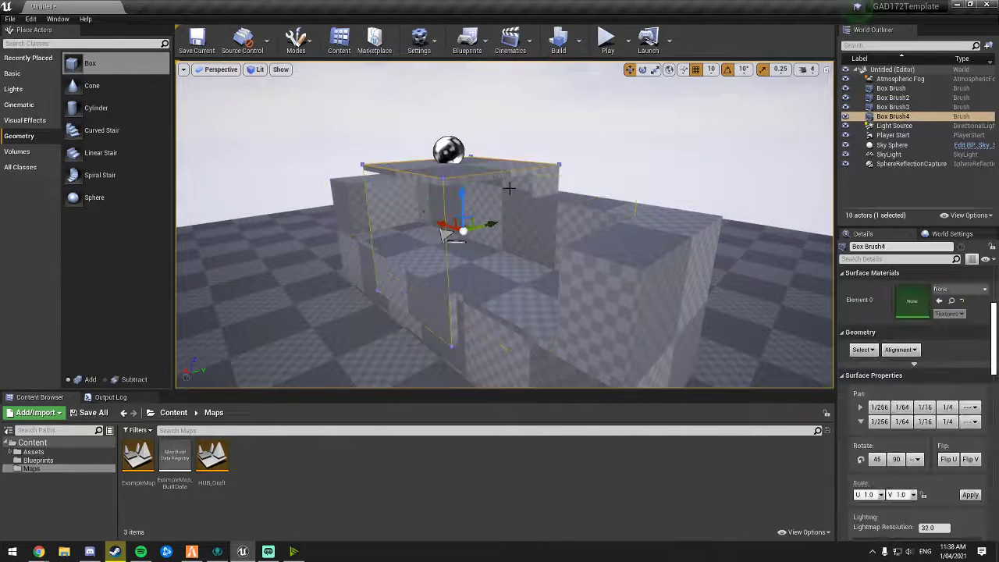
left_click_drag(463, 203, 463, 222)
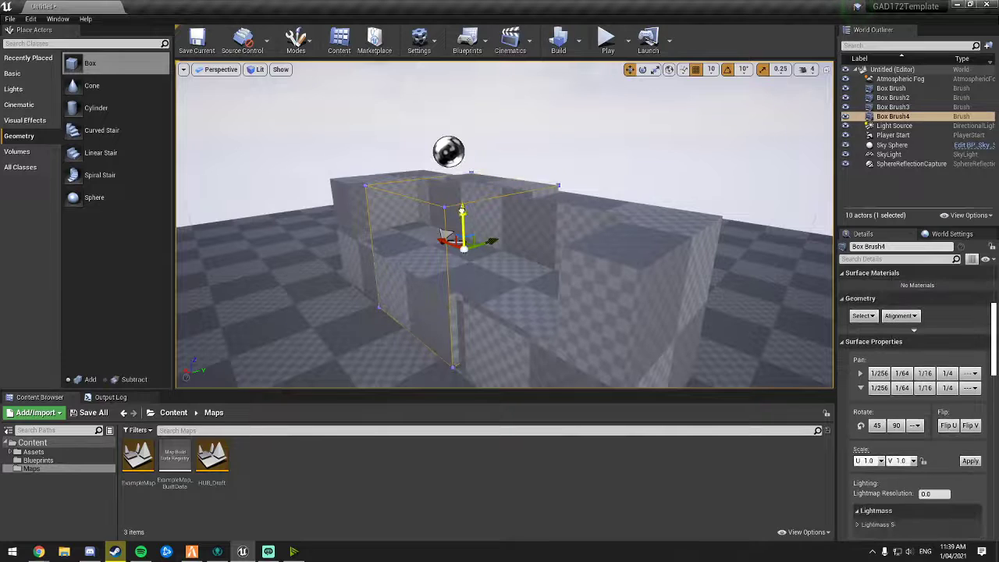
left_click_drag(463, 172, 463, 171)
mouse_move(485, 212)
left_mouse_down()
mouse_move(409, 226)
mouse_move(377, 219)
mouse_move(384, 246)
left_mouse_up()
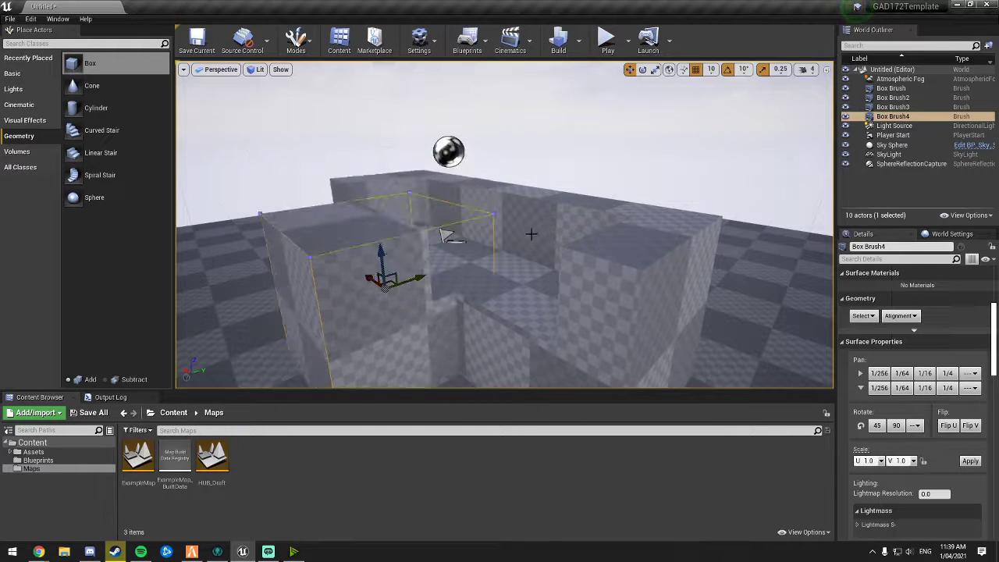
key("d")
mouse_move(531, 234)
right_mouse_down()
mouse_move(453, 235)
mouse_move(484, 226)
mouse_move(477, 263)
mouse_move(481, 218)
mouse_move(551, 218)
right_mouse_up()
key("s")
key("w")
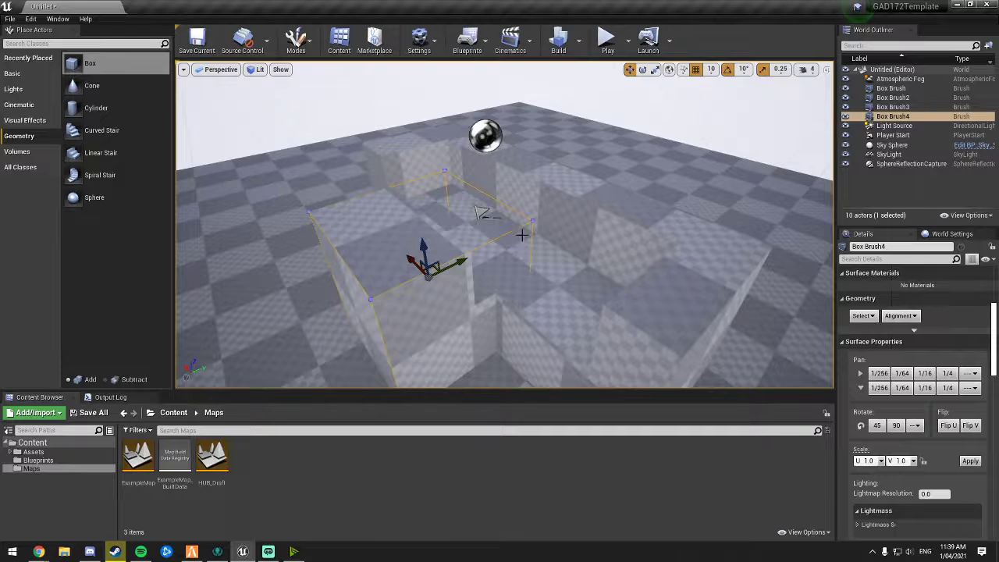
left_click(567, 244)
mouse_move(552, 246)
right_mouse_down()
mouse_move(503, 244)
mouse_move(566, 256)
mouse_move(550, 246)
mouse_move(492, 252)
right_mouse_up()
left_click(496, 195)
right_click_drag(496, 195, 449, 197)
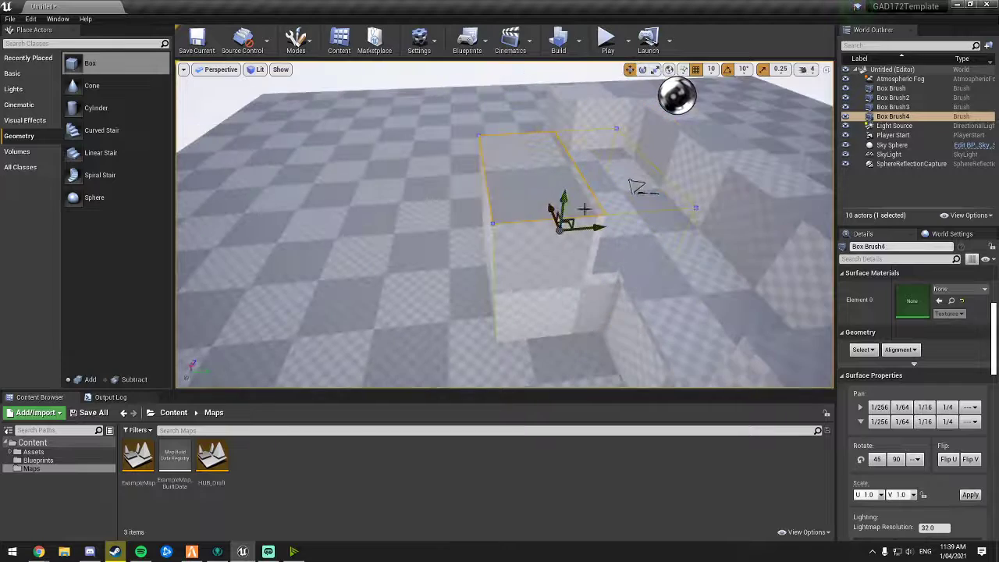
mouse_move(583, 209)
right_mouse_down()
mouse_move(679, 224)
mouse_move(714, 210)
mouse_move(667, 212)
right_mouse_up()
Step: Delete the fourth box brush and undo the deletion
key("Delete")
key("ctrl+z")
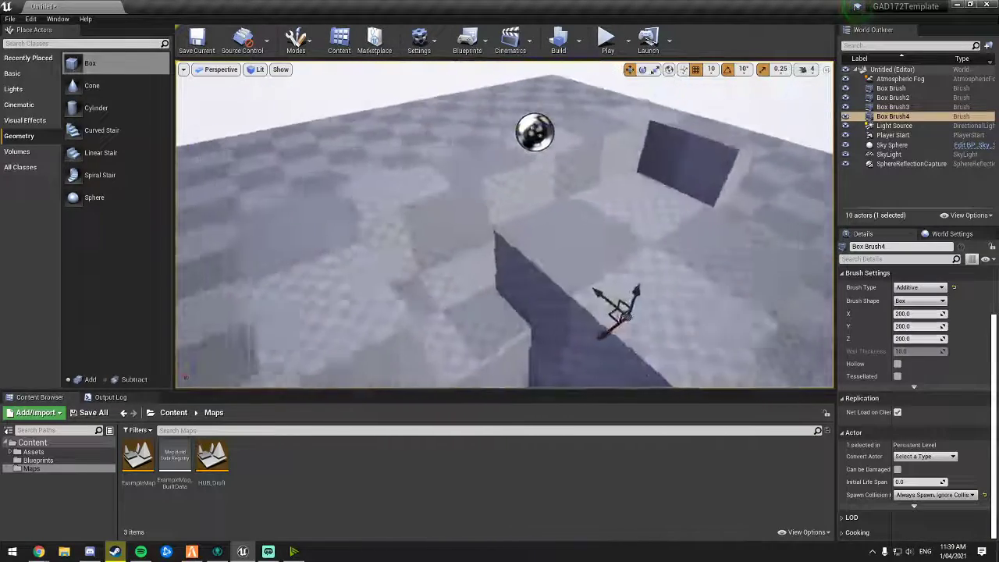
mouse_move(614, 240)
right_mouse_down()
mouse_move(636, 262)
mouse_move(614, 241)
right_mouse_up()
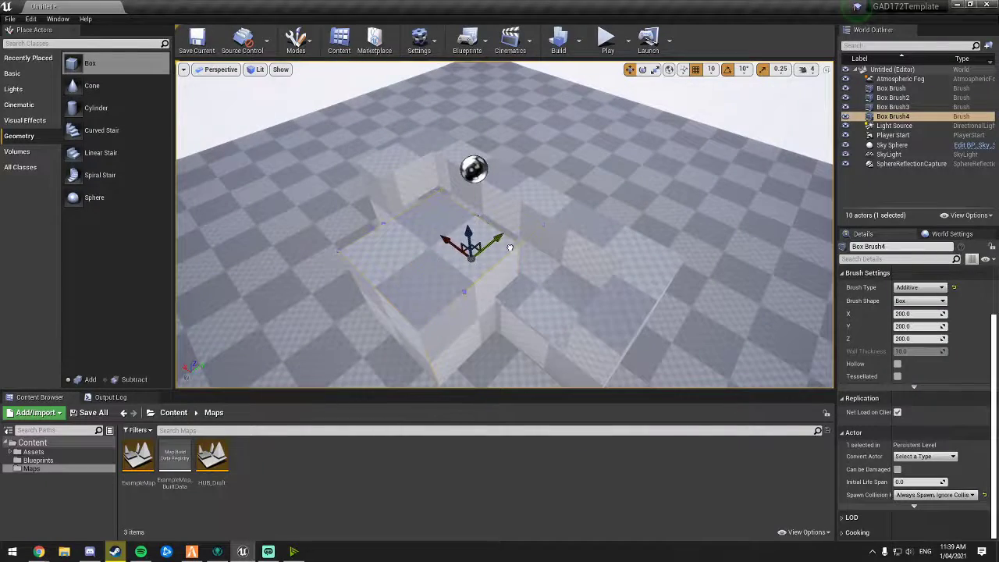
right_click_drag(529, 241, 528, 241)
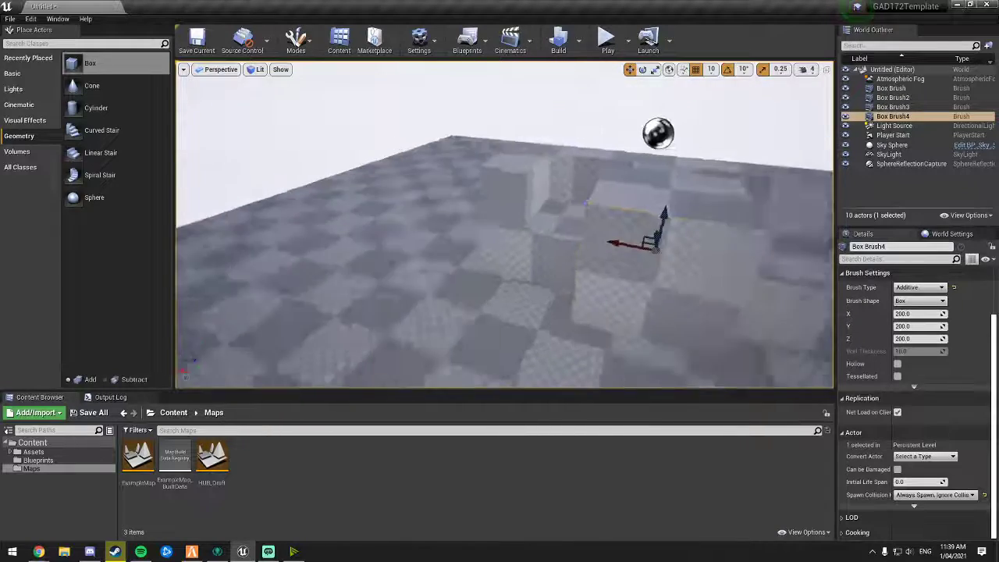
right_click_drag(597, 222, 597, 223)
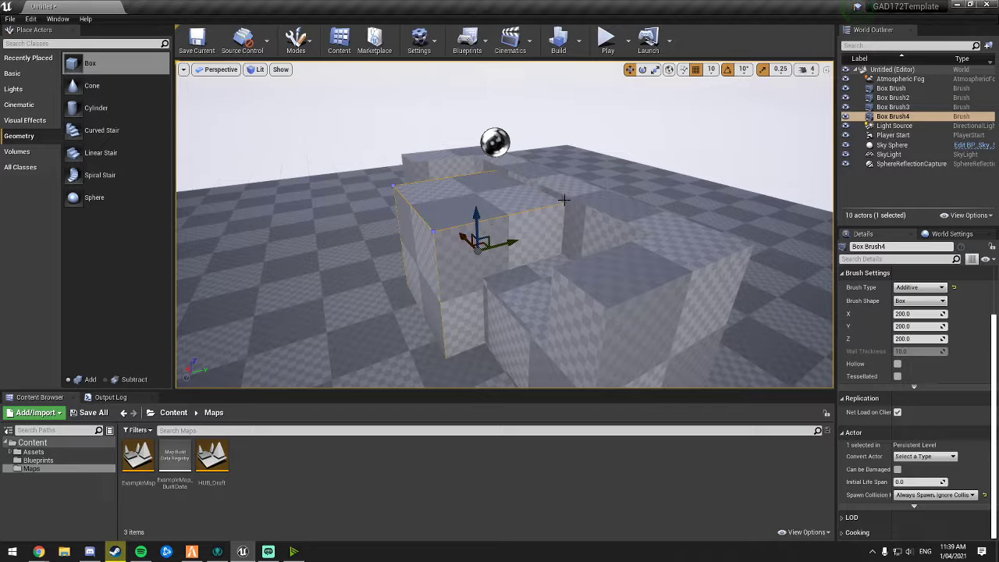
Step: Delete the wall boxes and subtractive brushes, keeping only the floor box brush
right_click_drag(564, 200, 583, 221)
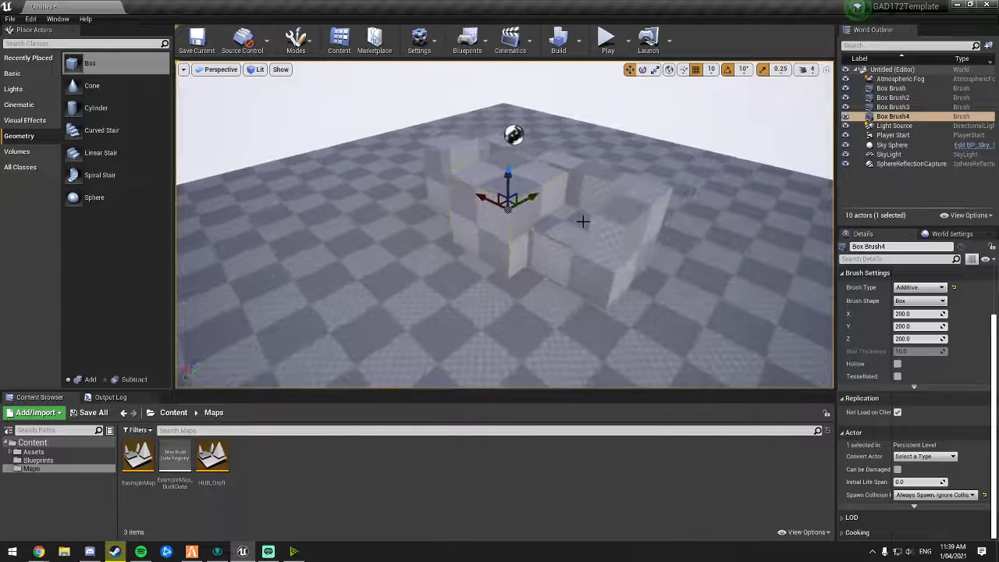
left_click(501, 228)
key("Delete")
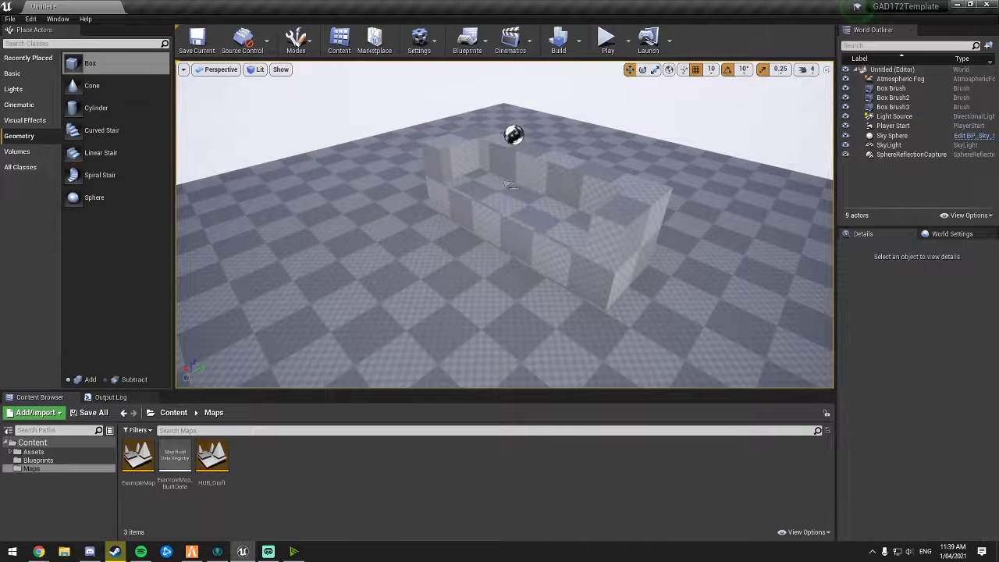
left_click(544, 232)
left_click(552, 214)
key("Delete")
left_click(575, 233)
key("Delete")
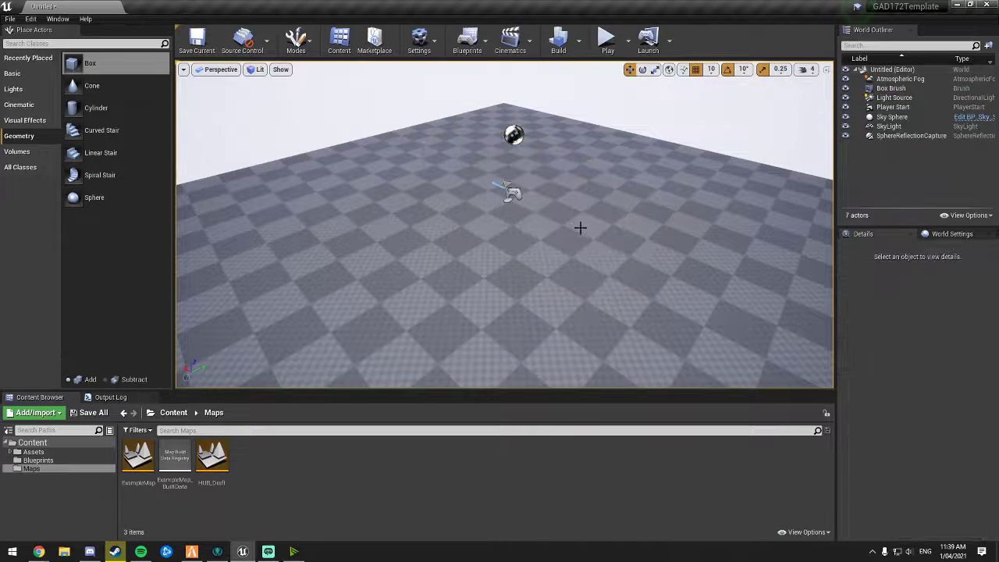
Step: Import the hand-drawn level layout sketch image into the Content folder as a texture
right_click_drag(580, 225, 580, 226)
right_click_drag(534, 294, 534, 294)
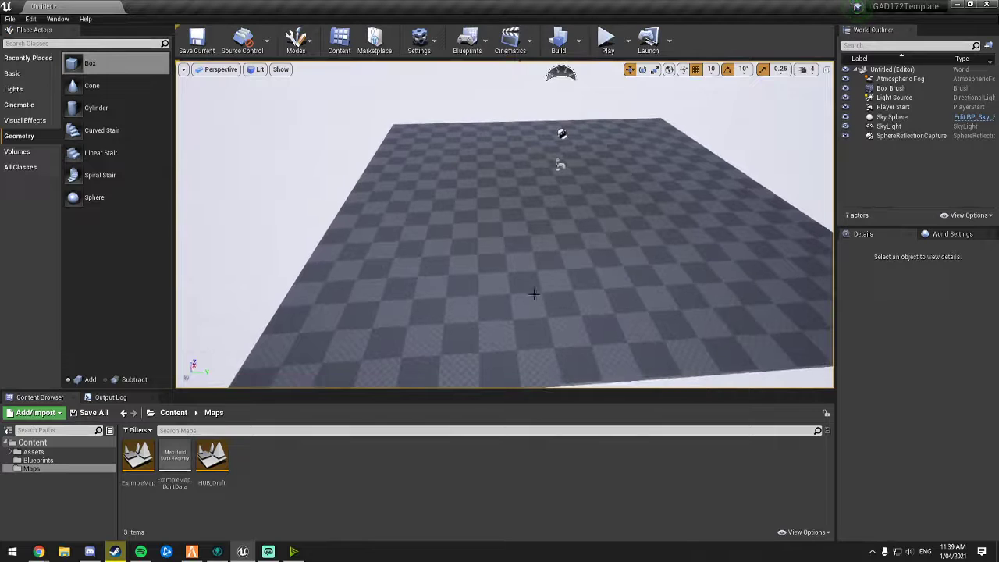
left_click(45, 443)
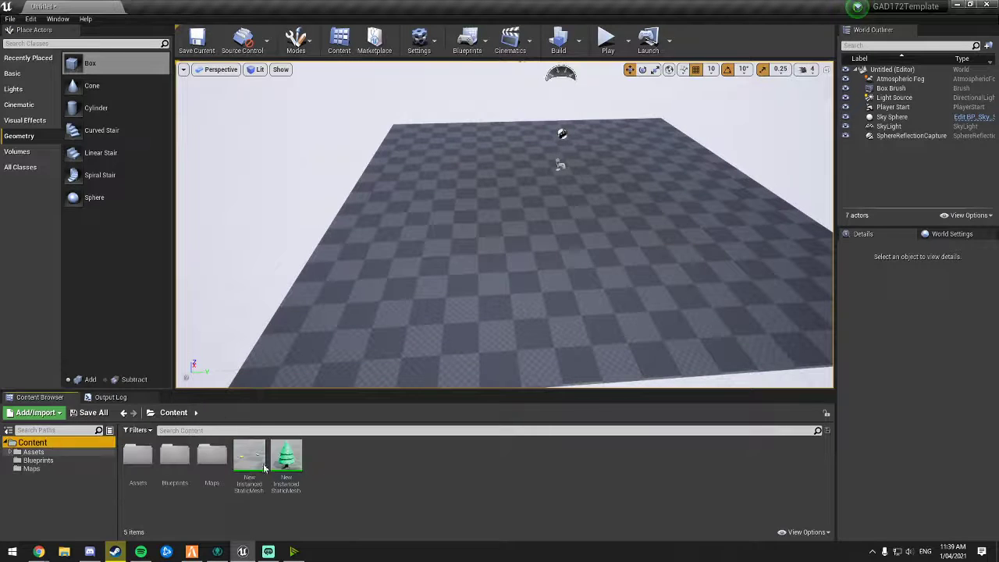
right_click(316, 467)
left_click(349, 188)
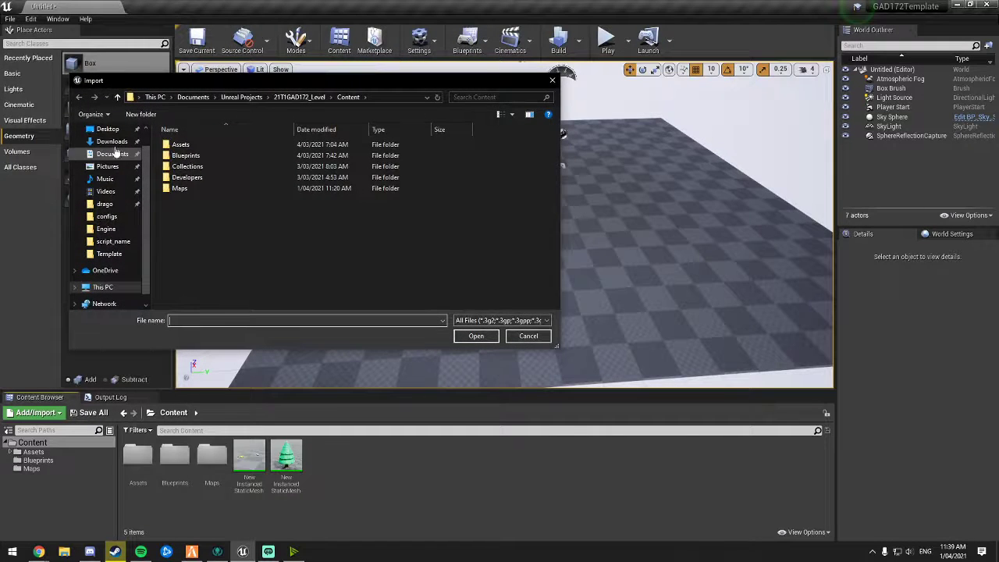
left_click_drag(209, 84, 245, 90)
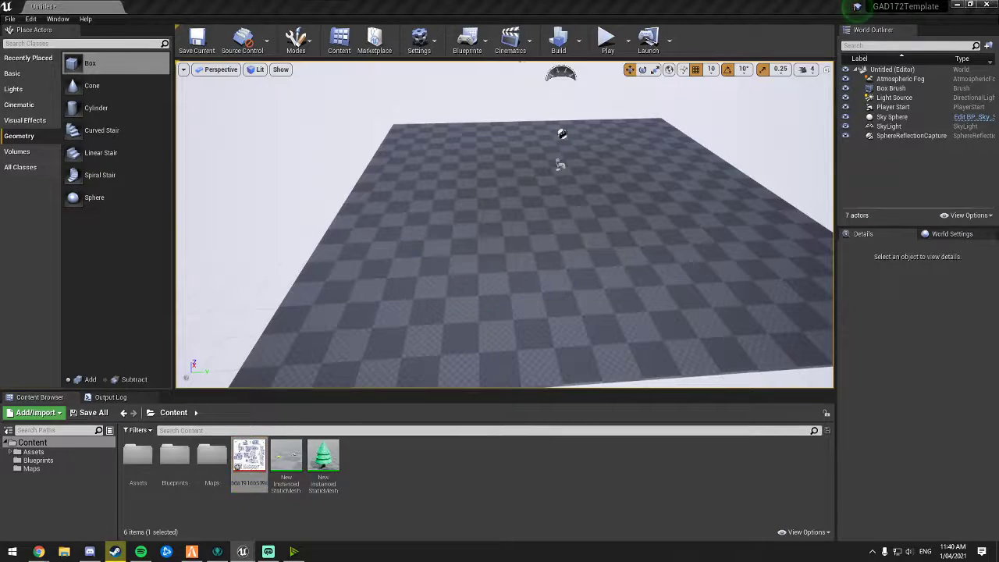
Step: Open the imported sketch texture to inspect it, then return to the level editor
double_click(249, 459)
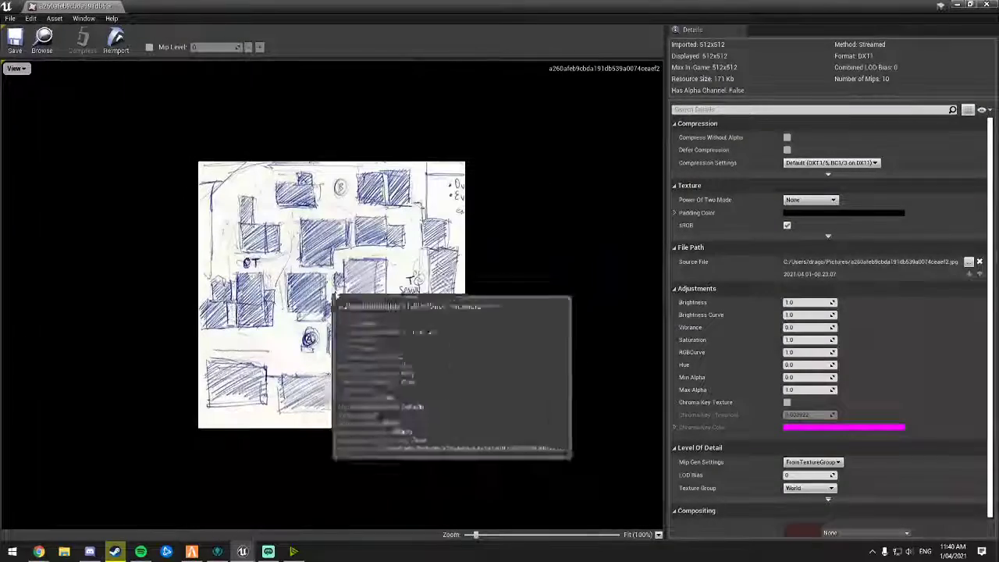
scroll(367, 325, "up", 2)
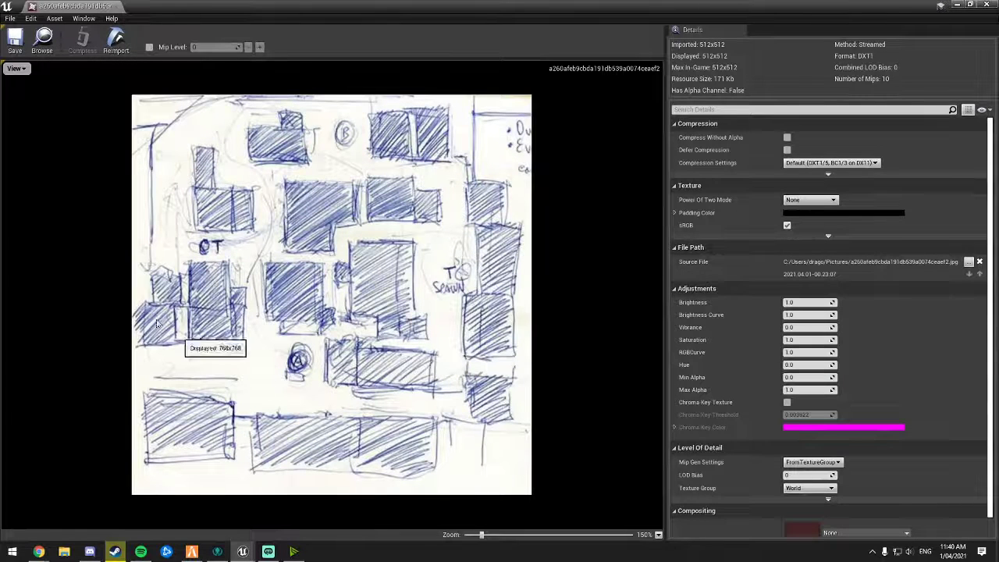
left_click_drag(84, 6, 191, 7)
left_click(103, 6)
left_click(189, 7)
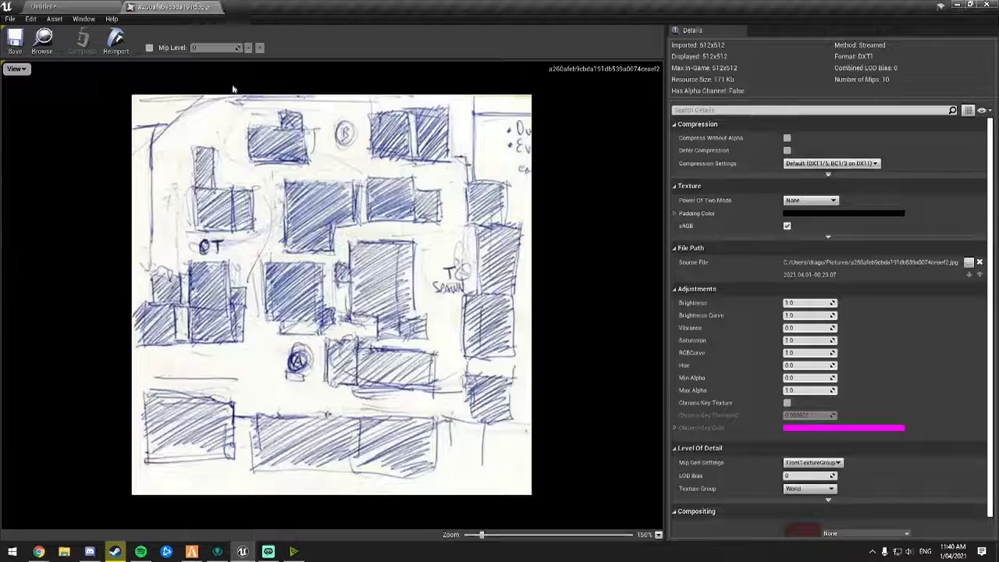
left_click(100, 7)
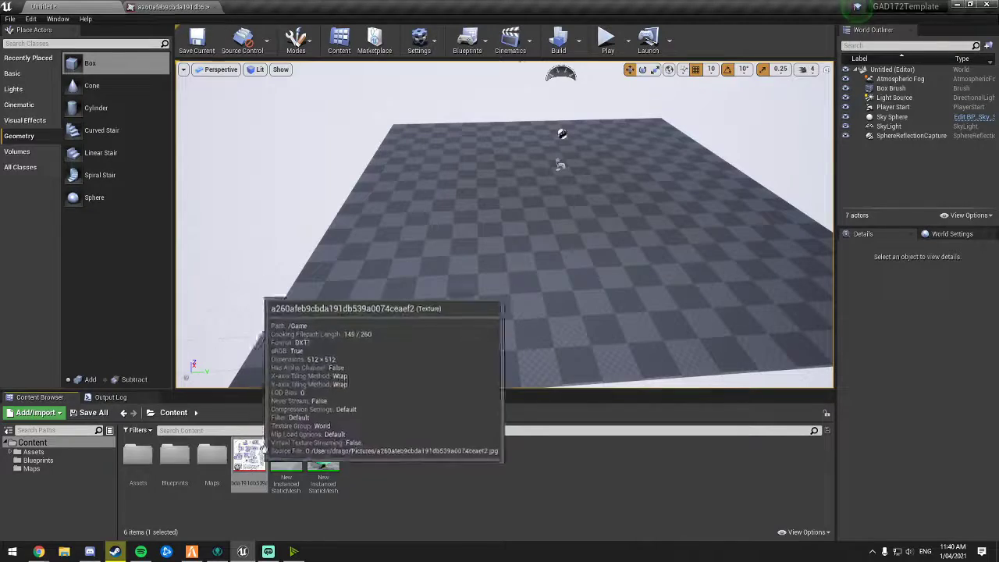
Step: Apply the sketch texture to the floor box brush, generating a material for its surface
left_click(444, 277)
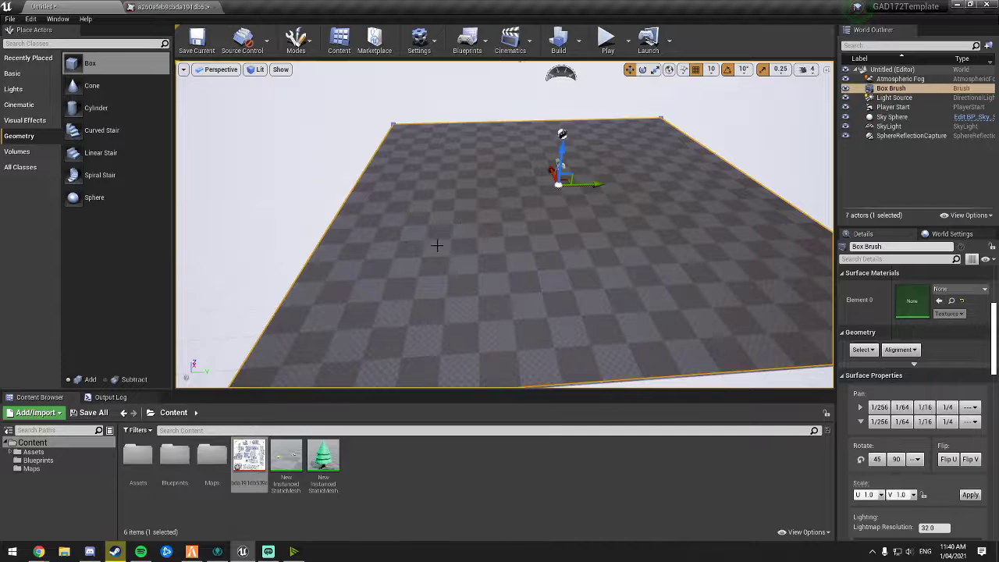
right_click_drag(503, 270, 500, 268)
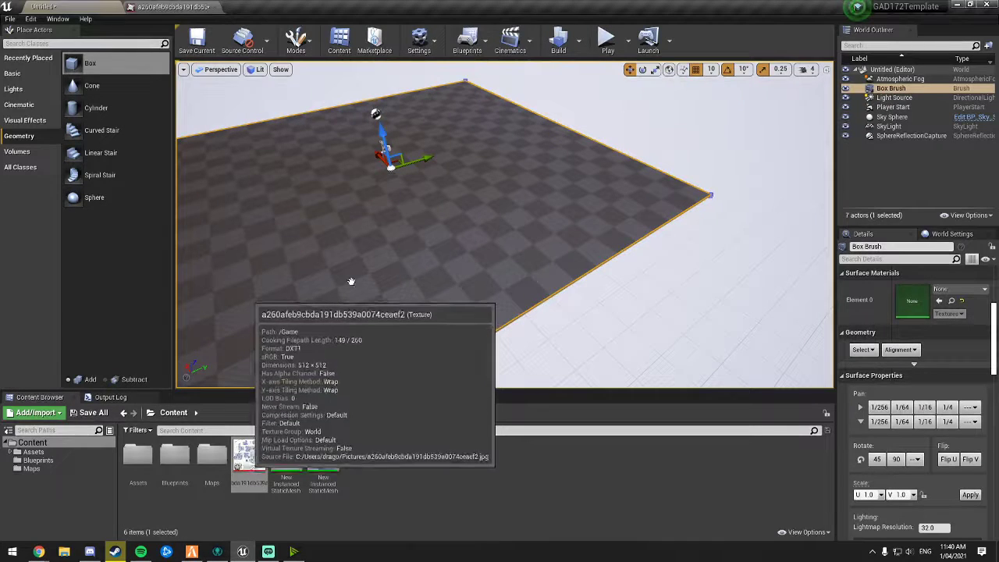
left_click_drag(249, 457, 351, 281)
right_click_drag(351, 282, 345, 288)
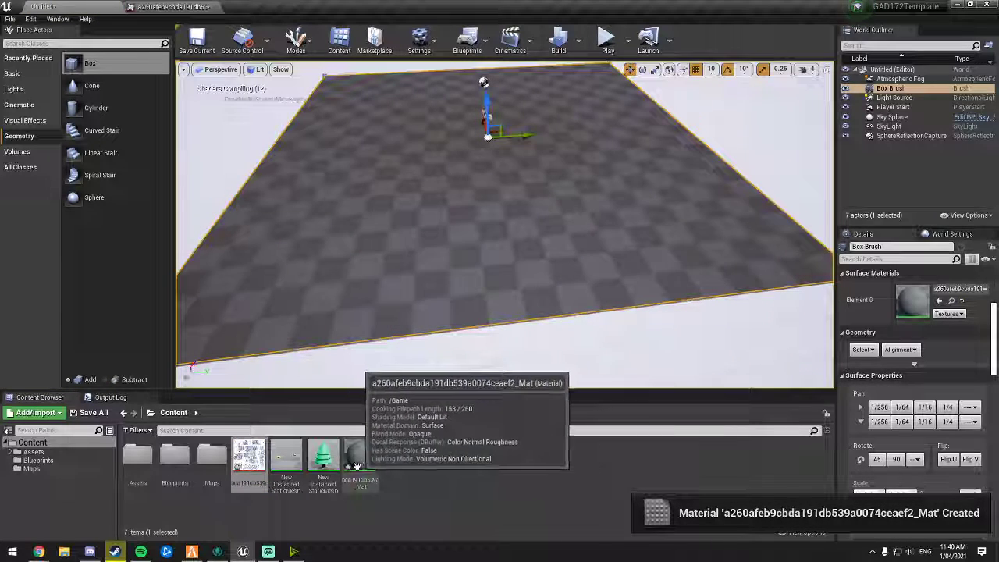
Step: Select the floor surface and set its texture scale to 8.0 for U and V, then apply it
mouse_move(586, 363)
right_mouse_down()
mouse_move(520, 268)
mouse_move(327, 162)
right_mouse_up()
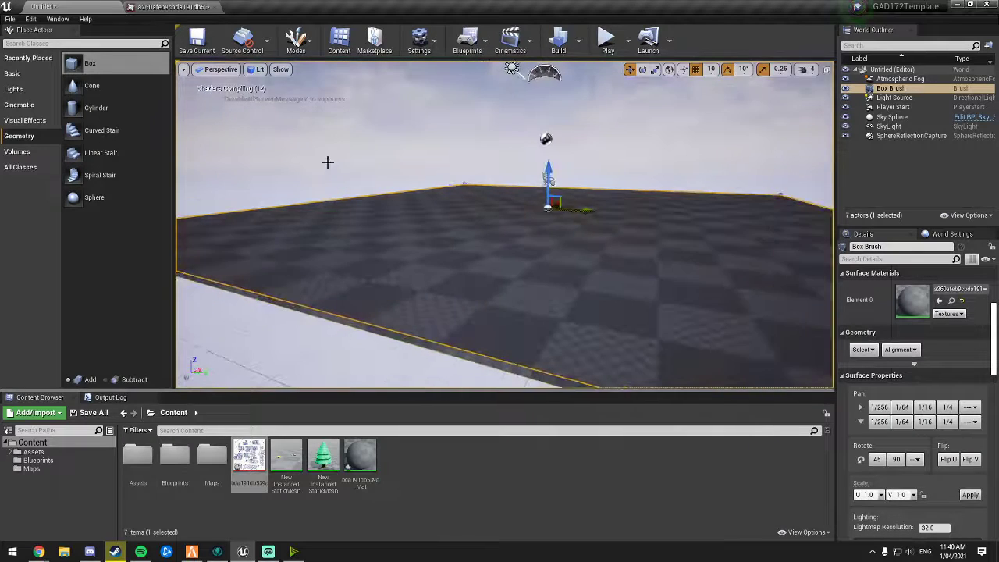
mouse_move(276, 126)
right_mouse_down()
mouse_move(335, 191)
mouse_move(290, 117)
right_mouse_up()
mouse_move(485, 128)
right_mouse_down()
mouse_move(493, 216)
mouse_move(351, 247)
mouse_move(373, 255)
mouse_move(389, 226)
right_mouse_up()
right_click_drag(400, 268, 449, 285)
right_click_drag(679, 332, 639, 351)
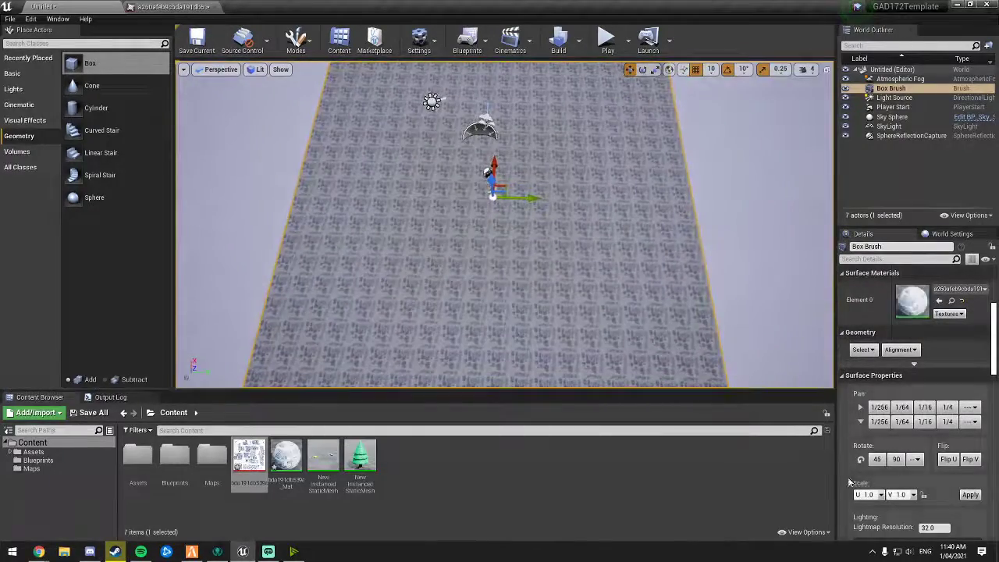
scroll(917, 485, "down", 1)
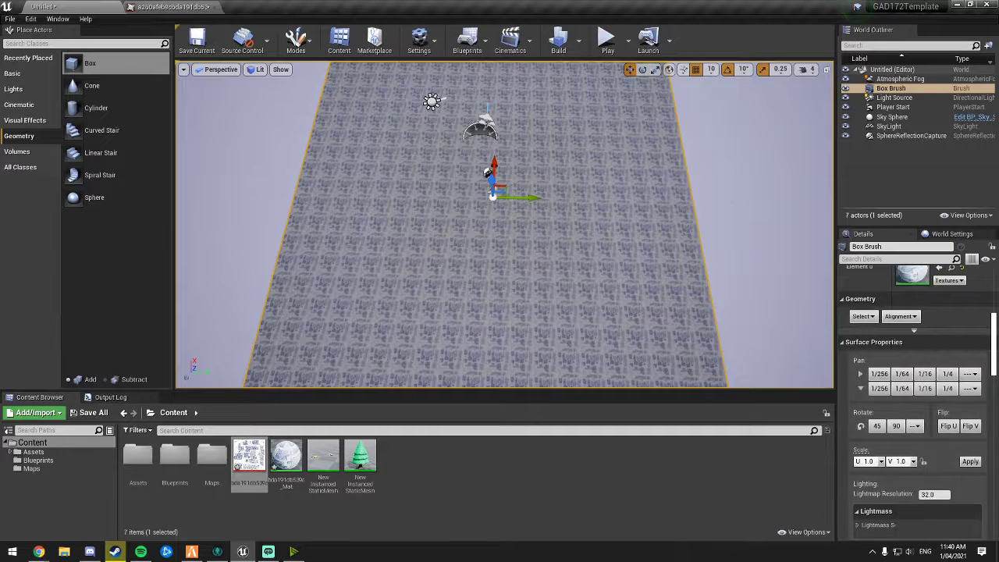
left_click(583, 259)
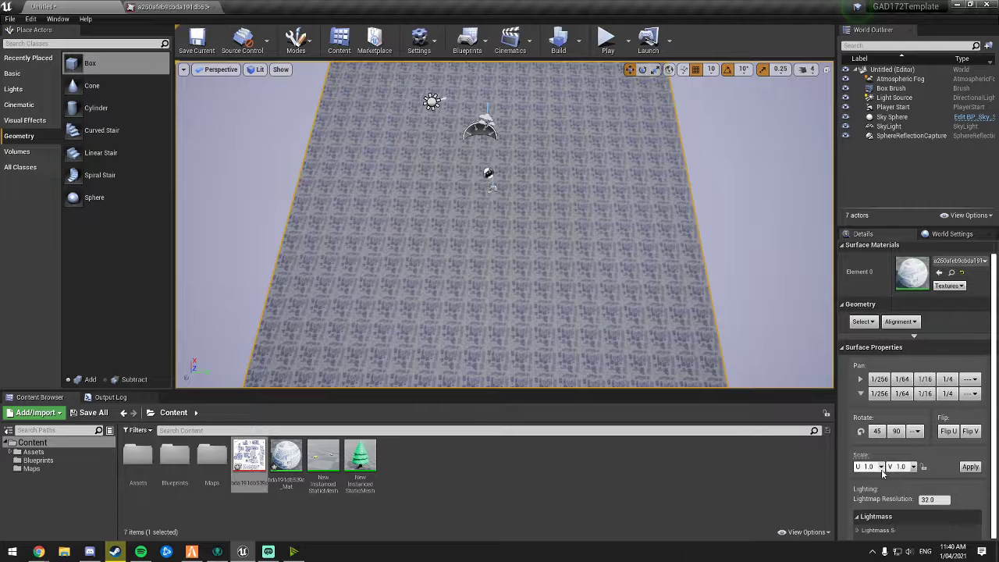
left_click(881, 466)
left_click(871, 528)
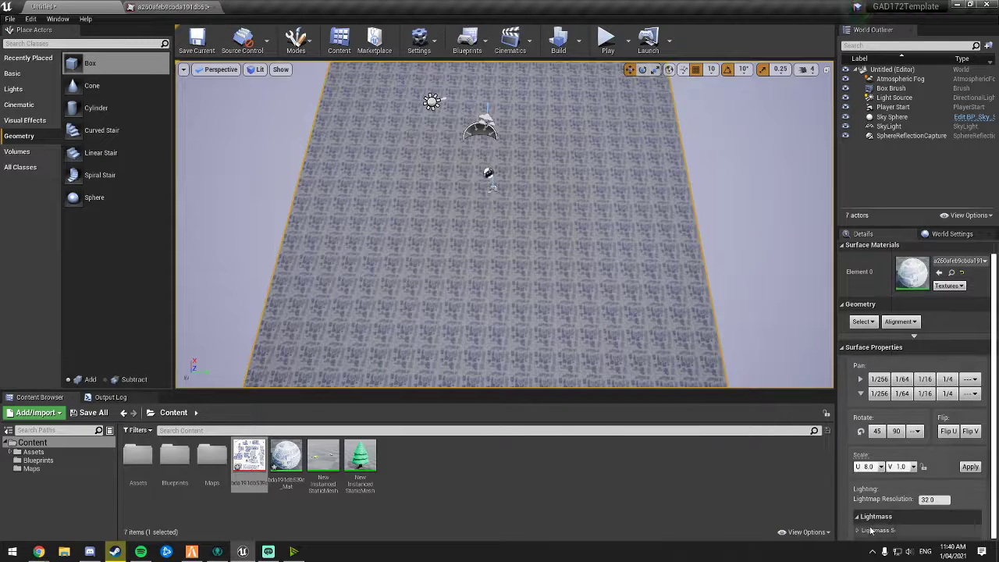
left_click(913, 468)
left_click(939, 475)
left_click(923, 468)
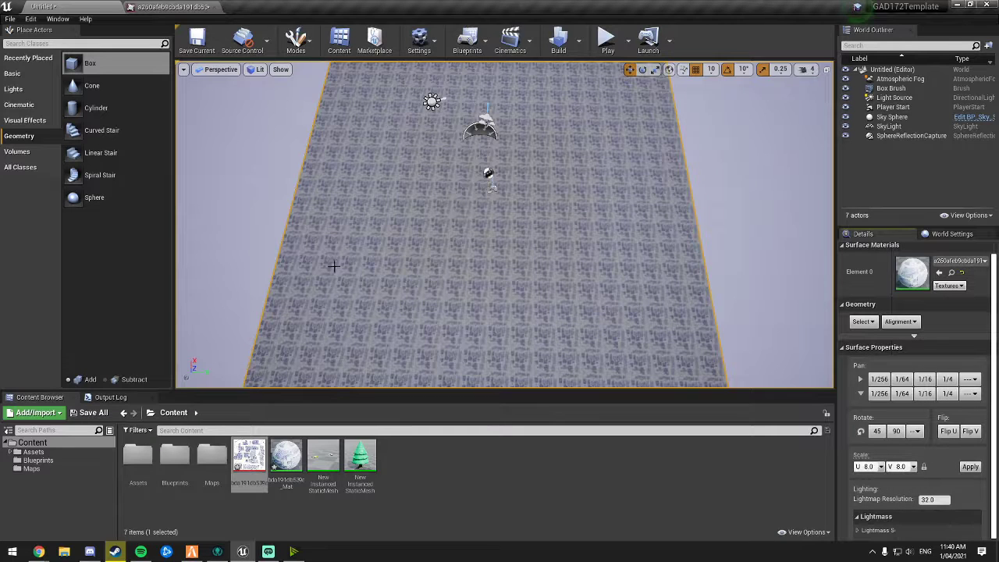
scroll(353, 131, "down", 2)
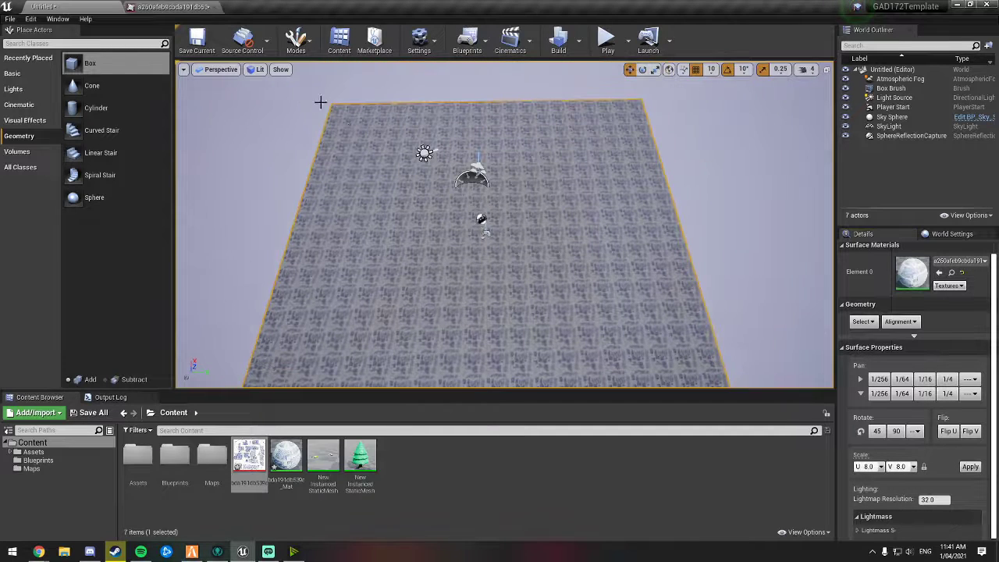
left_click(979, 467)
Step: Set the floor surface texture scale to 16.0 for U and V and apply it
right_click_drag(635, 273, 651, 244)
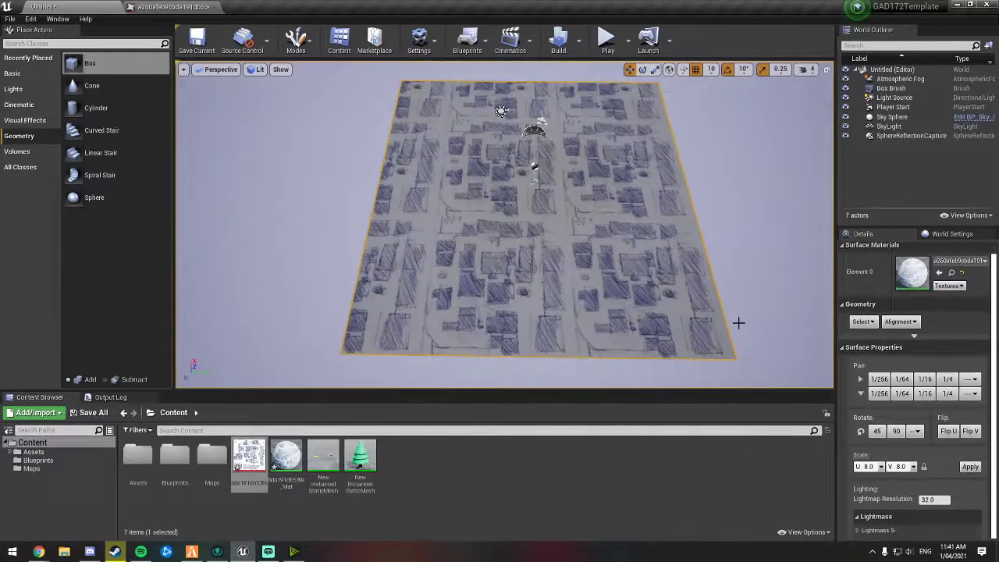
left_click(882, 466)
left_click(878, 531)
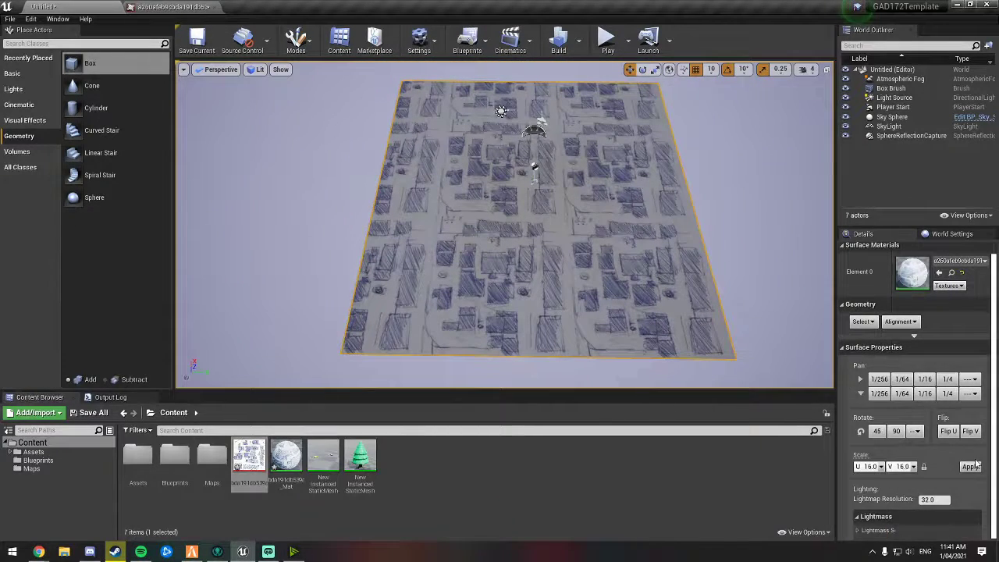
left_click(970, 466)
Step: Set the floor surface texture scale to 20.0 for U and V and apply it
right_click_drag(648, 257, 689, 259)
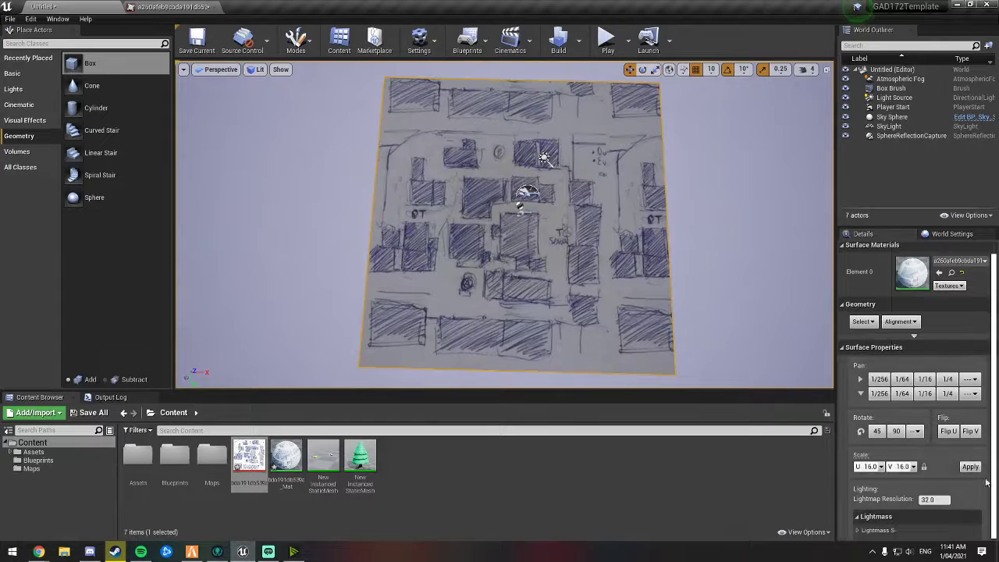
left_click(882, 467)
left_click(866, 467)
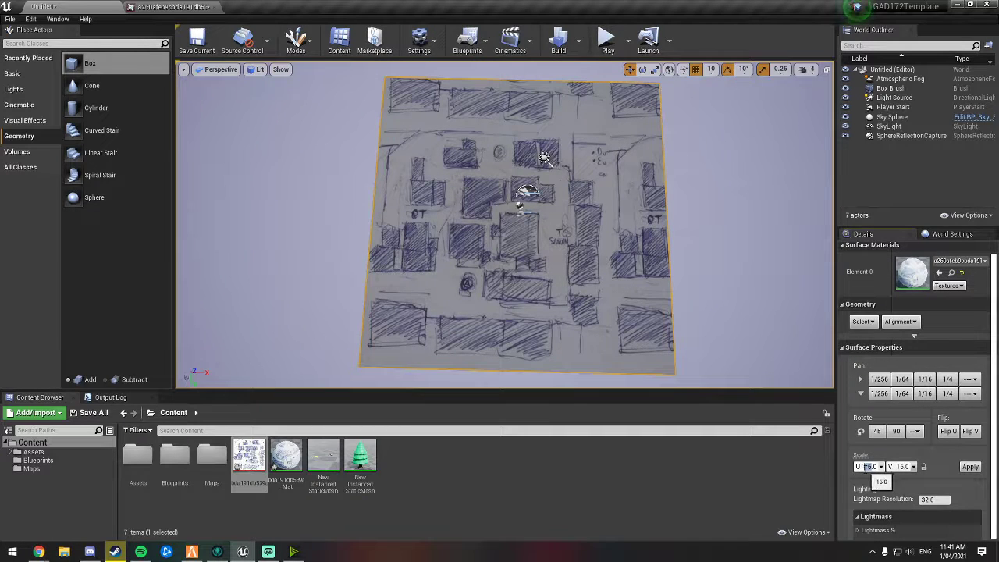
left_click(970, 467)
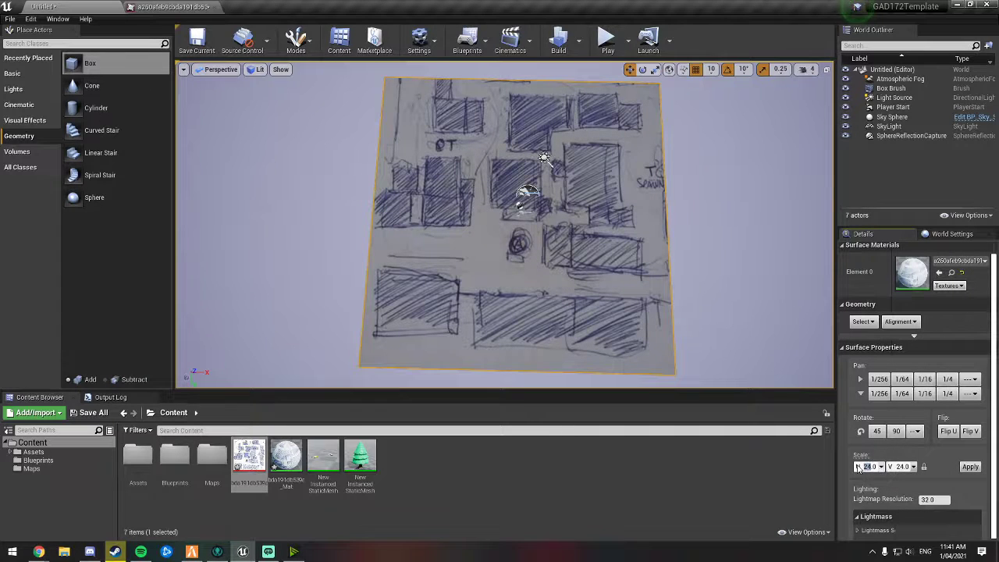
left_click(970, 467)
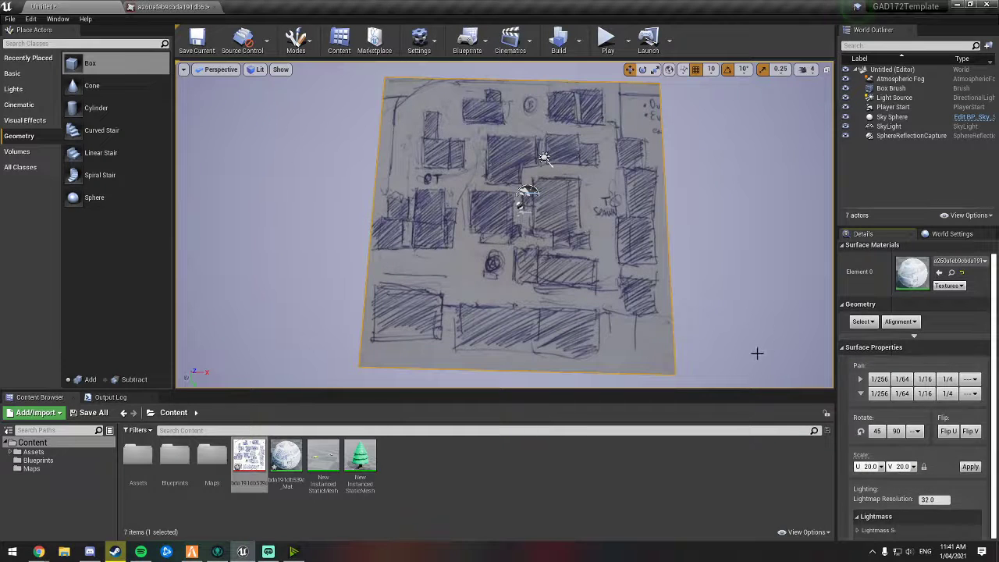
Step: Switch the viewport to Top view and Unlit mode to see the sketch flat
mouse_move(726, 252)
right_mouse_down()
mouse_move(556, 243)
mouse_move(586, 251)
mouse_move(519, 233)
mouse_move(469, 262)
mouse_move(398, 265)
mouse_move(468, 254)
mouse_move(483, 273)
mouse_move(485, 316)
mouse_move(509, 266)
mouse_move(493, 253)
right_mouse_up()
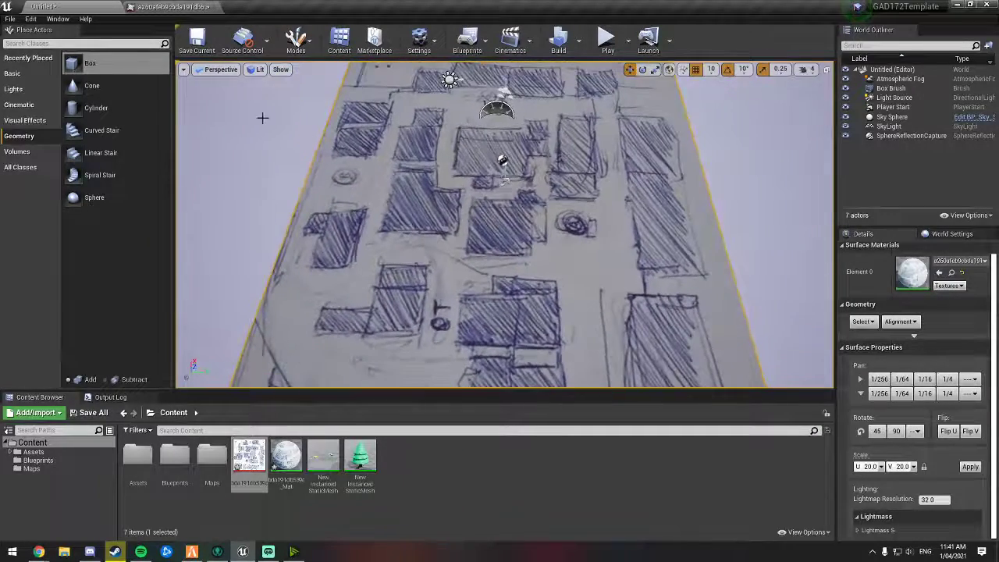
left_click(219, 70)
left_click(226, 98)
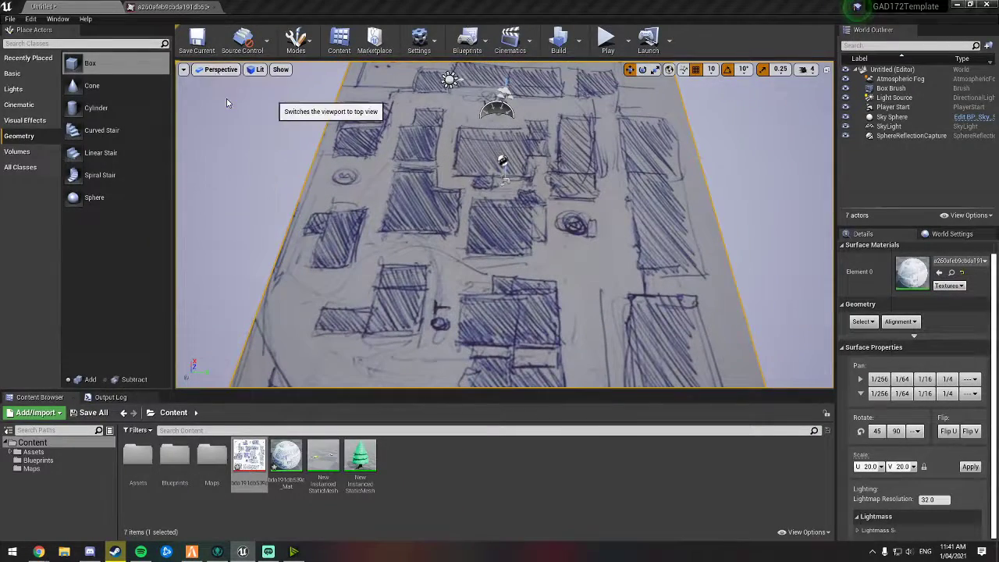
scroll(460, 287, "down", 3)
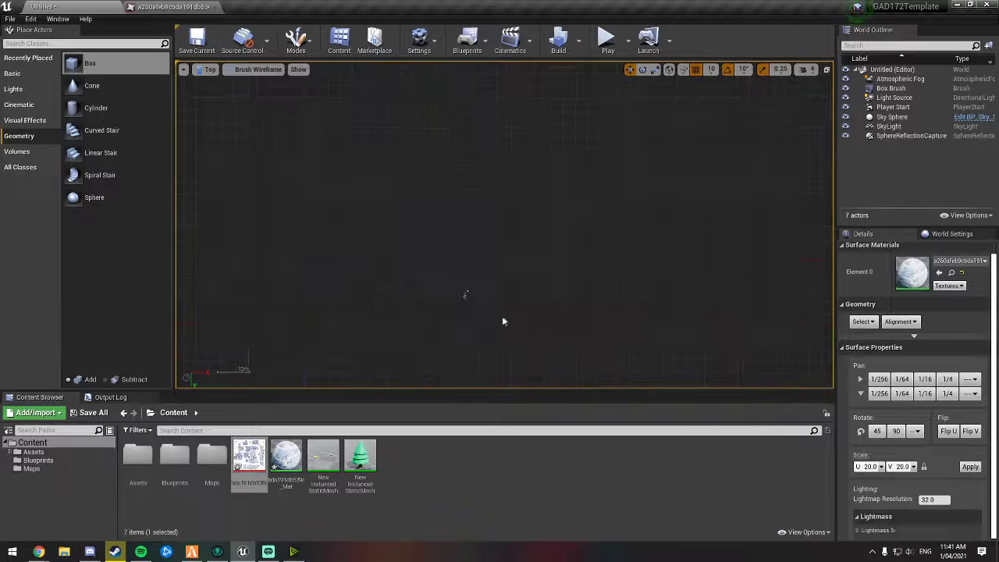
right_click_drag(503, 321, 528, 254)
scroll(519, 240, "up", 3)
right_click_drag(490, 191, 539, 255)
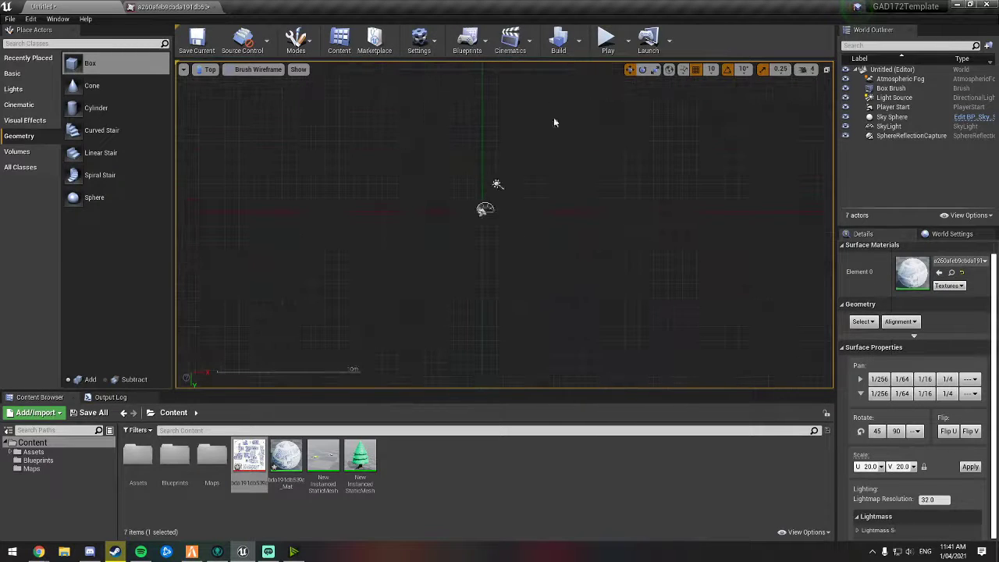
left_click(251, 72)
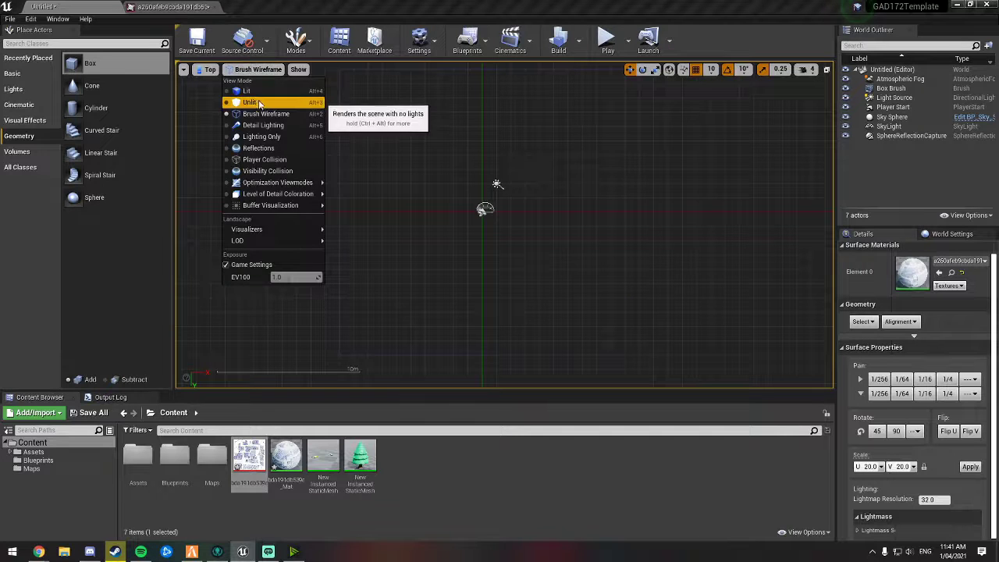
left_click(253, 102)
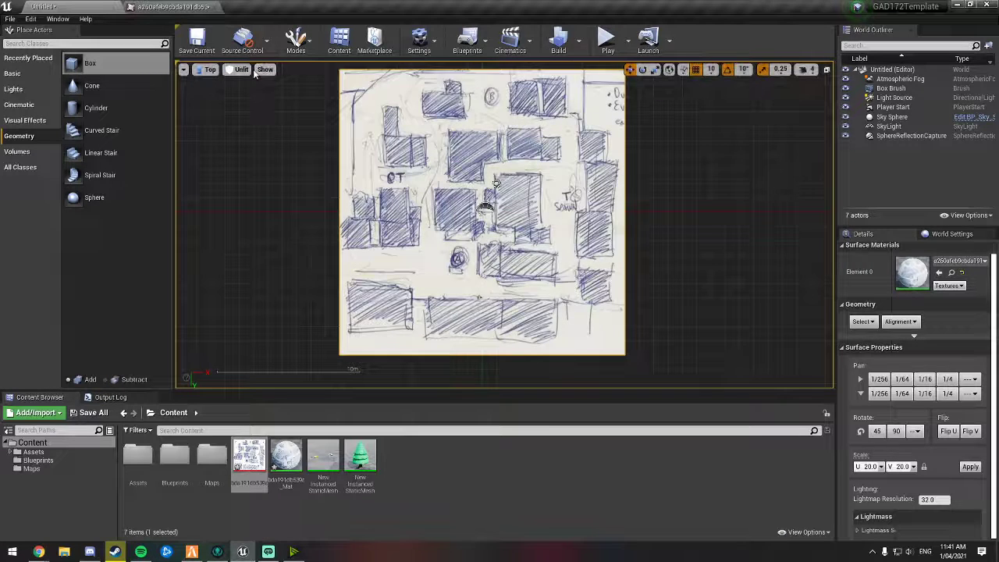
left_click(253, 105)
left_click(236, 70)
left_click(252, 86)
right_click_drag(469, 100, 484, 110)
left_click(233, 70)
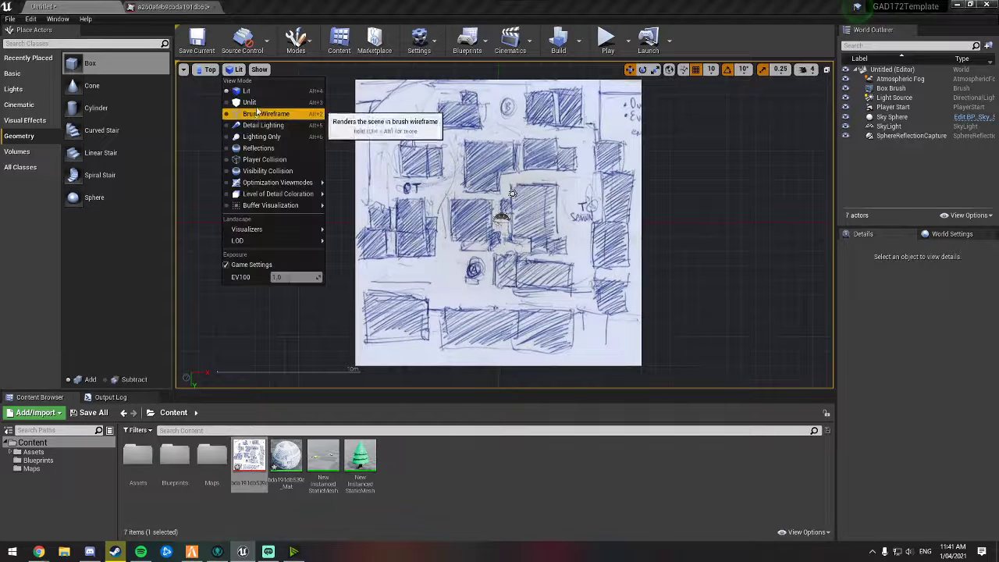
left_click(256, 103)
Step: Return the viewport to Perspective view and select the move gizmo
left_click(210, 71)
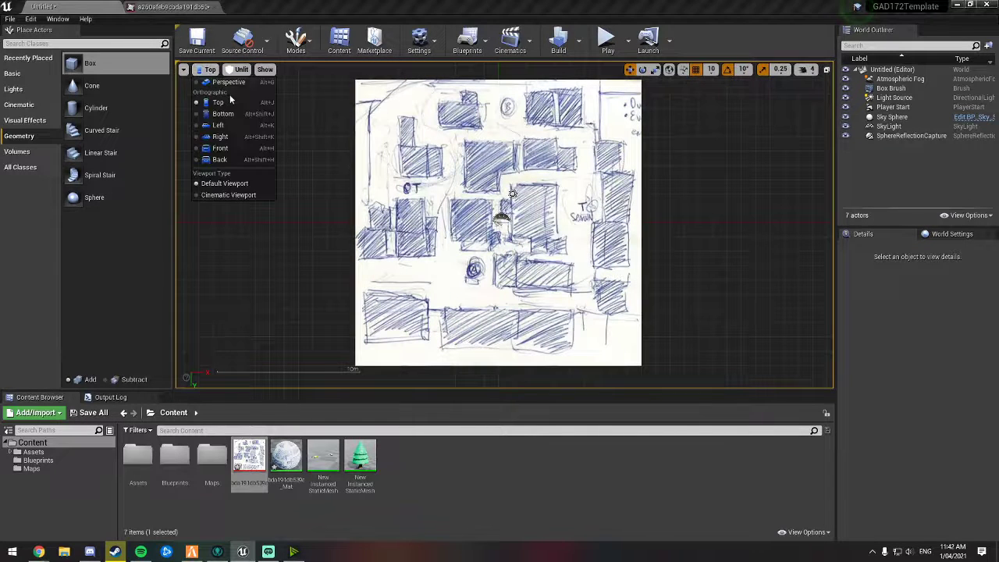
left_click(227, 83)
mouse_move(299, 152)
right_mouse_down()
mouse_move(361, 153)
mouse_move(316, 145)
mouse_move(253, 76)
right_mouse_up()
key("w")
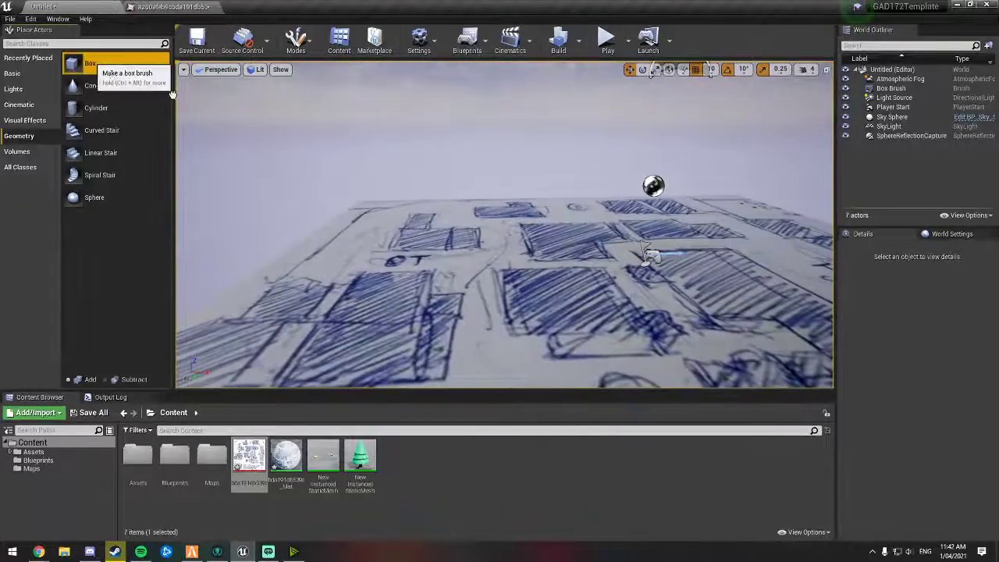
Step: Add a Box brush to the level, placing it above the sketched floor
mouse_move(98, 66)
left_mouse_down()
mouse_move(423, 218)
mouse_move(551, 292)
mouse_move(576, 289)
left_mouse_up()
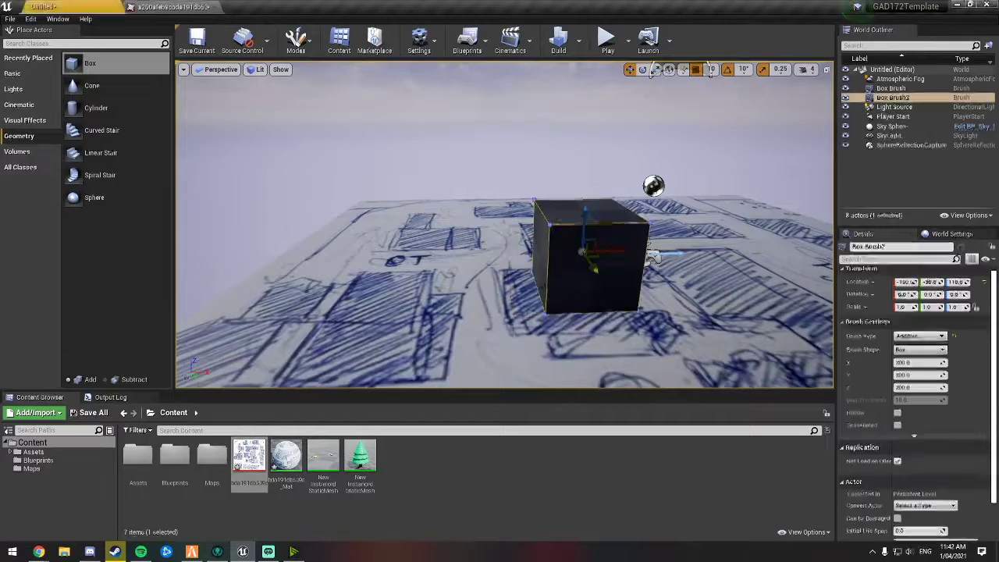
mouse_move(576, 289)
right_mouse_down()
mouse_move(601, 336)
mouse_move(574, 254)
mouse_move(574, 313)
mouse_move(581, 261)
right_mouse_up()
key("w")
key("w")
key("s")
key("w")
key("s")
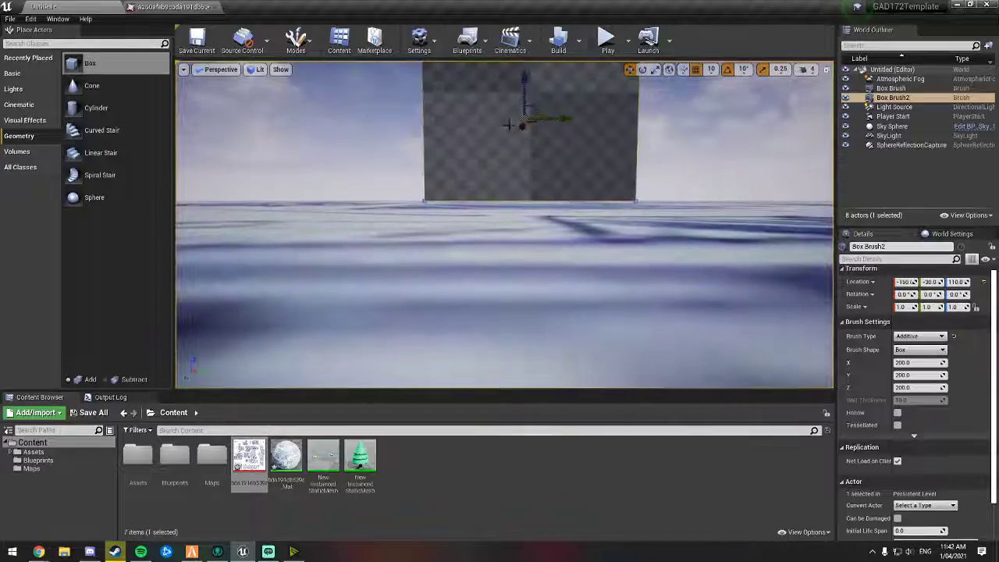
mouse_move(523, 94)
right_mouse_down()
mouse_move(531, 156)
mouse_move(562, 164)
mouse_move(577, 125)
right_mouse_up()
key("s")
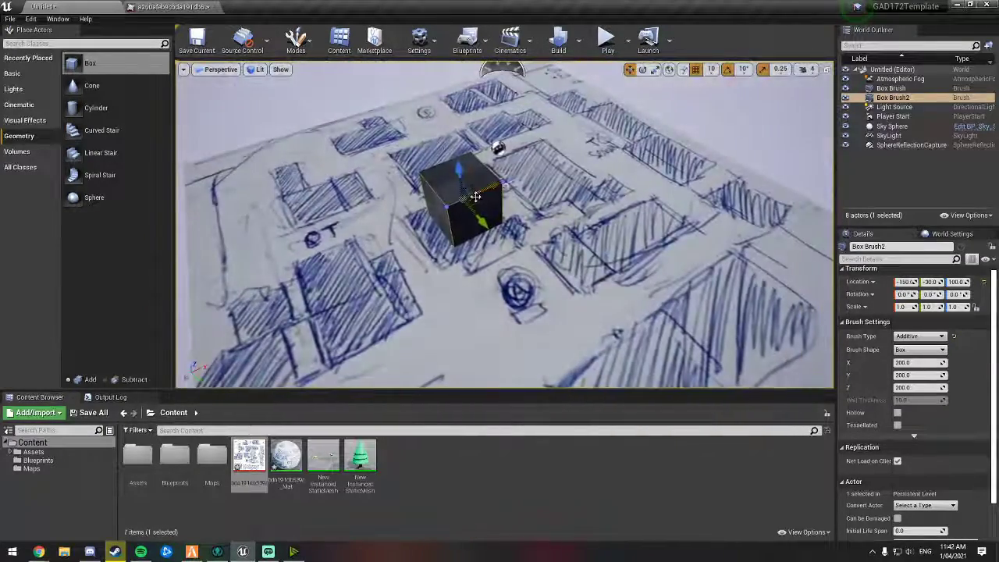
Step: In Top view, position the box brush over a sketched building and resize it to about 300 by 298 units
left_click(218, 70)
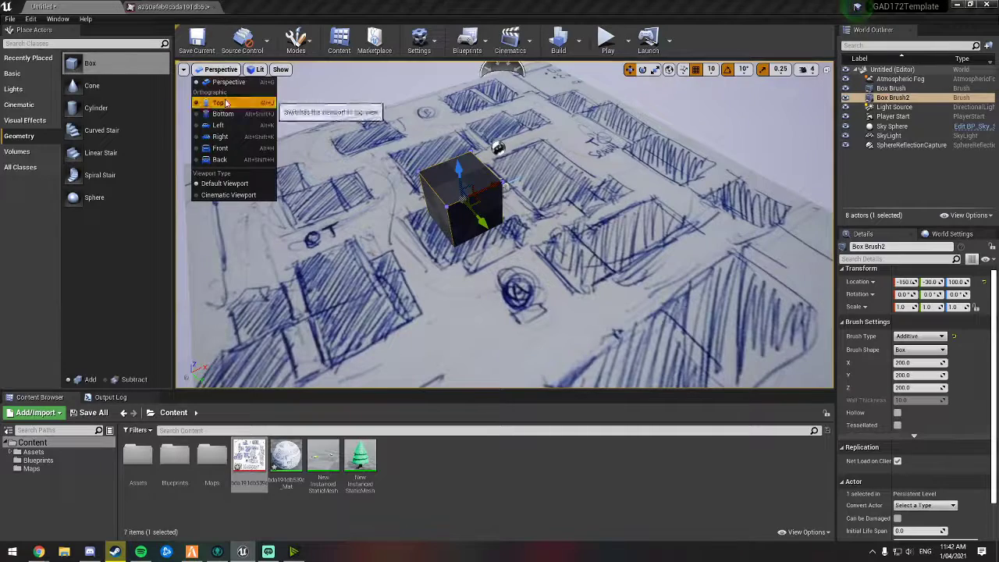
left_click(216, 102)
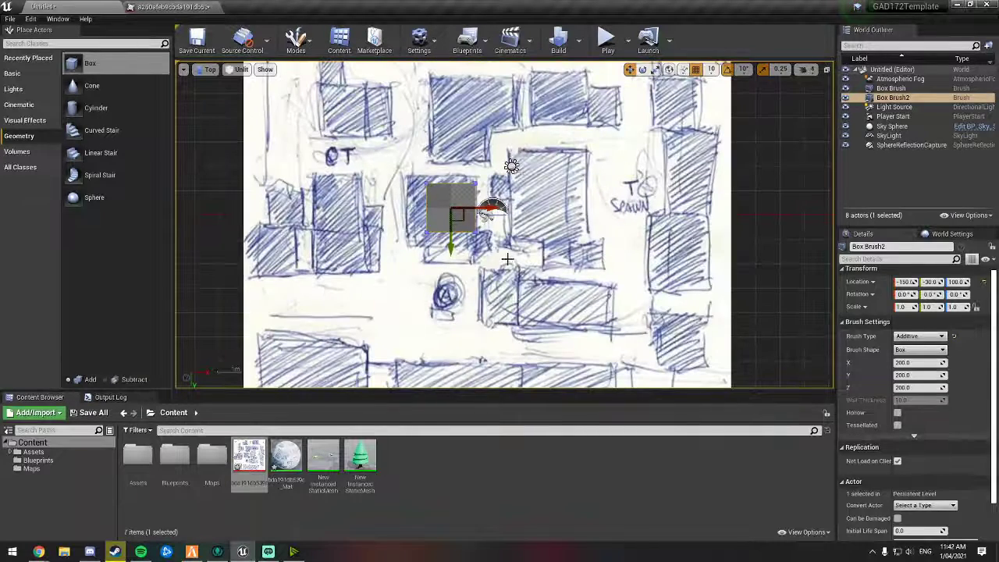
mouse_move(507, 258)
right_mouse_down()
mouse_move(540, 210)
mouse_move(515, 251)
right_mouse_up()
scroll(540, 209, "down", 2)
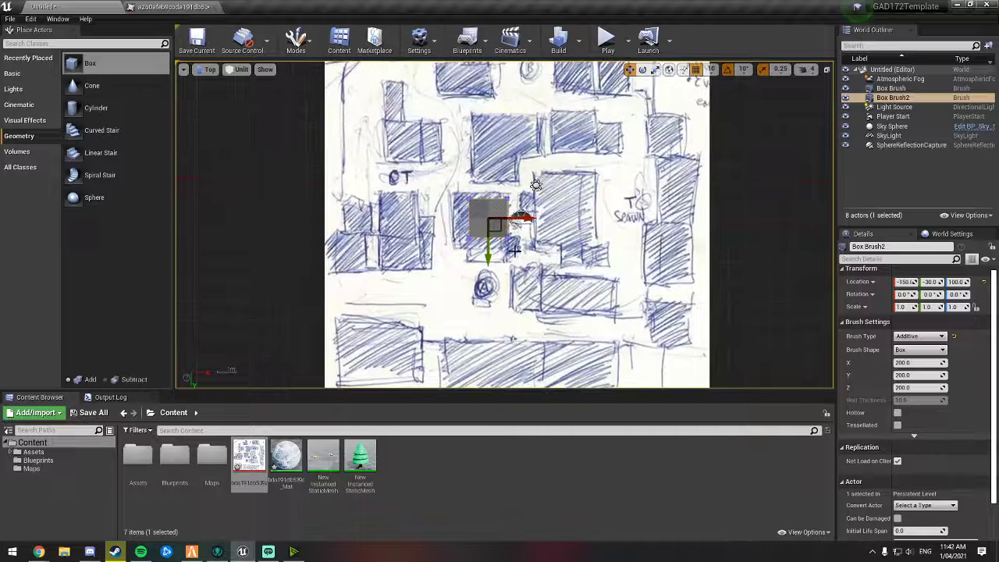
left_click_drag(500, 229, 491, 225)
mouse_move(927, 363)
left_mouse_down()
mouse_move(959, 363)
mouse_move(954, 376)
left_mouse_up()
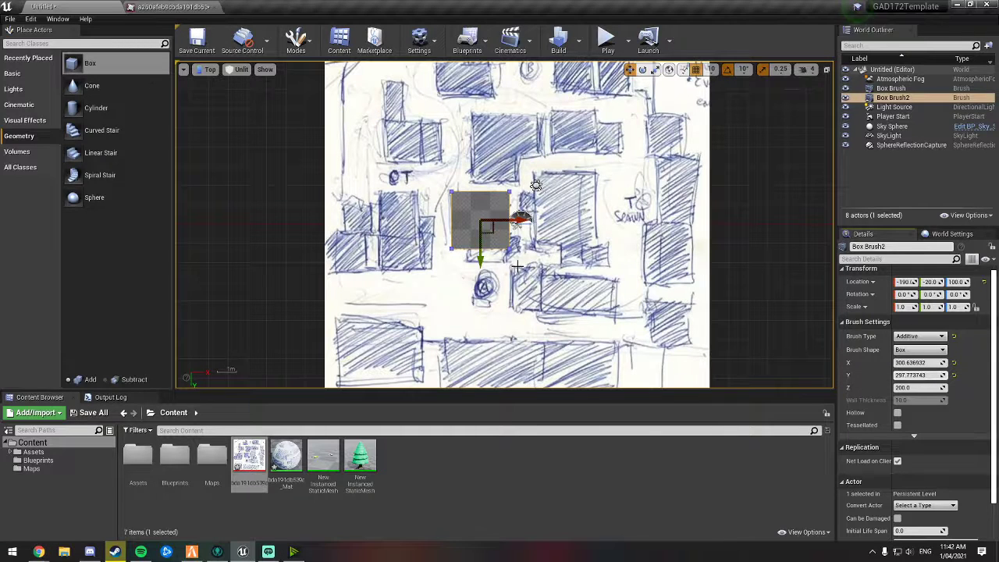
Step: Duplicate the box brush onto the neighbouring building to the right and stretch its Y size to about 396
mouse_move(497, 237)
left_mouse_down("alt")
mouse_move(585, 277)
mouse_move(593, 228)
mouse_move(577, 224)
left_mouse_up("alt")
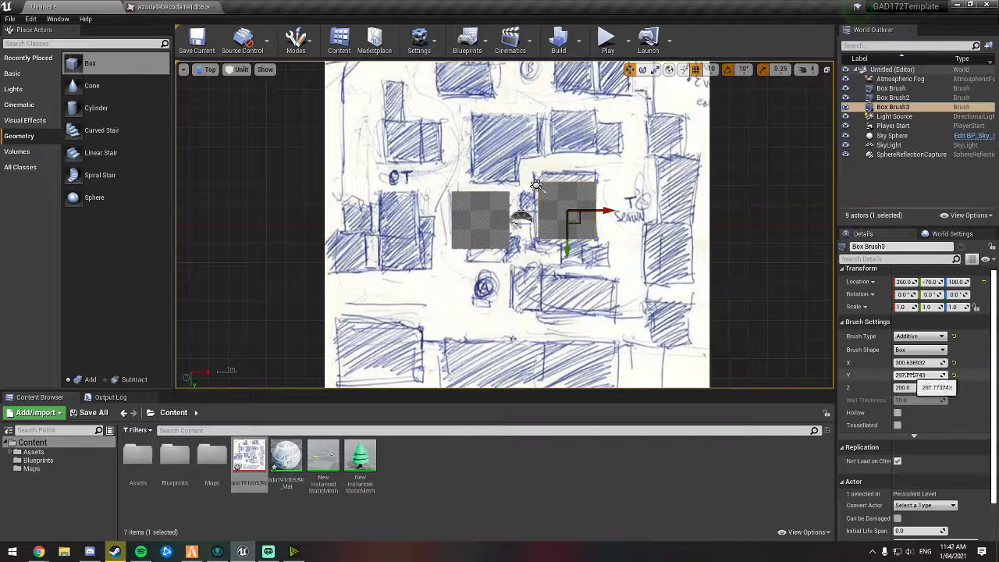
left_click_drag(911, 376, 932, 375)
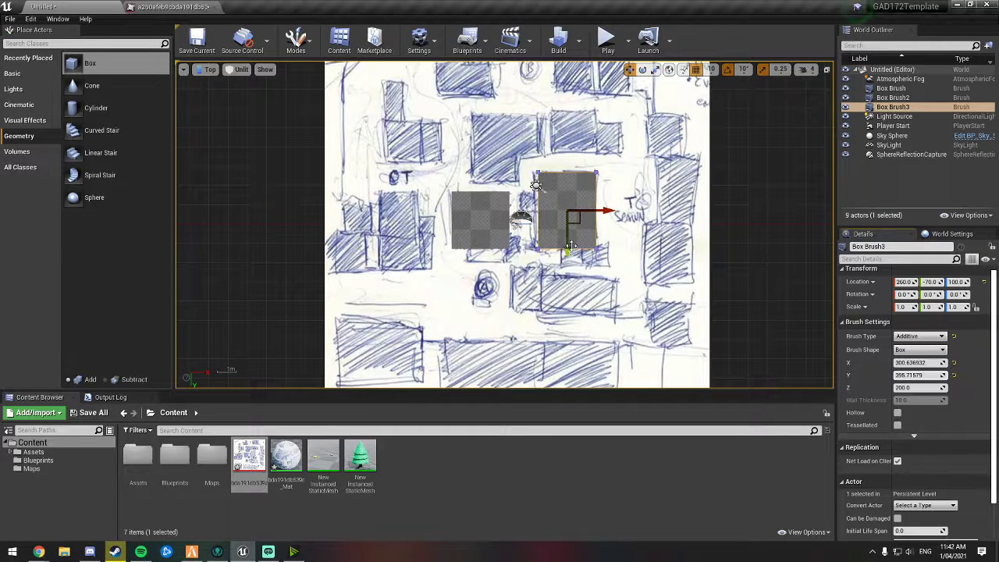
Step: Duplicate the brush, move the copy down over the lower building, and resize it to about 380 by 201
key("ctrl+w")
mouse_move(581, 225)
left_mouse_down()
mouse_move(593, 305)
mouse_move(563, 291)
mouse_move(620, 318)
mouse_move(589, 304)
left_mouse_up()
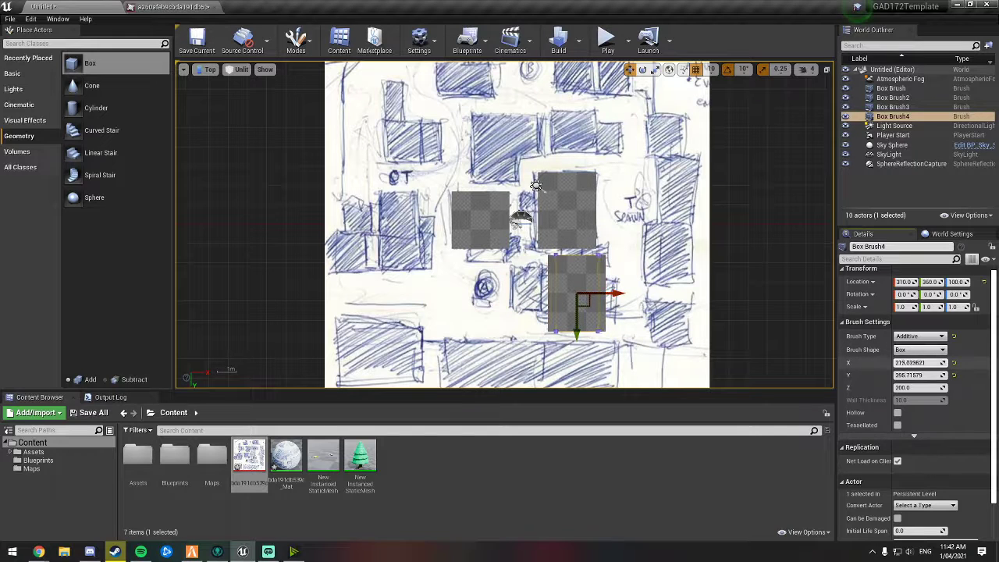
mouse_move(919, 376)
left_mouse_down()
mouse_move(905, 376)
mouse_move(948, 362)
left_mouse_up()
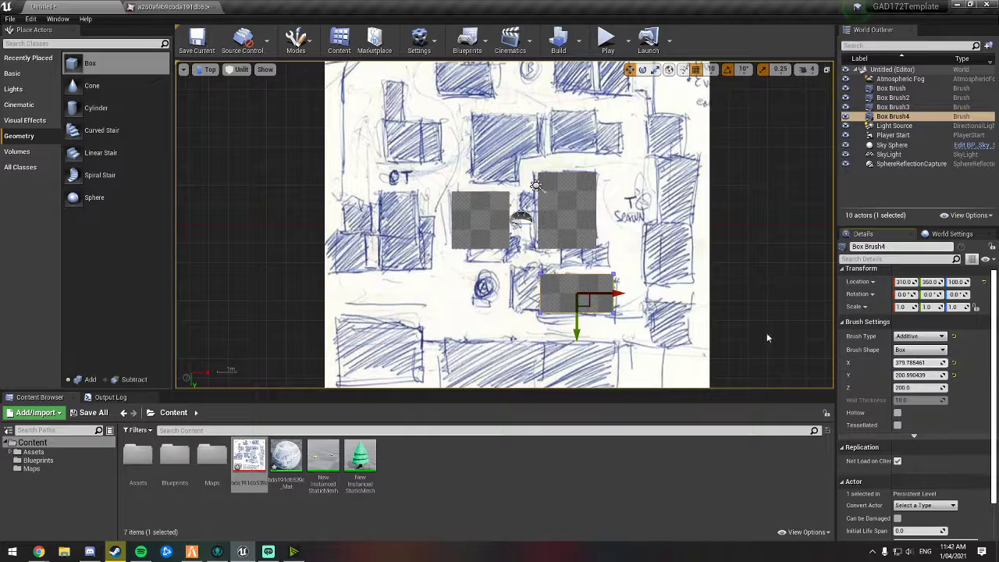
Step: Duplicate that brush to the left and resize the copy to about 177 by 242 to match the sketch
mouse_move(588, 304)
left_mouse_down()
mouse_move(537, 312)
mouse_move(540, 301)
left_mouse_up()
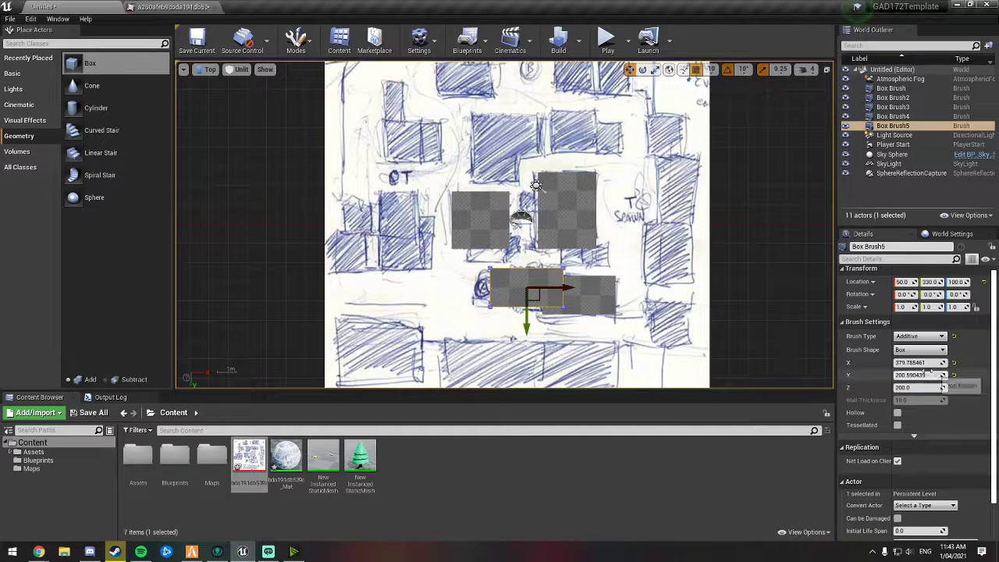
mouse_move(921, 363)
left_mouse_down()
mouse_move(896, 362)
mouse_move(935, 374)
left_mouse_up()
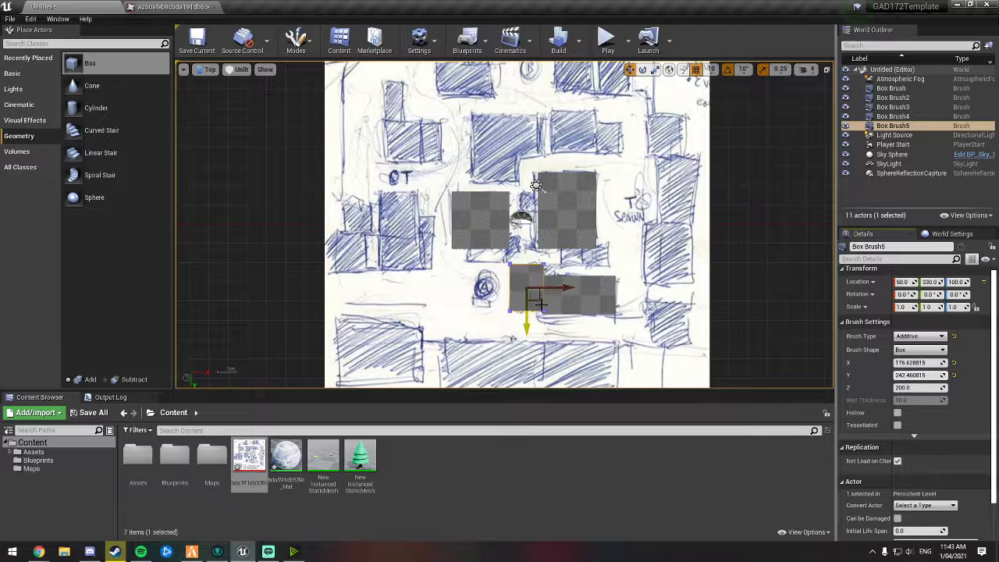
Step: Duplicate brushes onto the tall building at the right of the sketch, sizing them about 215 by 378
mouse_move(538, 301)
left_mouse_down("alt")
mouse_move(676, 275)
mouse_move(678, 257)
mouse_move(676, 269)
left_mouse_up("alt")
mouse_move(919, 362)
left_mouse_down()
mouse_move(940, 362)
mouse_move(937, 374)
left_mouse_up()
left_click_drag(681, 267, 689, 204, "alt")
mouse_move(919, 362)
left_mouse_down()
mouse_move(922, 375)
mouse_move(910, 363)
left_mouse_up()
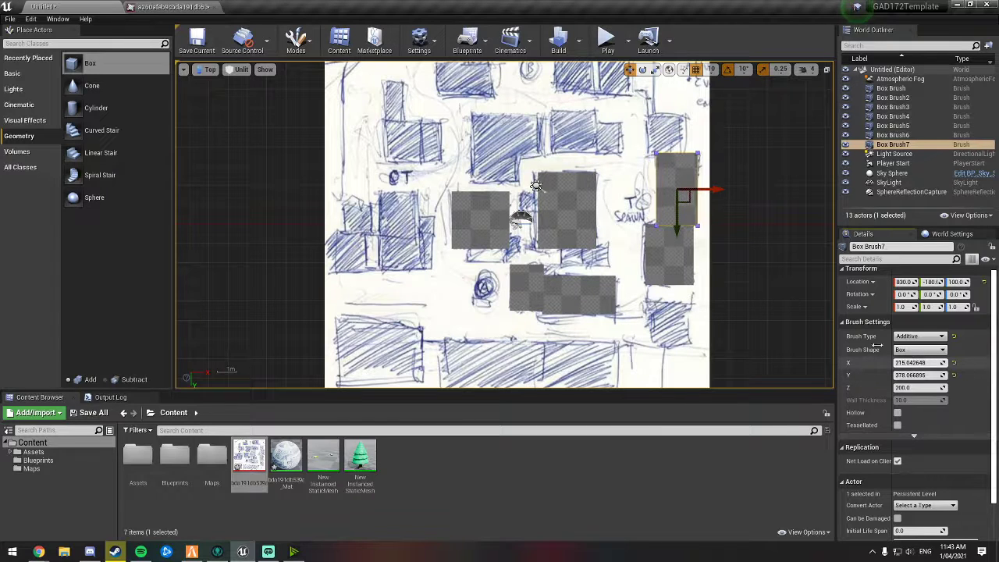
Step: Duplicate a brush upward onto the top-right building, resize it to about 166 by 183, and nudge it into place
left_click_drag(688, 204, 676, 144, "alt")
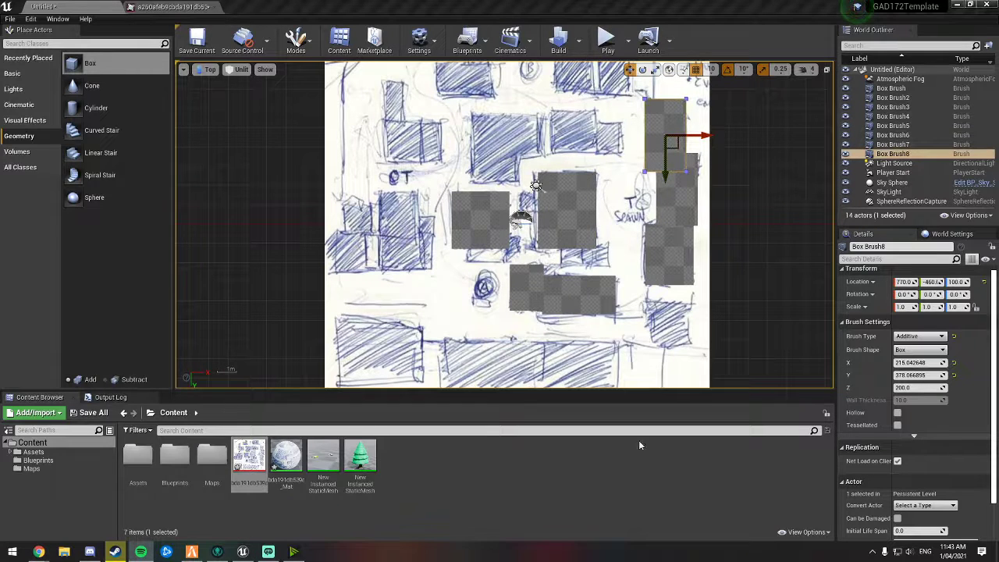
left_click_drag(917, 363, 905, 375)
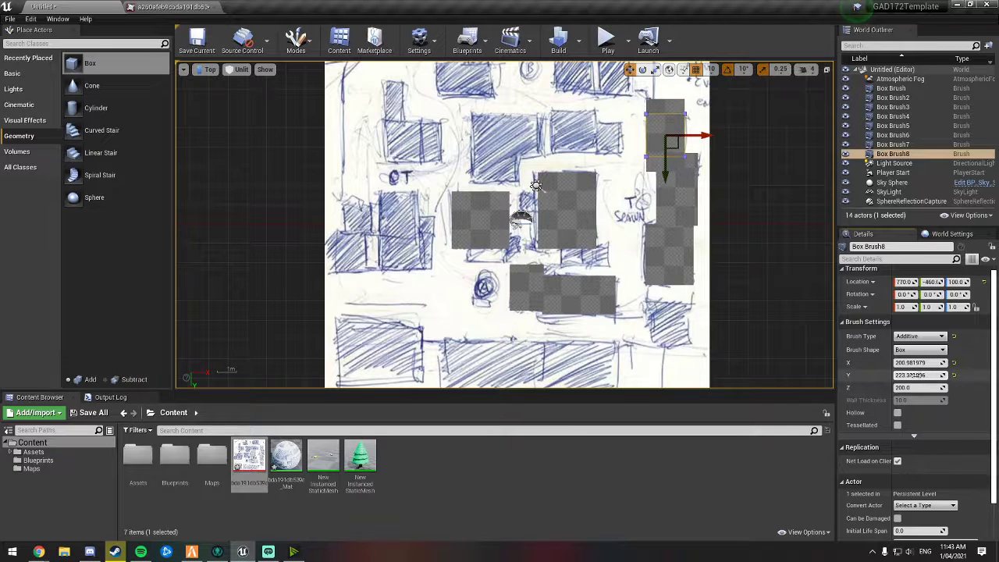
mouse_move(678, 147)
left_mouse_down()
mouse_move(670, 134)
mouse_move(707, 140)
mouse_move(672, 151)
left_mouse_up()
left_click_drag(934, 374, 919, 375)
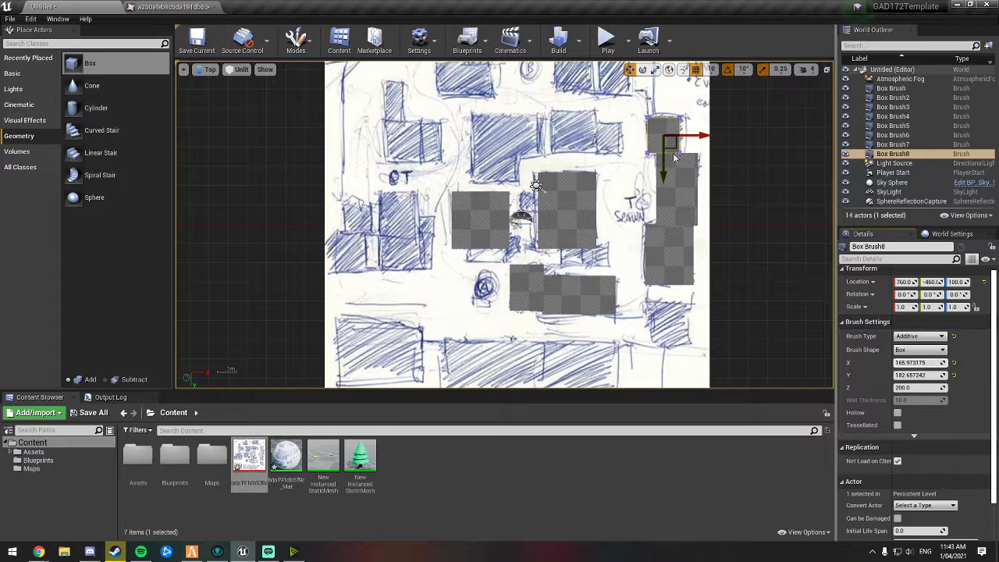
left_click_drag(674, 149, 678, 147)
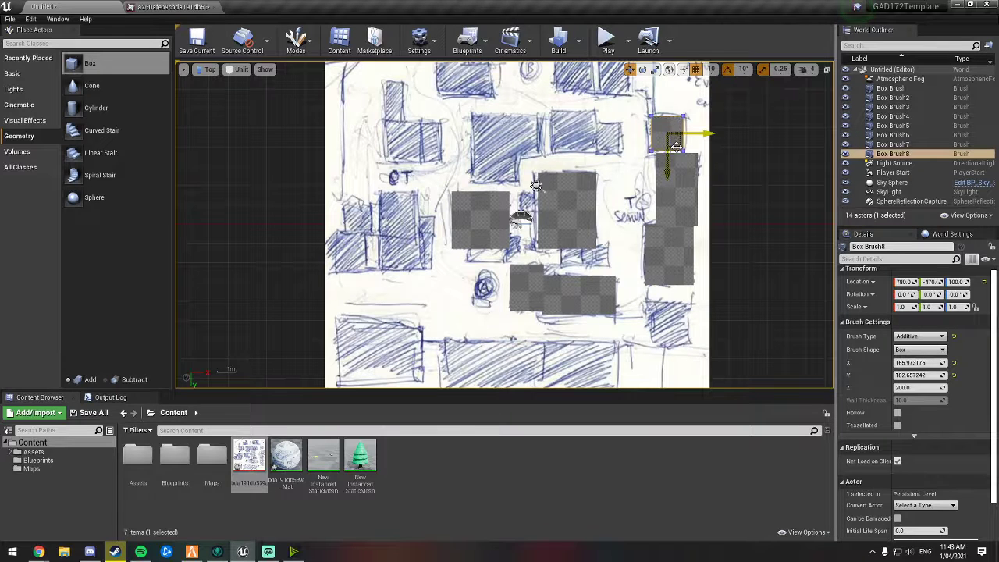
Step: Duplicate the brush, move it to the upper-middle building, and resize it to about 229 by 219
key("ctrl+w")
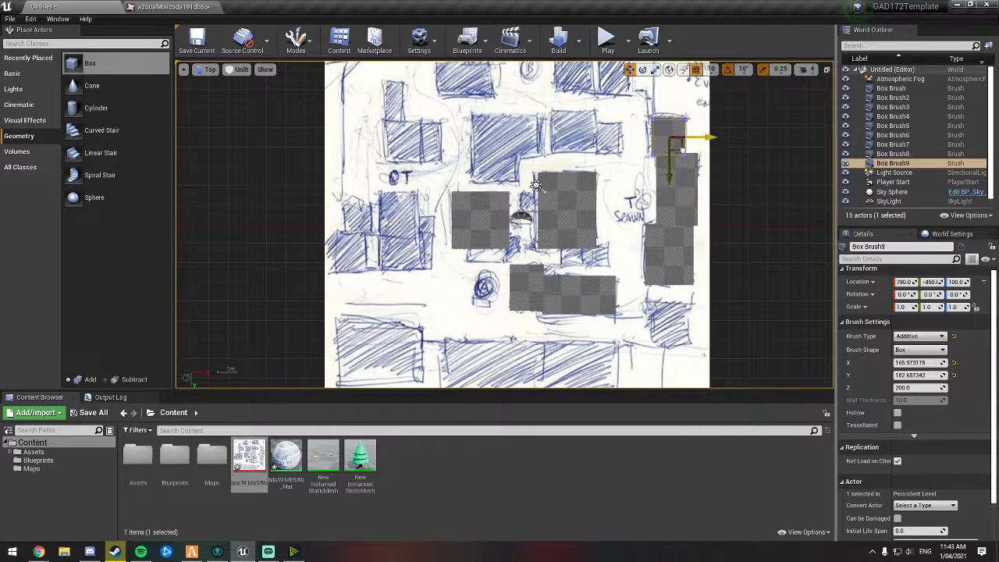
left_click_drag(683, 150, 579, 138)
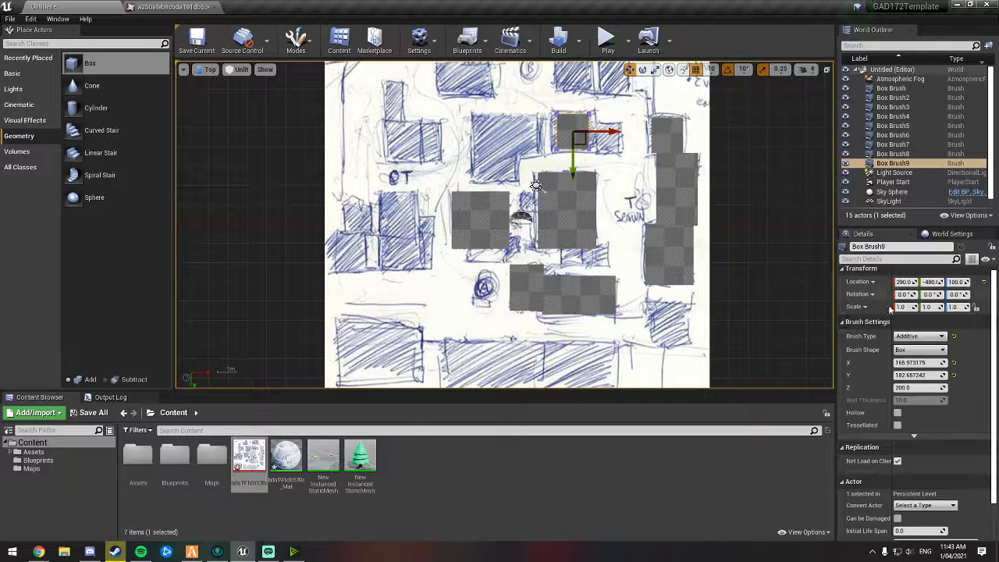
left_click_drag(921, 363, 933, 376)
Step: Duplicate the brush, move the copy right beside it, and resize it to about 143 by 149
key("ctrl+w")
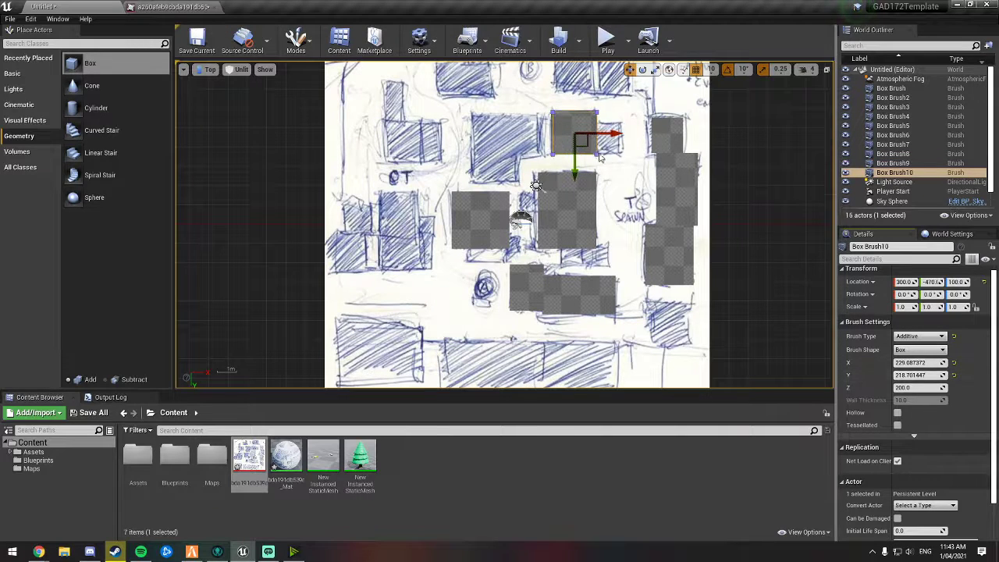
left_click_drag(587, 143, 618, 146)
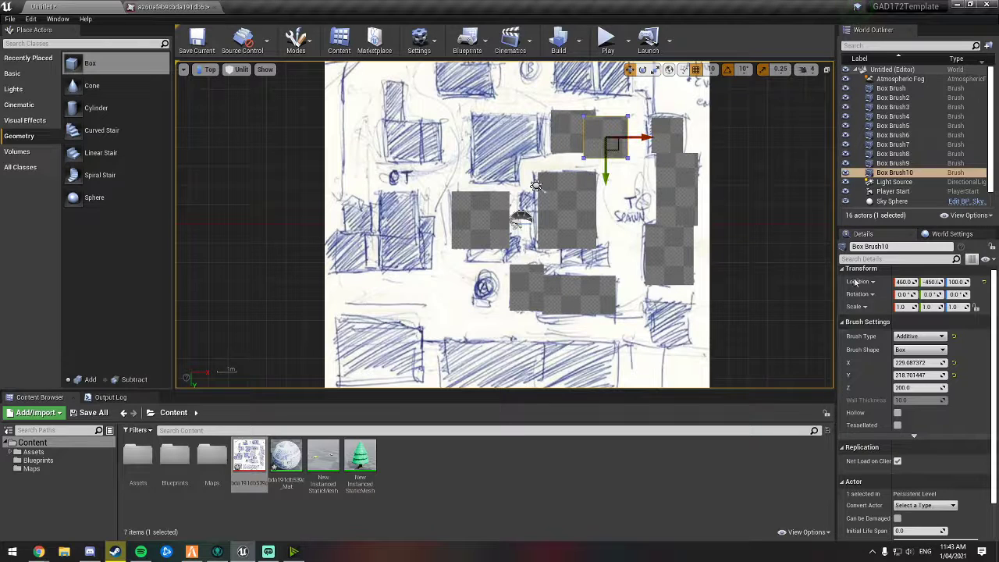
mouse_move(919, 363)
left_mouse_down()
mouse_move(887, 363)
mouse_move(920, 381)
left_mouse_up()
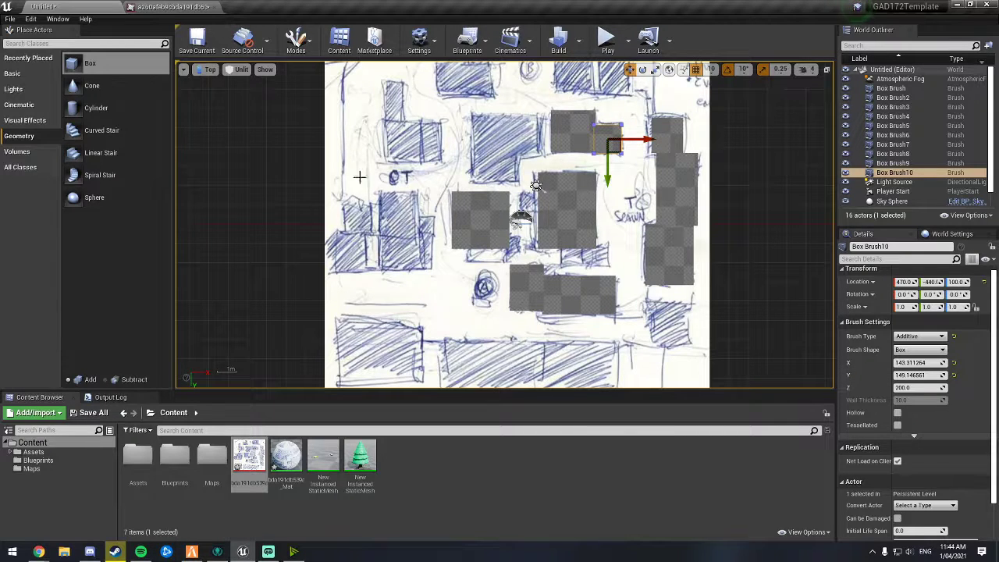
Step: Switch back to Perspective view and look over the placed box brushes from different angles
left_click(210, 70)
left_click(227, 83)
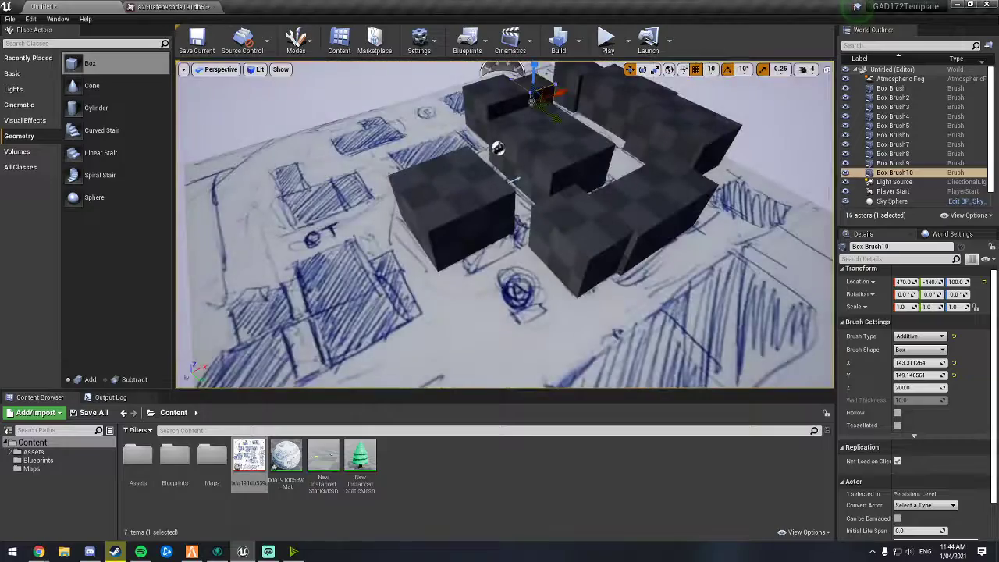
left_click_drag(504, 225, 593, 181, "alt")
key("w")
mouse_move(380, 255)
right_mouse_down()
mouse_move(292, 270)
mouse_move(359, 285)
mouse_move(382, 246)
mouse_move(300, 246)
mouse_move(359, 253)
mouse_move(406, 222)
mouse_move(344, 230)
mouse_move(484, 238)
mouse_move(402, 238)
mouse_move(363, 273)
mouse_move(445, 254)
mouse_move(332, 274)
right_mouse_up()
key("w")
key("w")
key("w")
key("s")
key("s")
key("w")
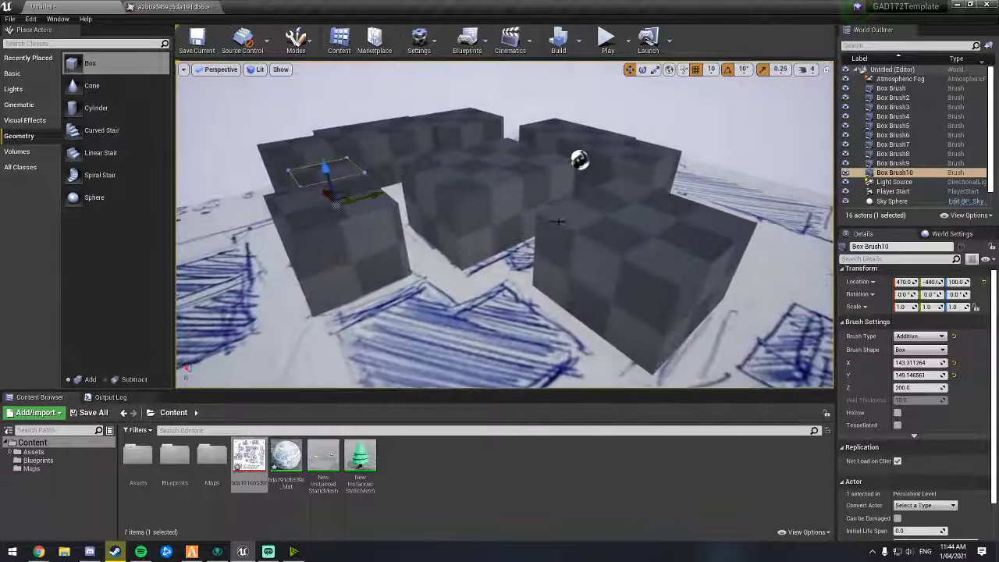
Step: Select the upper-middle box brush and switch to Brush Editing mode to select its faces
left_click(481, 166)
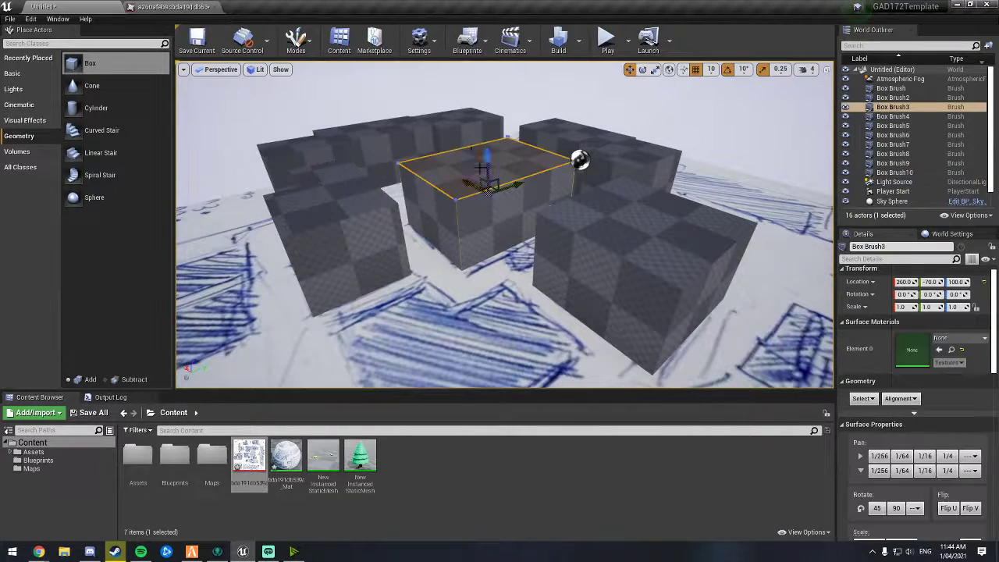
right_click_drag(463, 135, 460, 136)
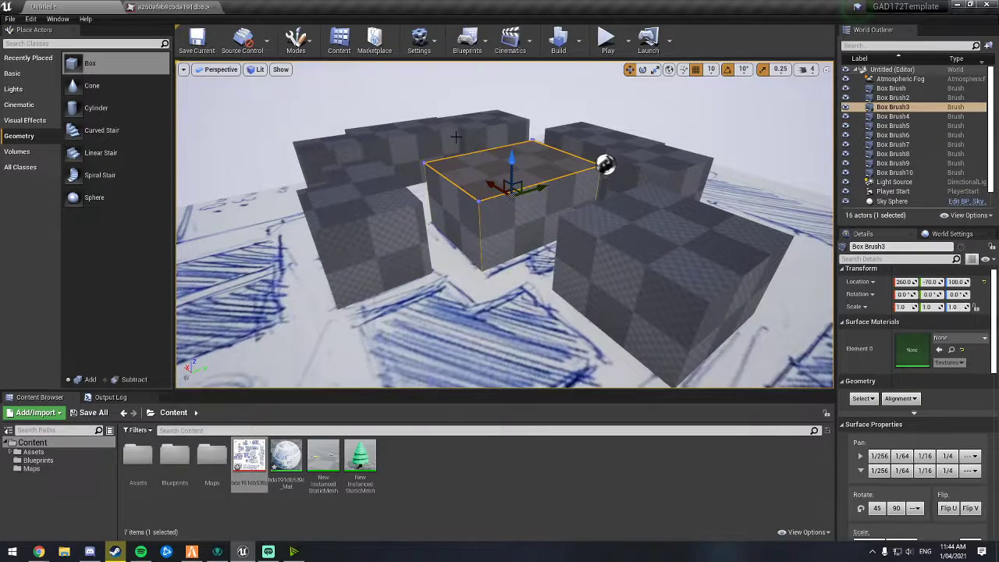
mouse_move(456, 137)
right_mouse_down()
mouse_move(484, 180)
mouse_move(460, 206)
mouse_move(476, 195)
mouse_move(492, 144)
mouse_move(462, 138)
right_mouse_up()
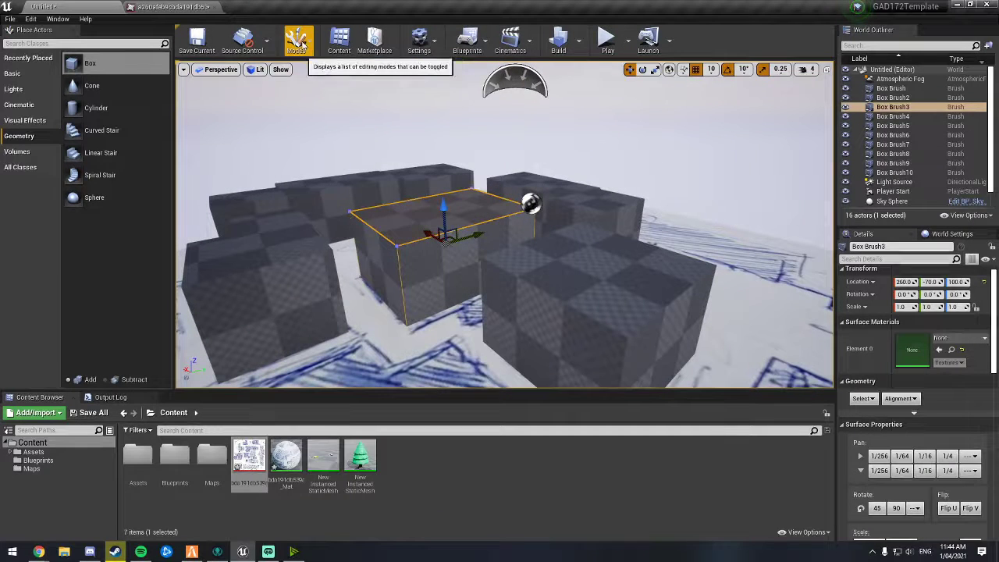
left_click(300, 43)
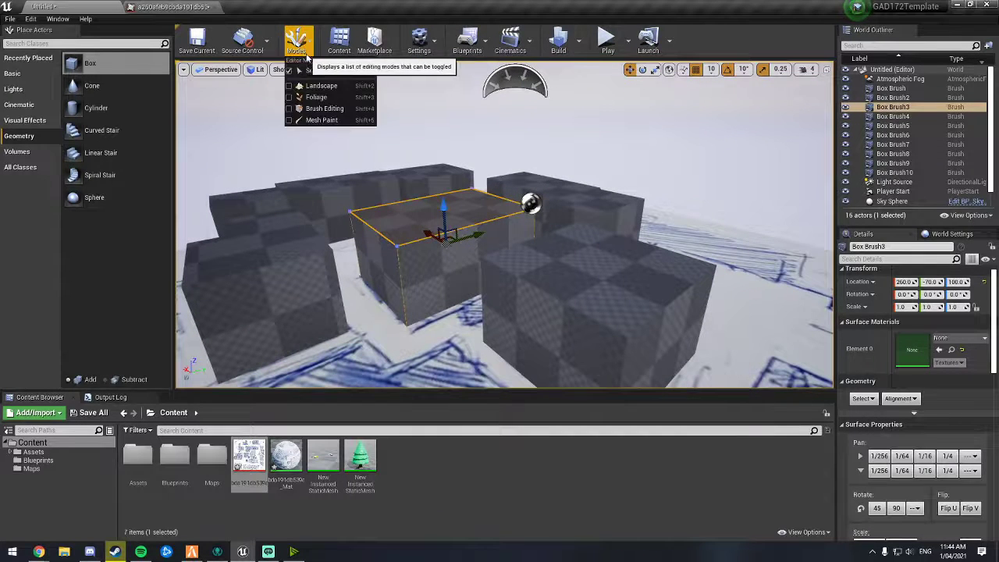
left_click(290, 111)
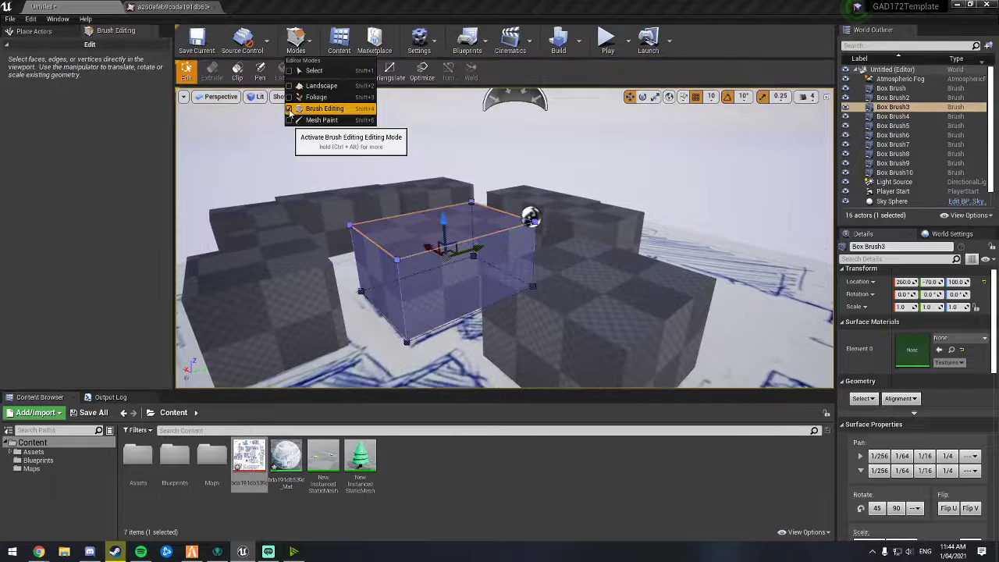
left_click(414, 232)
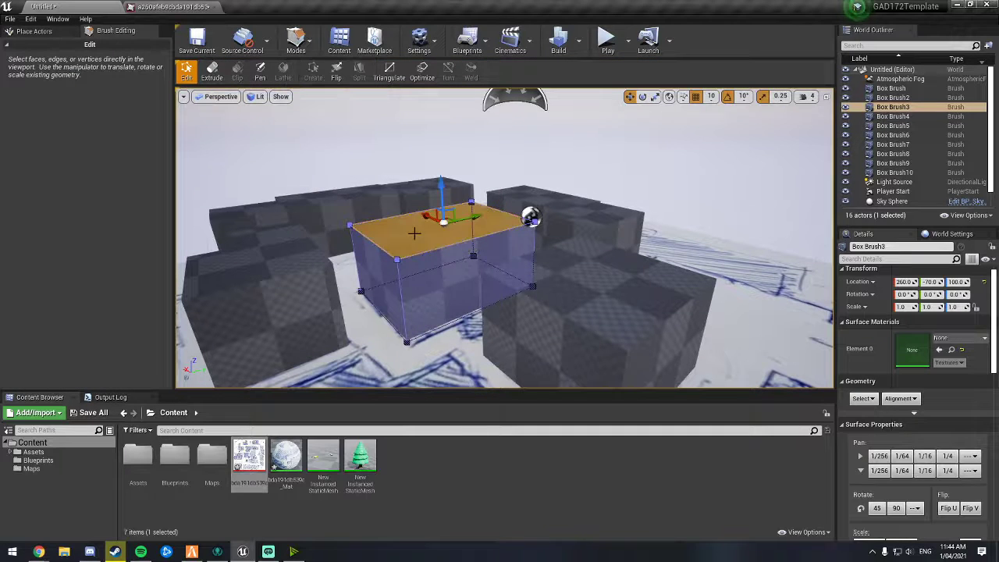
left_click(422, 274)
left_click(397, 244)
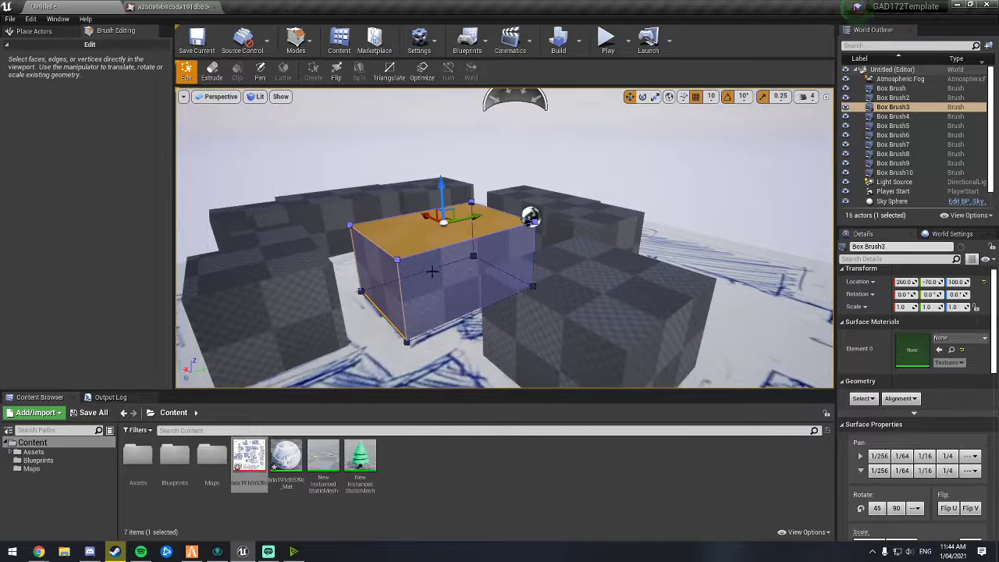
left_click(398, 260)
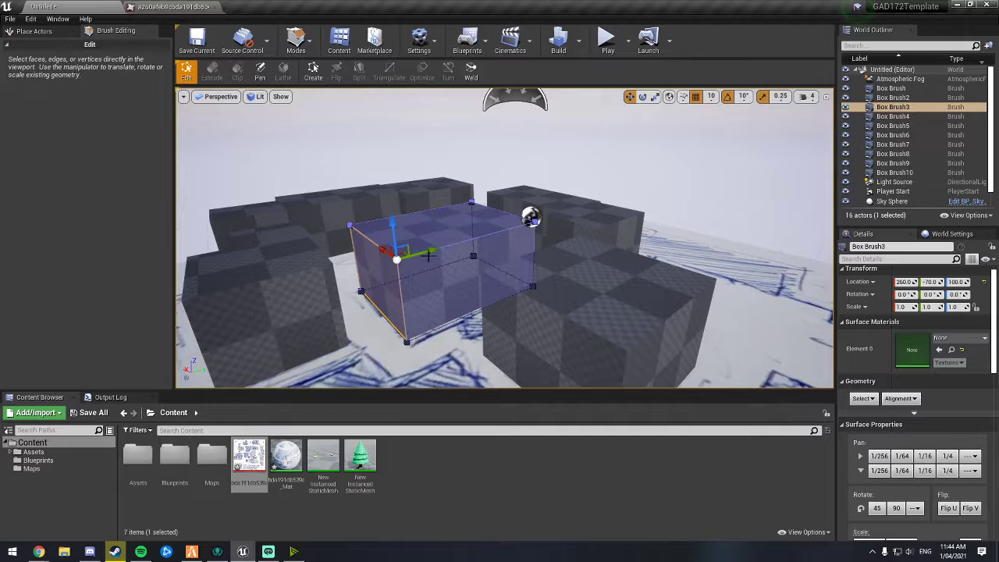
left_click(464, 244)
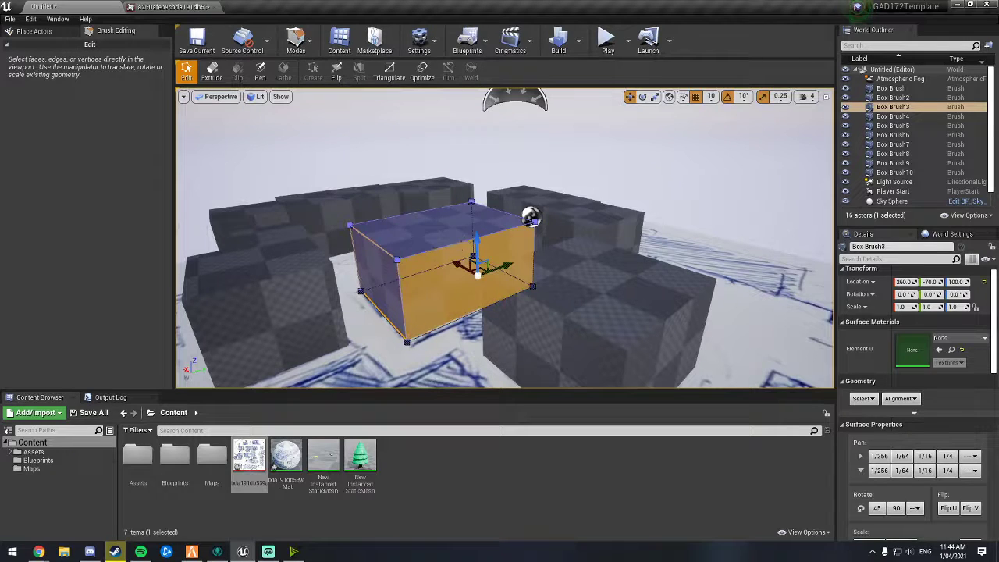
left_click(430, 249)
left_click(430, 249)
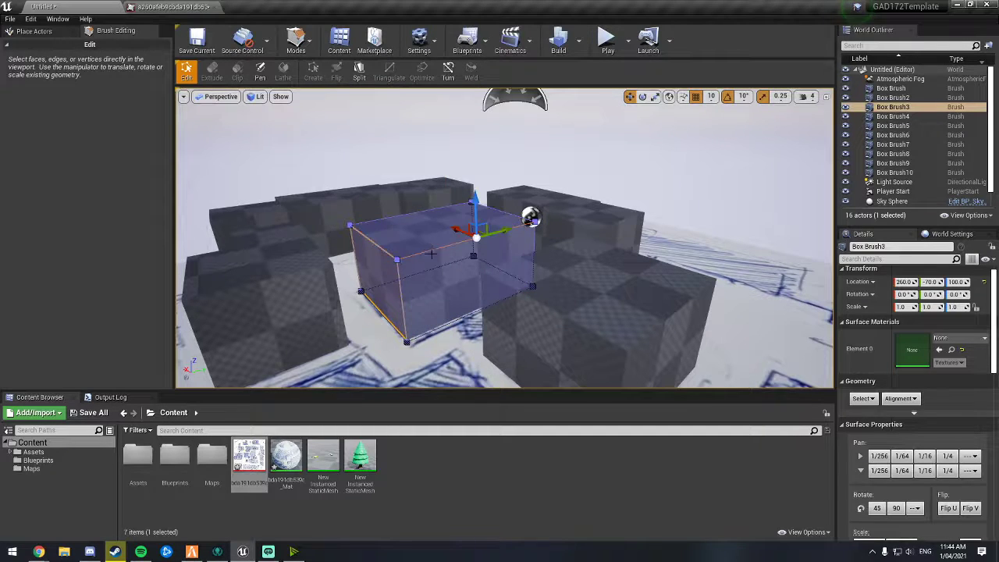
Step: Raise the brush's top face to make the upper-middle building taller
right_click_drag(430, 258, 499, 212)
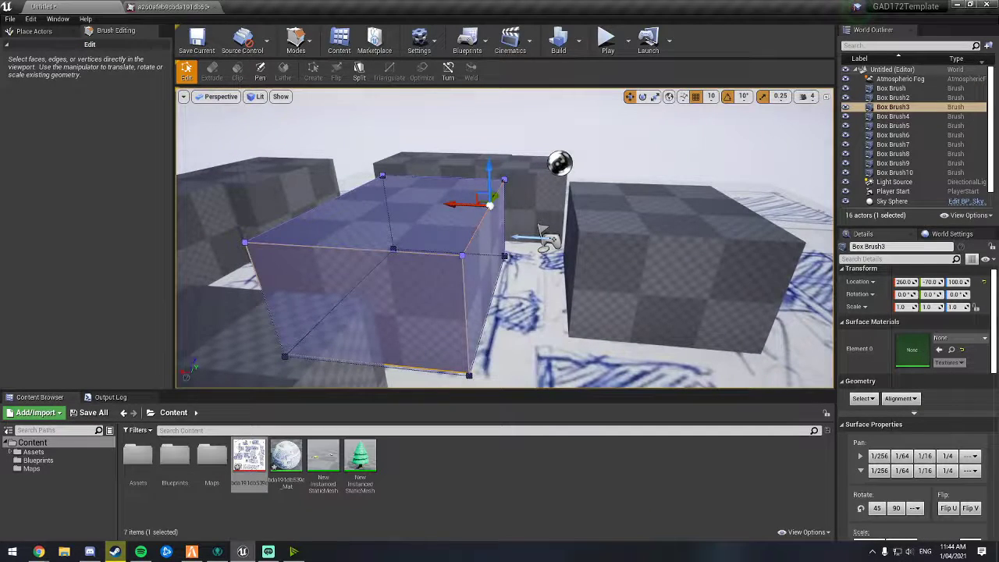
left_click(479, 224)
left_click(479, 224)
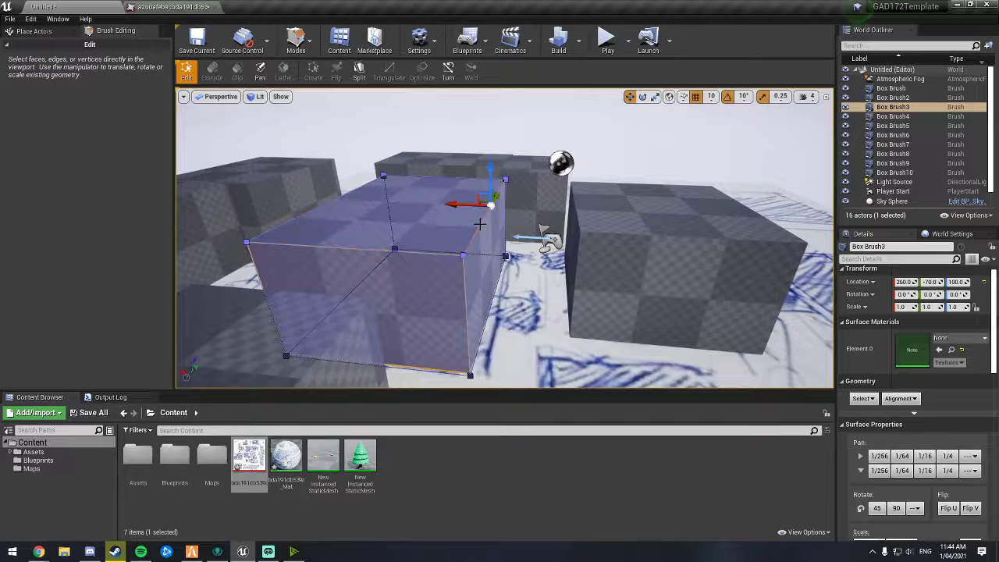
left_click_drag(474, 195, 423, 223)
right_click_drag(492, 232, 422, 230)
right_click_drag(519, 261, 399, 242)
key("ctrl+z")
left_click(442, 234)
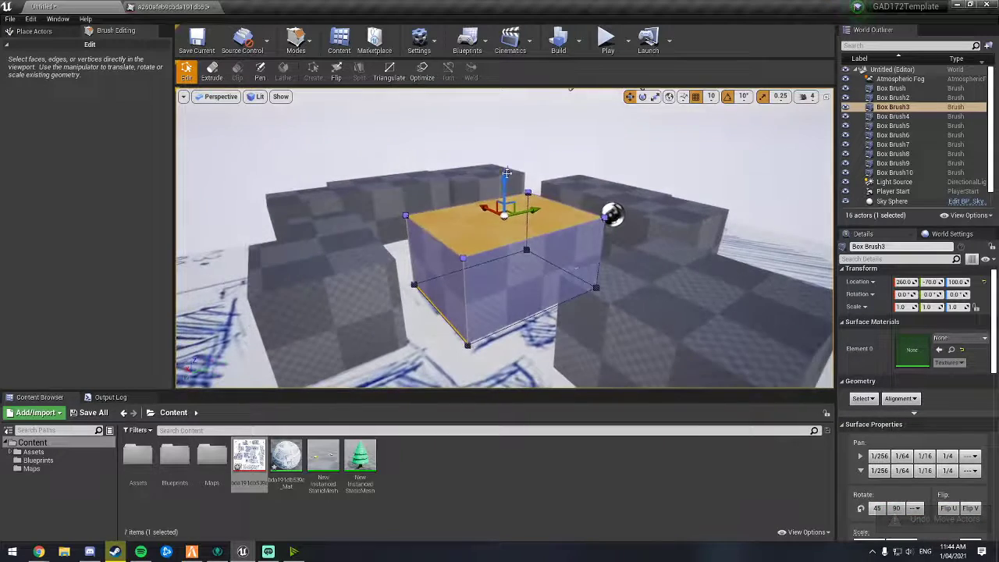
left_click_drag(506, 177, 505, 137)
right_click_drag(497, 246, 547, 250)
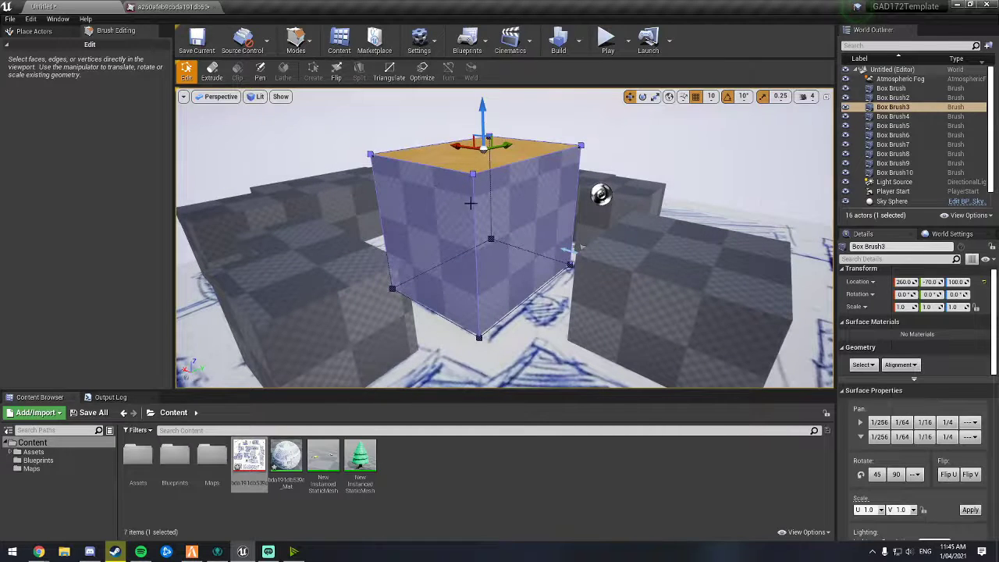
Step: Return to Select mode, reselect the raised brush and inspect it from several angles
scroll(913, 390, "down", 5)
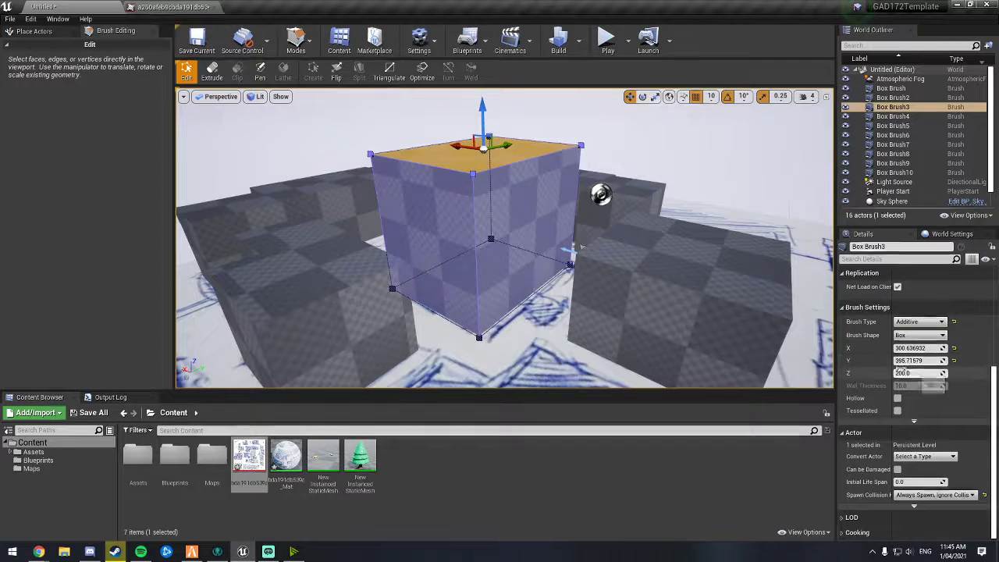
mouse_move(483, 113)
left_mouse_down()
mouse_move(484, 149)
mouse_move(484, 99)
mouse_move(501, 203)
left_mouse_up()
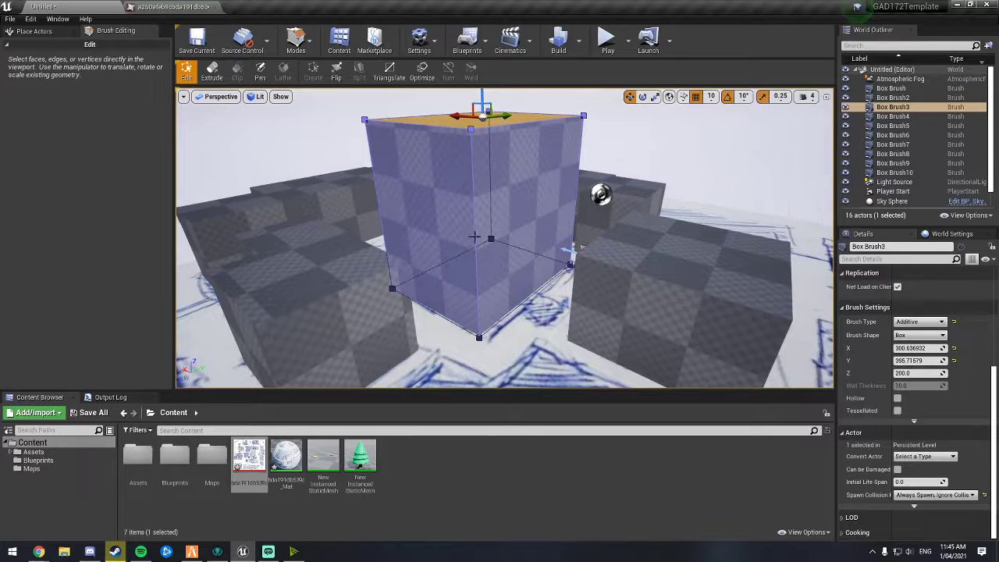
left_click(295, 43)
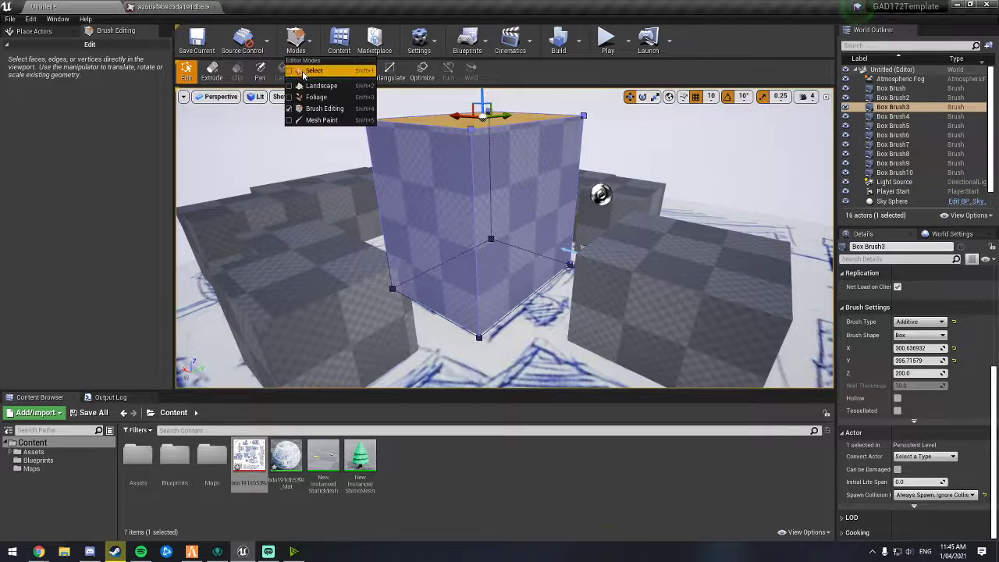
left_click(303, 76)
left_click(655, 259)
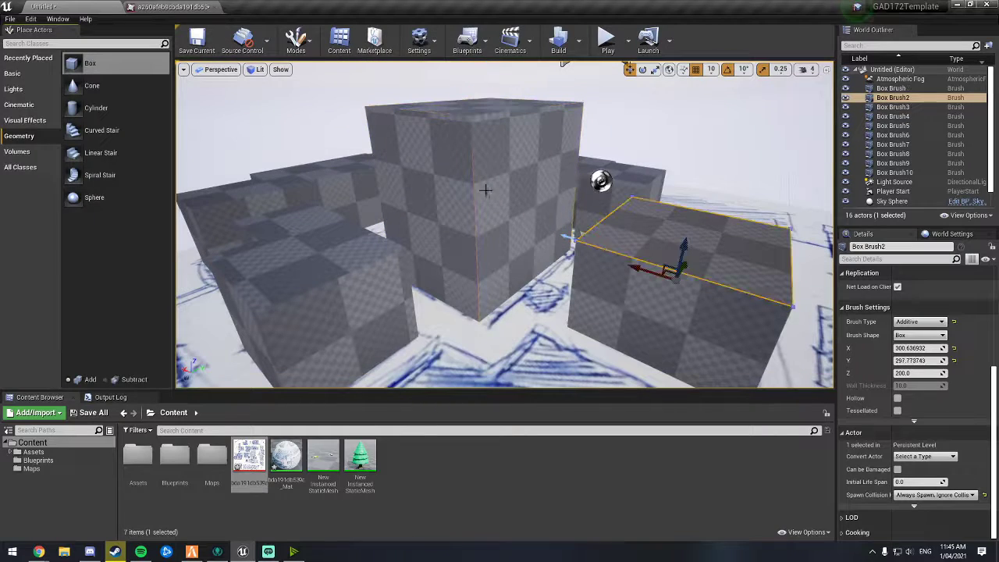
left_click(486, 191)
mouse_move(486, 192)
right_mouse_down()
mouse_move(496, 234)
mouse_move(466, 205)
mouse_move(482, 209)
mouse_move(525, 182)
mouse_move(498, 216)
right_mouse_up()
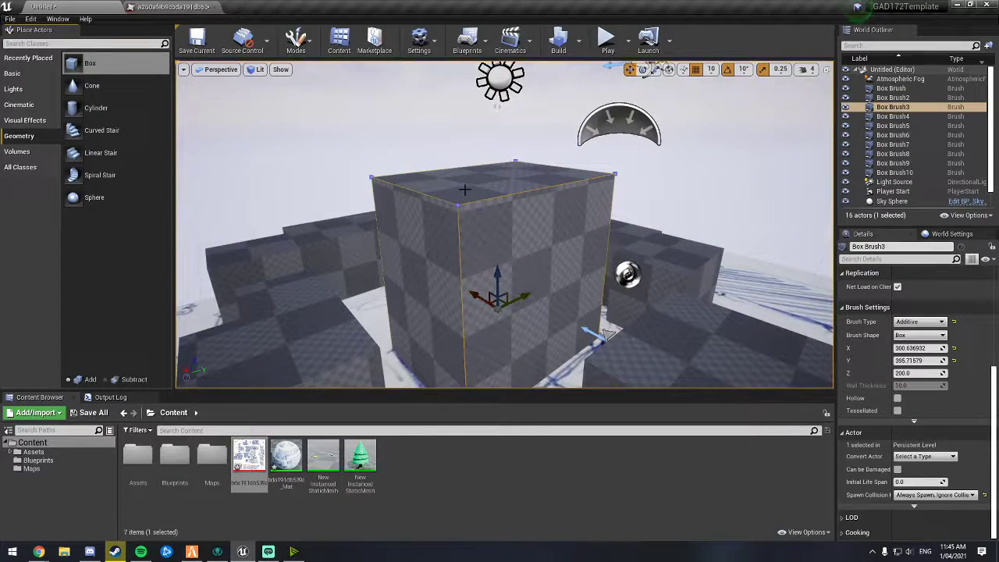
mouse_move(538, 293)
right_mouse_down()
mouse_move(530, 306)
mouse_move(549, 314)
mouse_move(590, 310)
right_mouse_up()
right_click_drag(485, 139, 461, 132)
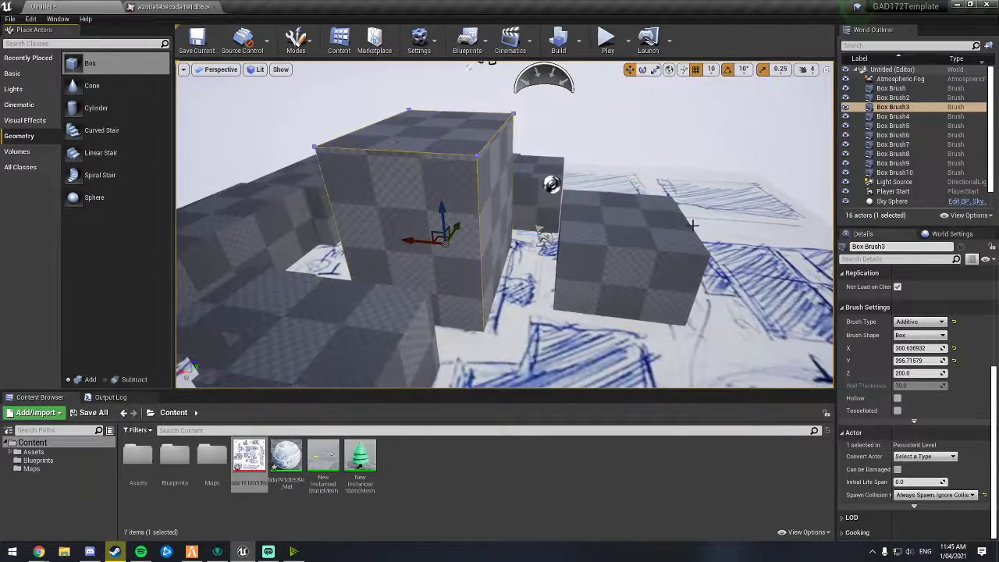
mouse_move(647, 235)
right_mouse_down()
mouse_move(653, 257)
mouse_move(630, 259)
mouse_move(750, 221)
right_mouse_up()
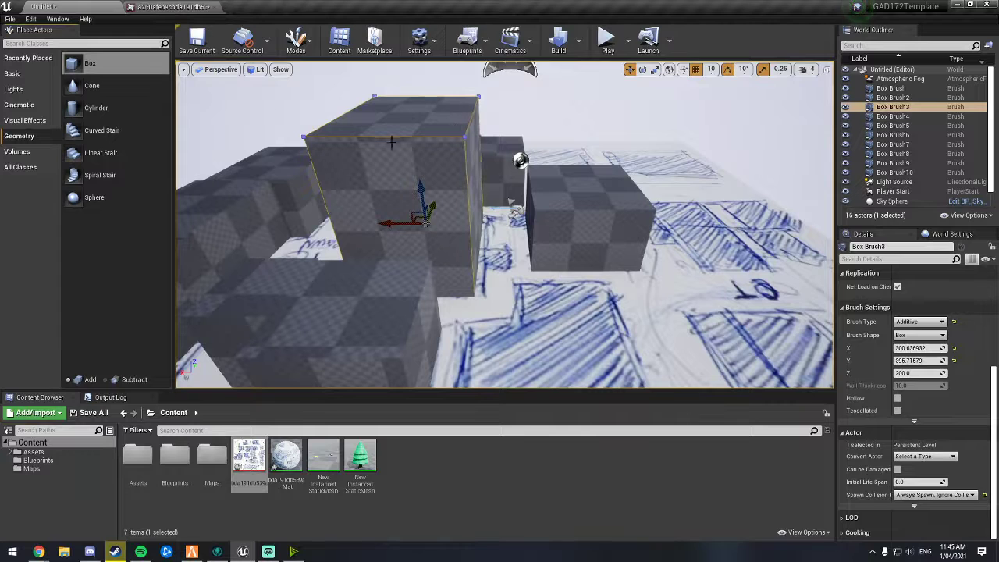
right_click_drag(422, 179, 452, 160)
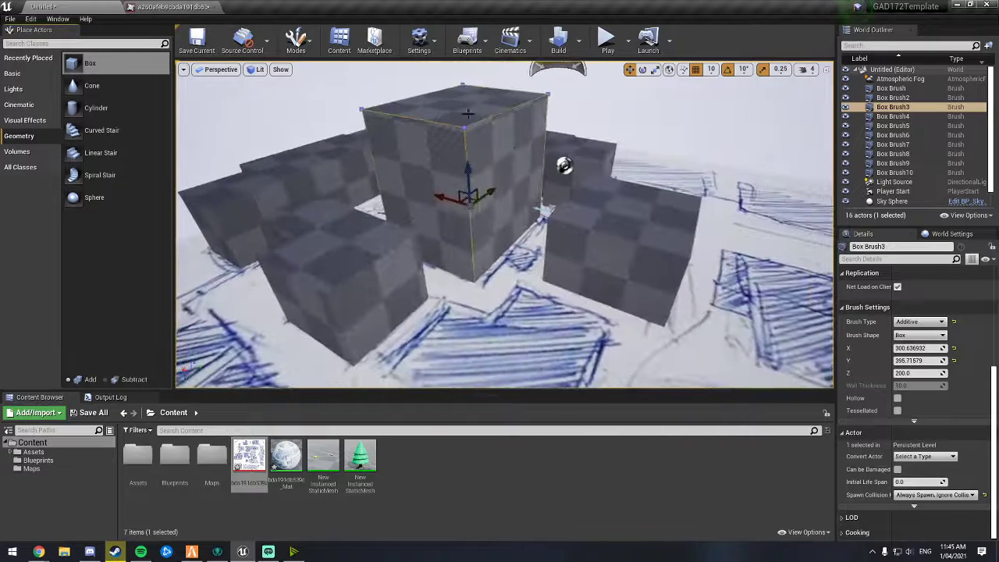
Step: Extrude the brush's top face upward with the Extrude tool in Brush Editing mode
left_click(297, 43)
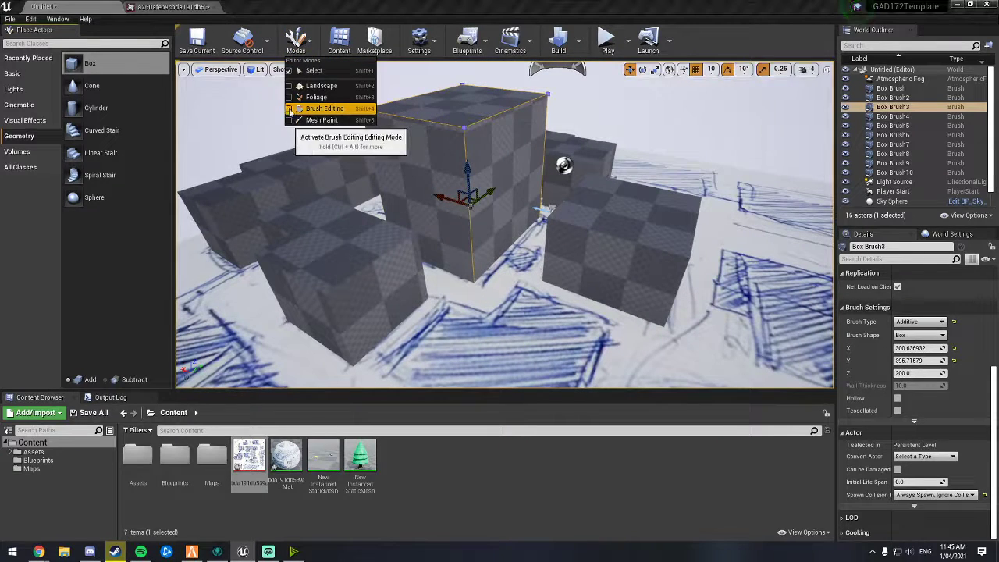
left_click(322, 108)
left_click(463, 121)
mouse_move(462, 120)
right_mouse_down()
mouse_move(471, 107)
mouse_move(485, 115)
mouse_move(477, 97)
mouse_move(486, 148)
mouse_move(475, 144)
right_mouse_up()
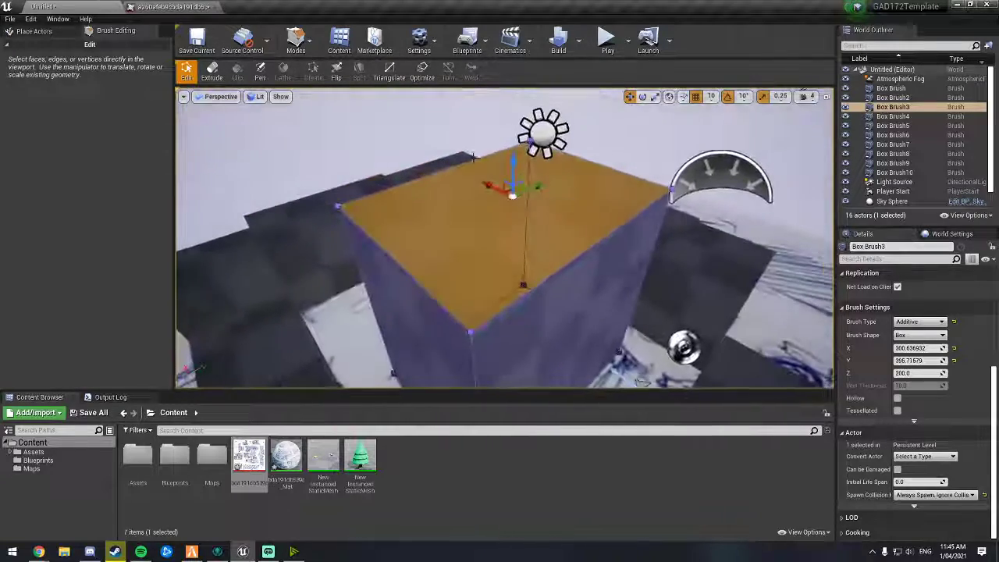
left_click(211, 74)
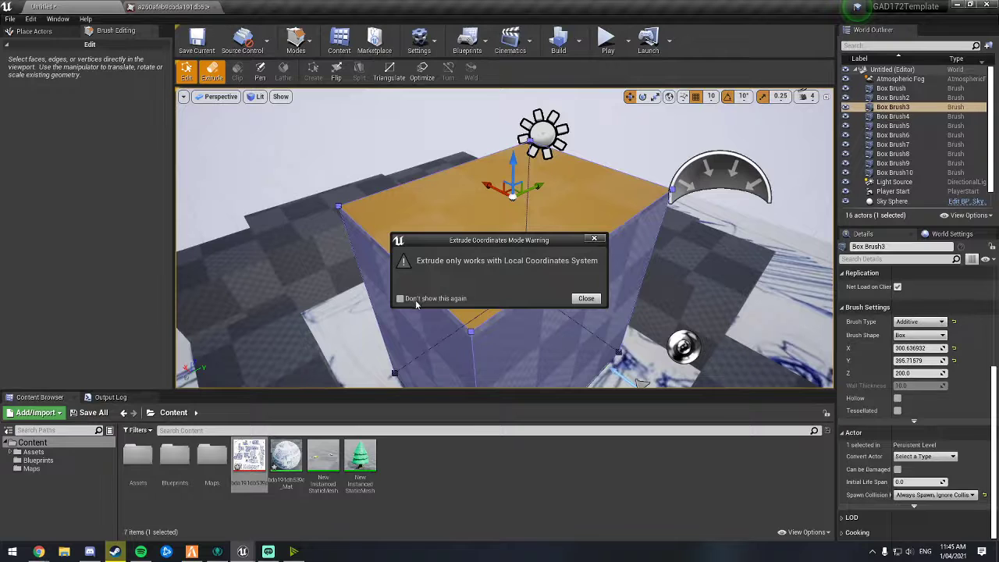
left_click(579, 302)
key("a")
right_click_drag(548, 269, 663, 242)
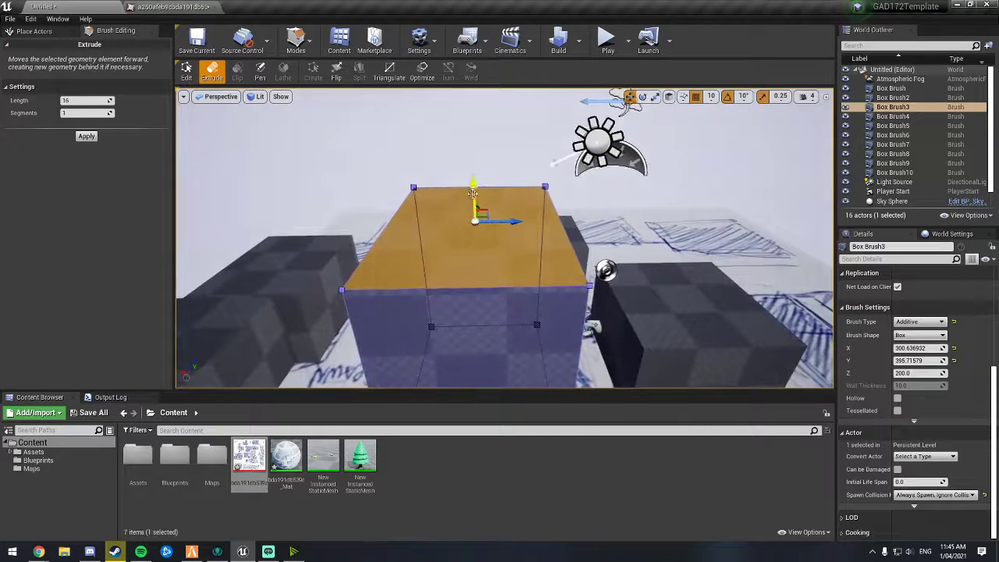
left_click_drag(475, 187, 470, 136)
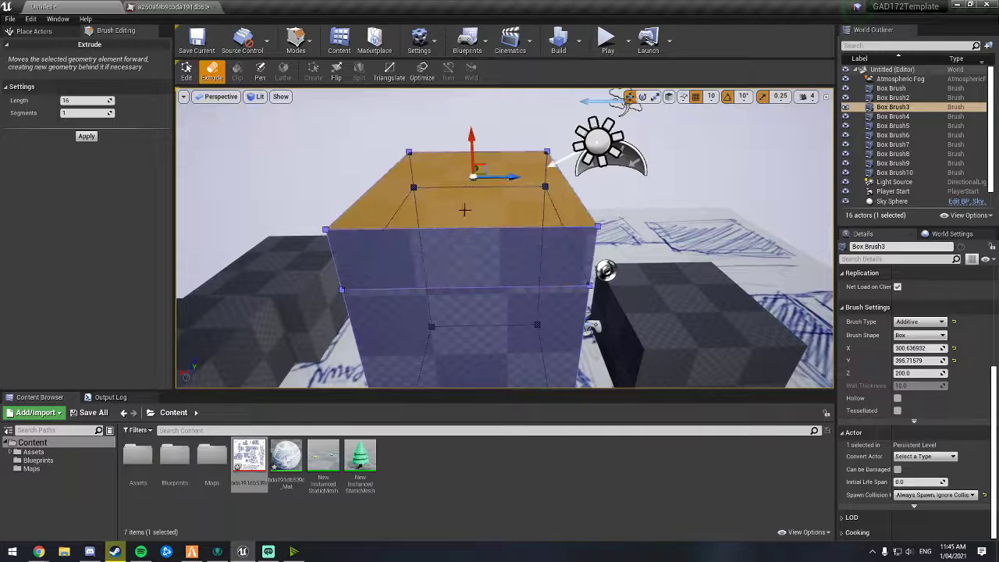
Step: Select a side face of the new top segment and extrude it sideways into an overhang
key("d")
right_click_drag(464, 210, 343, 212)
right_click_drag(703, 195, 610, 191)
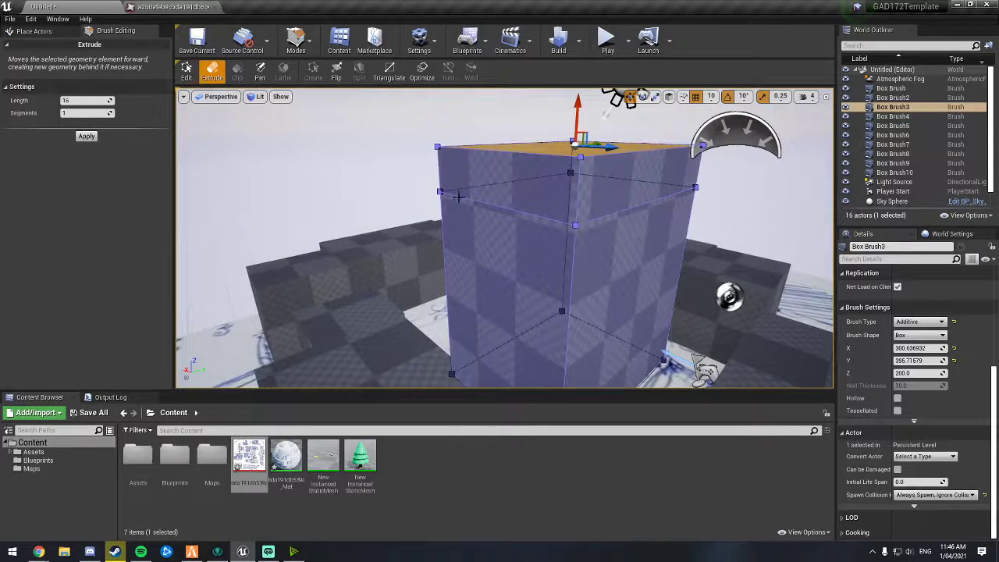
right_click_drag(563, 235, 647, 233)
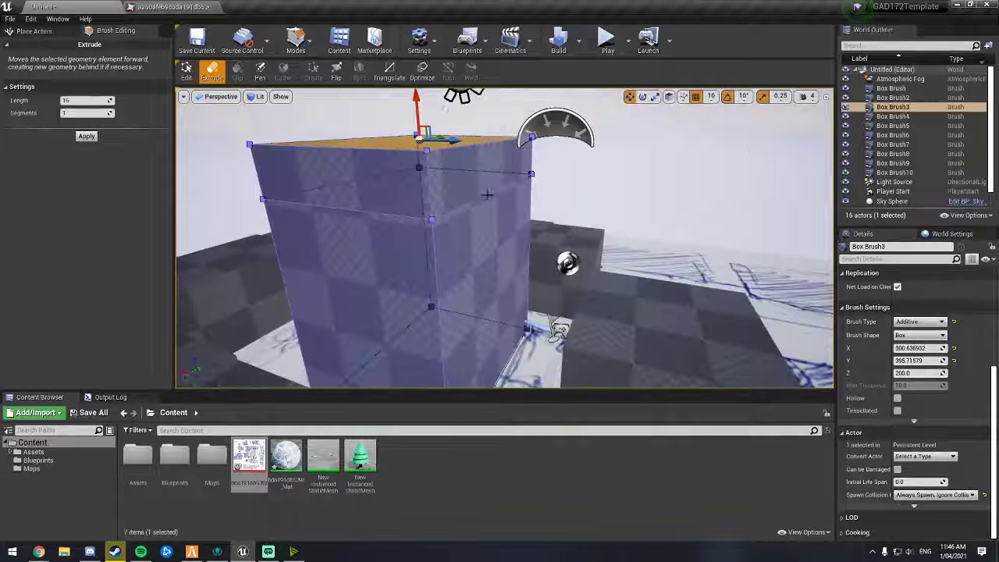
left_click(467, 186)
right_click_drag(471, 231, 543, 224)
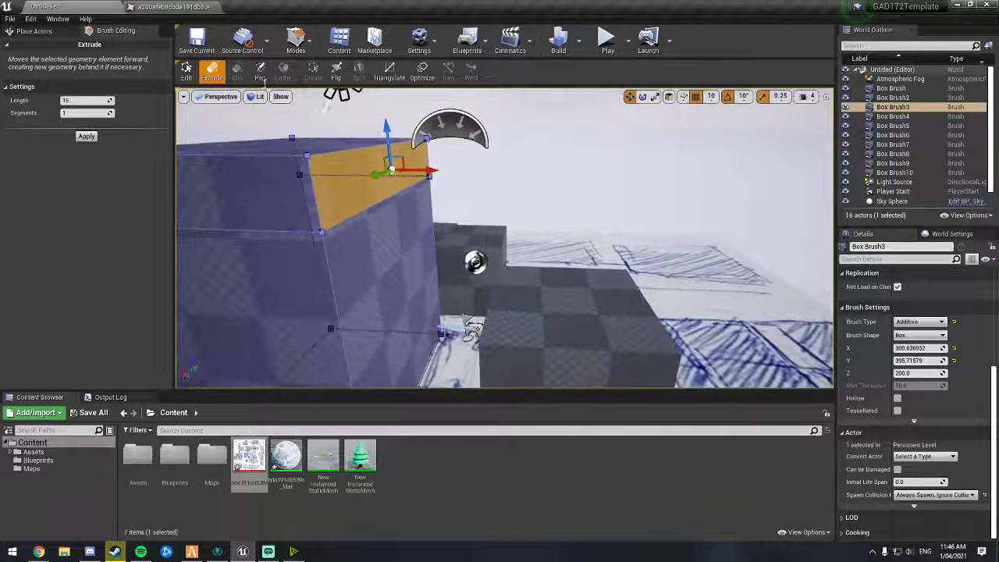
left_click_drag(428, 170, 665, 176)
mouse_move(666, 177)
right_mouse_down()
mouse_move(714, 249)
mouse_move(708, 269)
mouse_move(663, 167)
mouse_move(679, 175)
right_mouse_up()
Step: Extrude the opposite side face of the top segment outward to widen the overhanging slab
right_click_drag(515, 225, 470, 250)
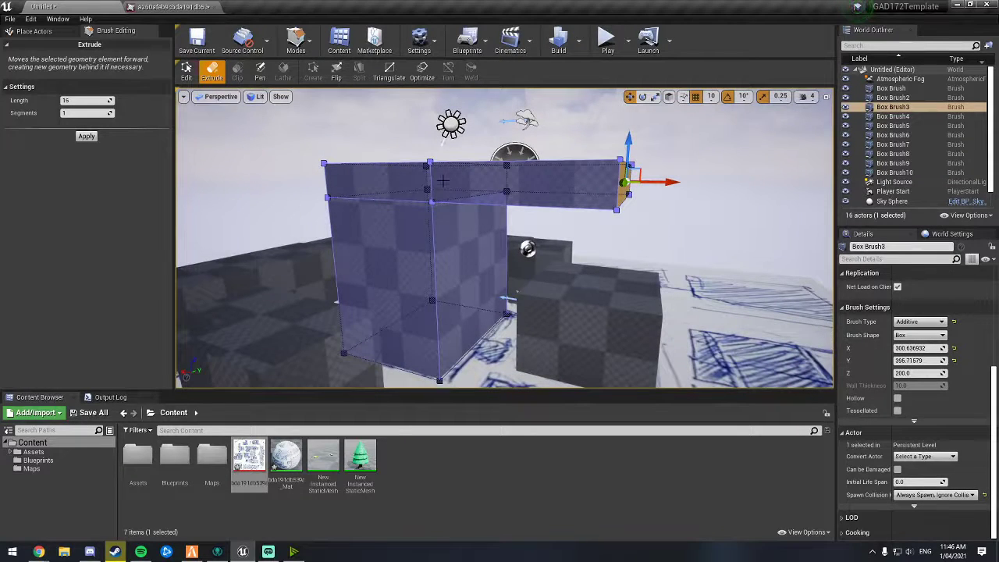
right_click_drag(471, 197, 416, 288)
right_click_drag(454, 194, 557, 205)
right_click_drag(459, 181, 463, 180)
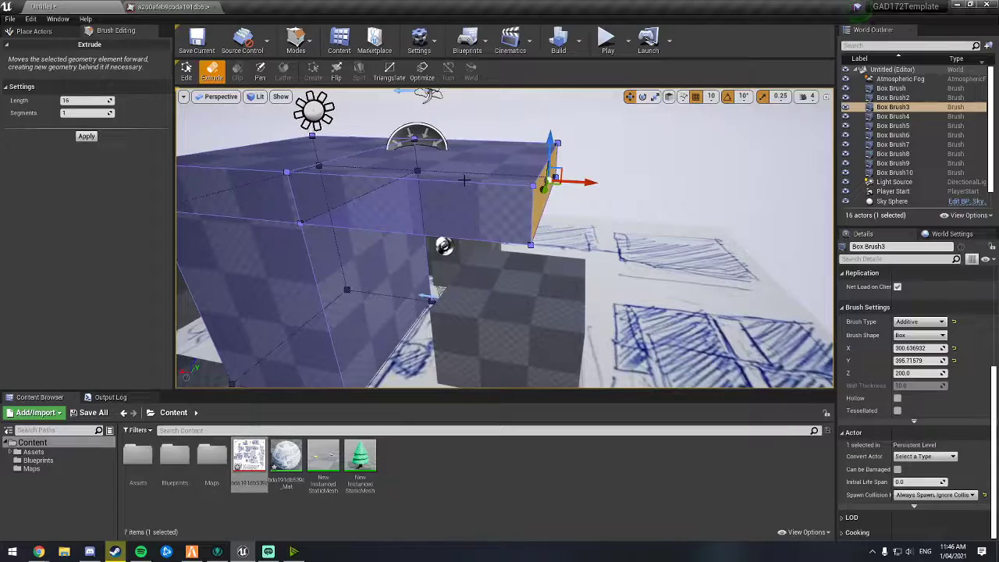
mouse_move(482, 232)
right_mouse_down()
mouse_move(421, 234)
mouse_move(480, 195)
mouse_move(499, 242)
mouse_move(480, 243)
mouse_move(608, 248)
right_mouse_up()
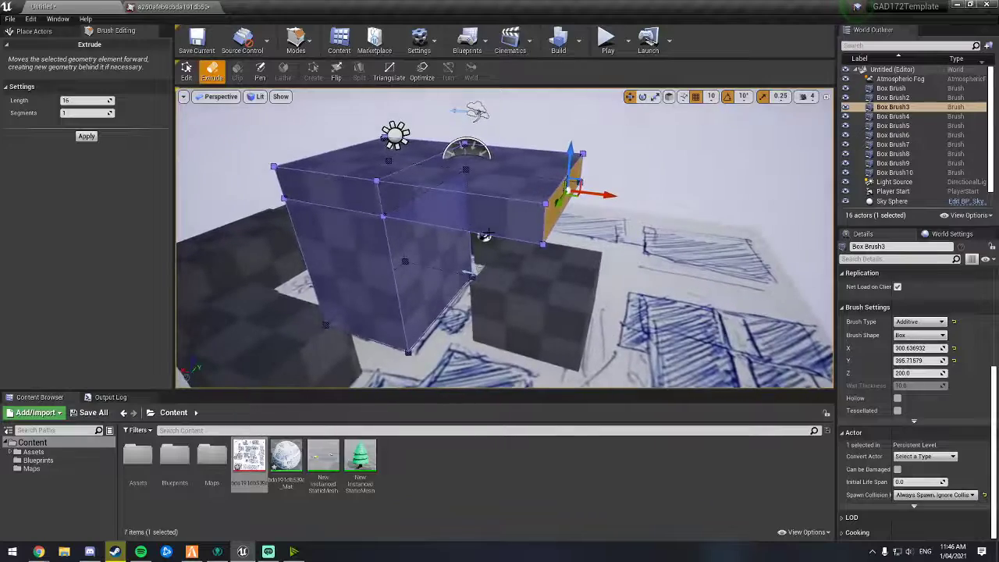
mouse_move(483, 238)
right_mouse_down()
mouse_move(455, 286)
mouse_move(530, 232)
mouse_move(462, 246)
right_mouse_up()
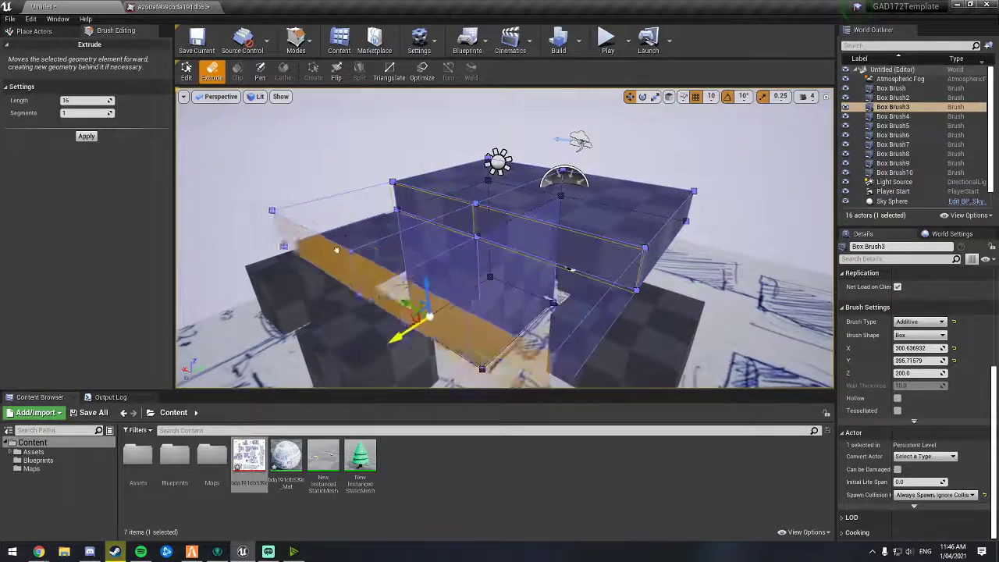
mouse_move(403, 332)
right_mouse_down()
mouse_move(441, 304)
mouse_move(422, 265)
mouse_move(429, 253)
right_mouse_up()
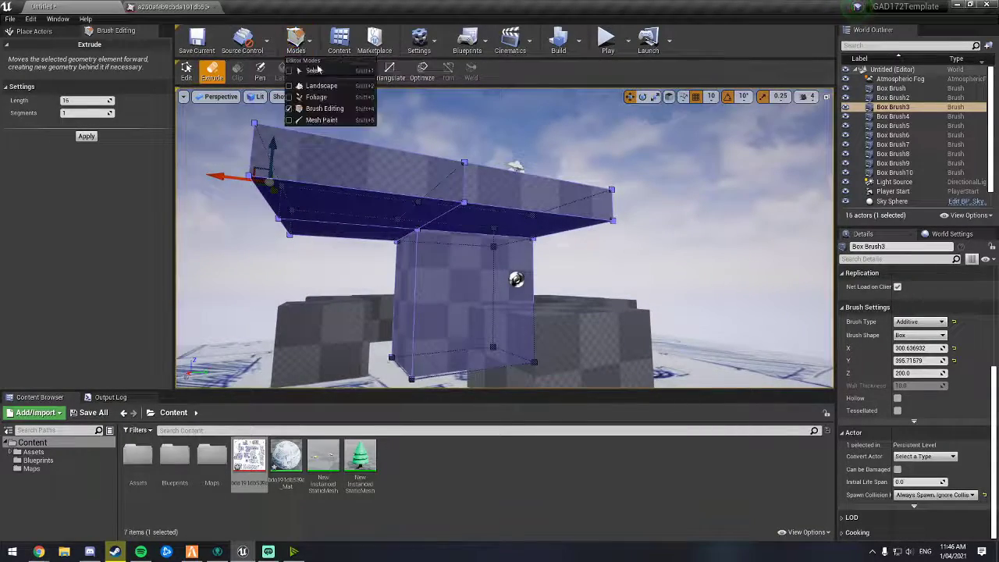
Step: Return to Select mode, select the raised brush and undo an accidental drag of it
left_click(318, 69)
right_click_drag(437, 250, 476, 273)
left_click(546, 271)
left_click(422, 235)
mouse_move(539, 269)
right_mouse_down()
mouse_move(421, 238)
mouse_move(441, 261)
mouse_move(421, 243)
mouse_move(484, 273)
mouse_move(485, 291)
mouse_move(484, 250)
mouse_move(492, 302)
mouse_move(480, 289)
mouse_move(485, 273)
mouse_move(492, 283)
mouse_move(488, 242)
mouse_move(494, 285)
mouse_move(507, 265)
mouse_move(471, 191)
right_mouse_up()
key("ctrl+z")
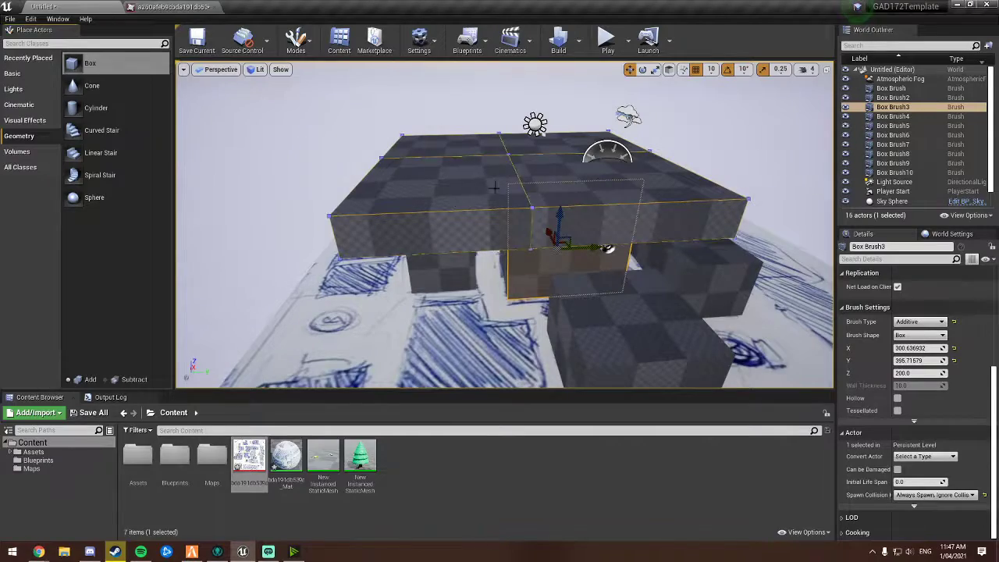
Step: Place a Cylinder brush on top of the building and set its brush type to Subtractive
right_click_drag(493, 187, 515, 231)
mouse_move(96, 107)
left_mouse_down()
mouse_move(407, 150)
mouse_move(430, 187)
left_mouse_up()
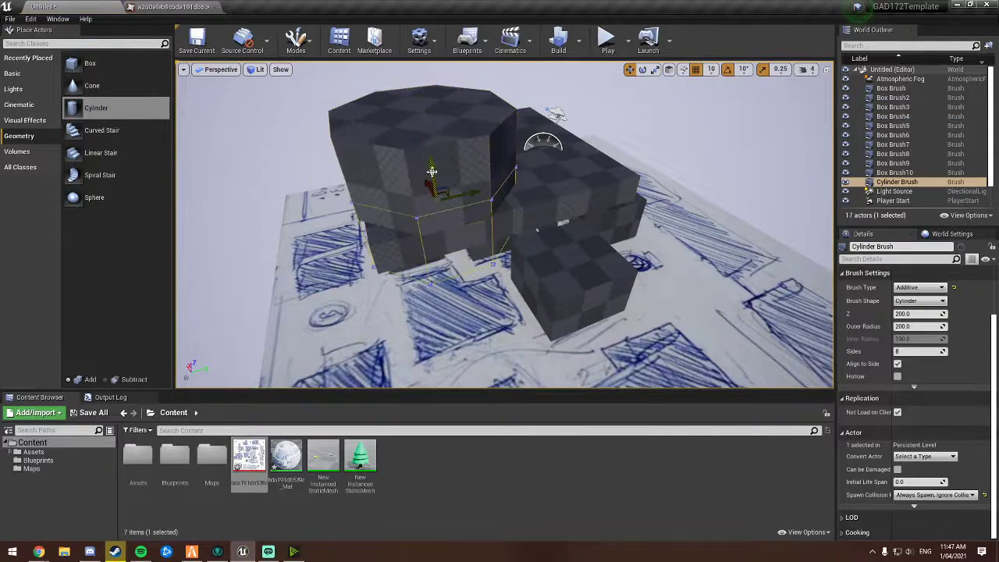
left_click(920, 288)
left_click(916, 305)
Step: Move the subtractive cylinder into the building corner and enlarge its outer radius to about 315
right_click_drag(750, 257, 712, 254)
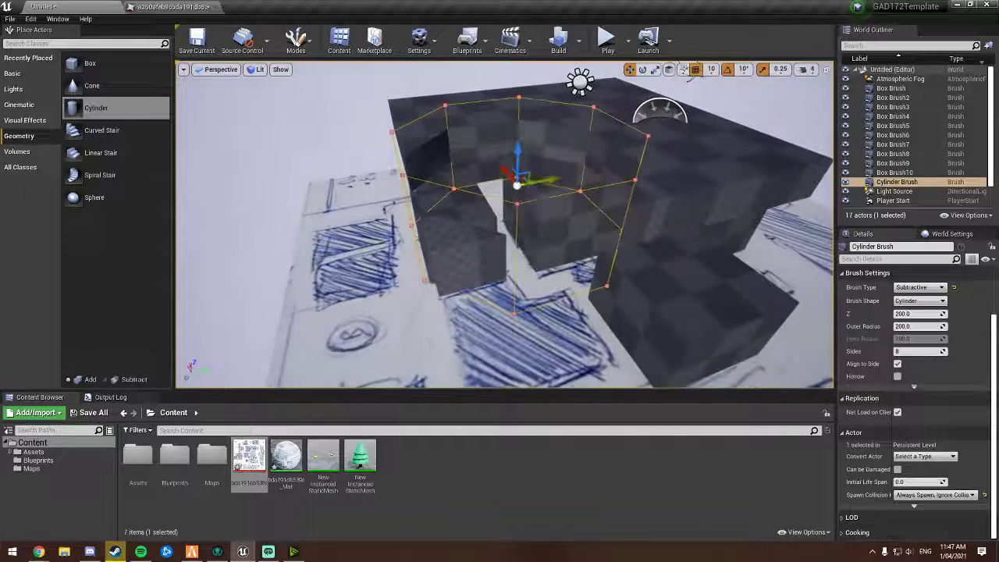
right_click_drag(503, 208, 497, 203)
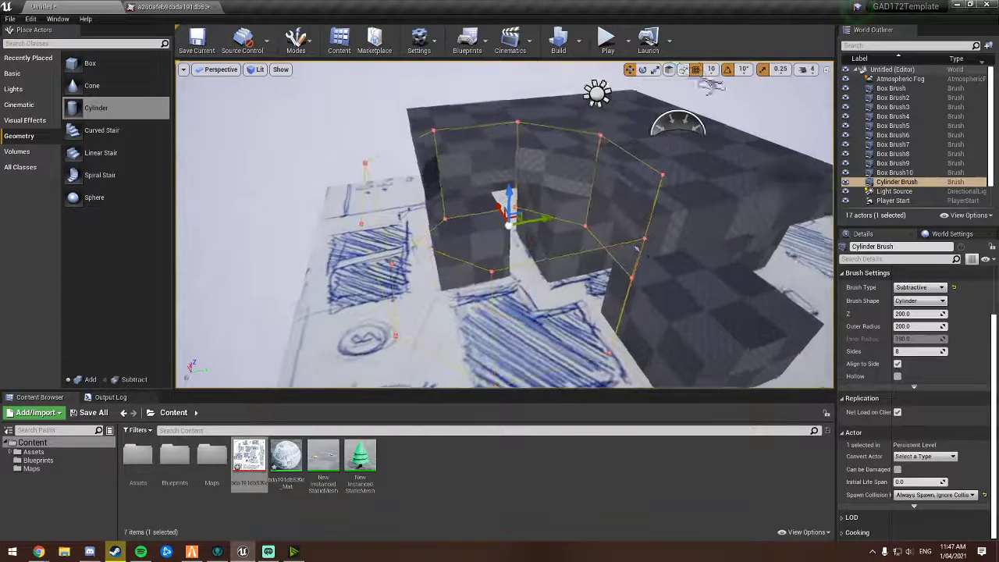
left_click_drag(503, 209, 461, 224)
right_click_drag(461, 224, 523, 235)
right_click_drag(416, 245, 413, 244)
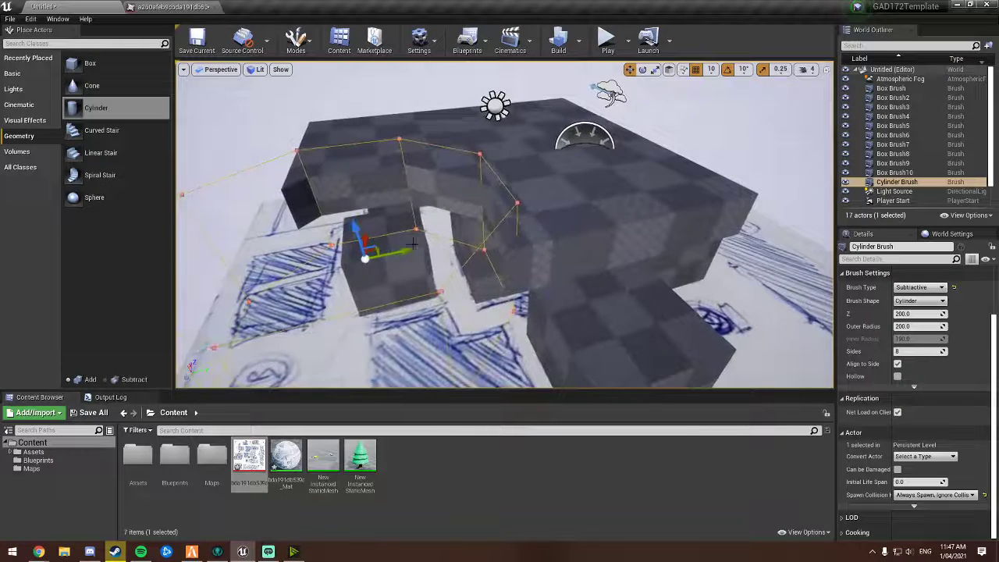
left_click_drag(899, 326, 925, 325)
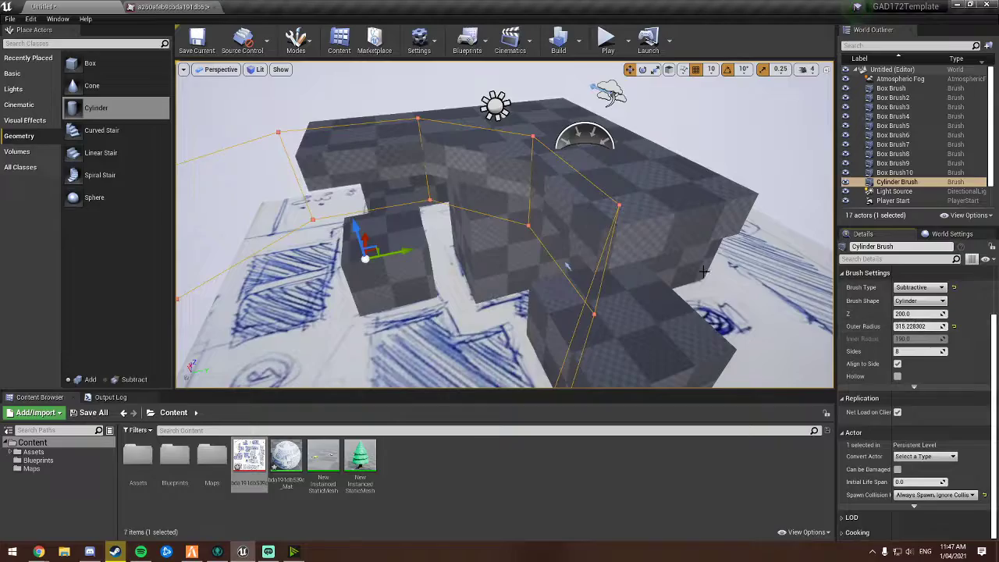
Step: Orbit around the level and reselect the overhanging box brush on the building top
right_click_drag(704, 271, 665, 276)
left_click(715, 243)
right_click_drag(716, 243, 773, 222)
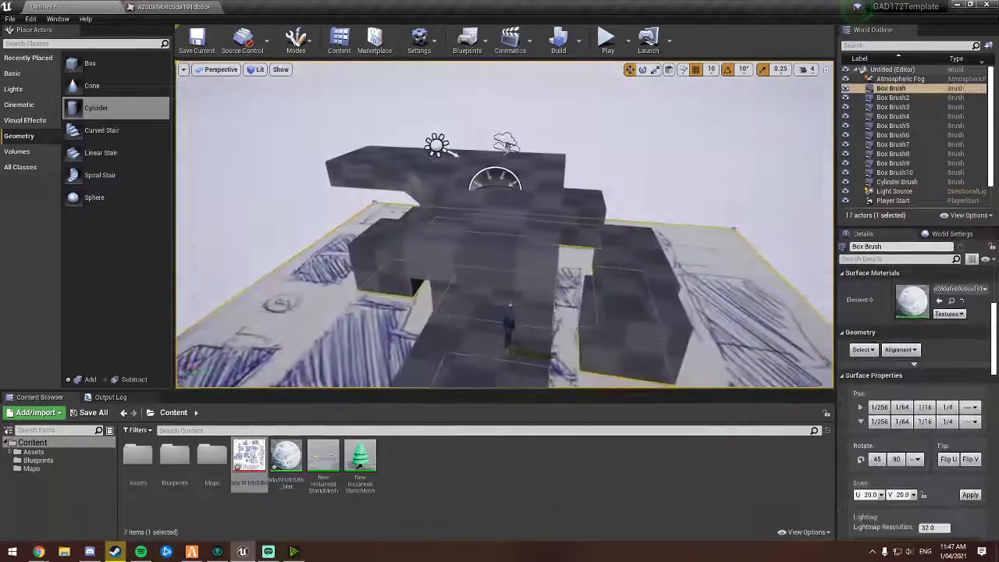
left_click(693, 173)
right_click_drag(694, 173, 472, 182)
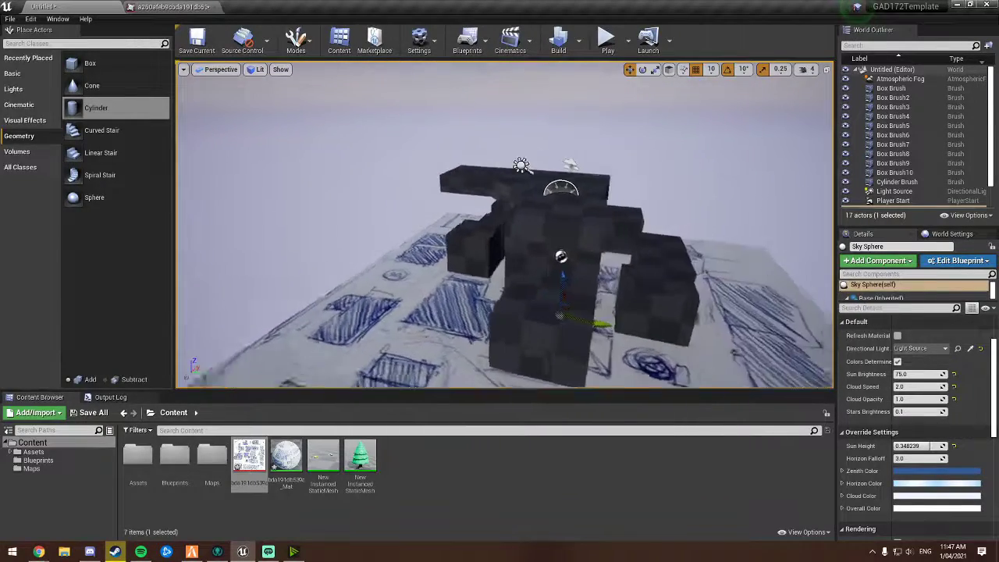
right_click_drag(560, 293, 508, 170)
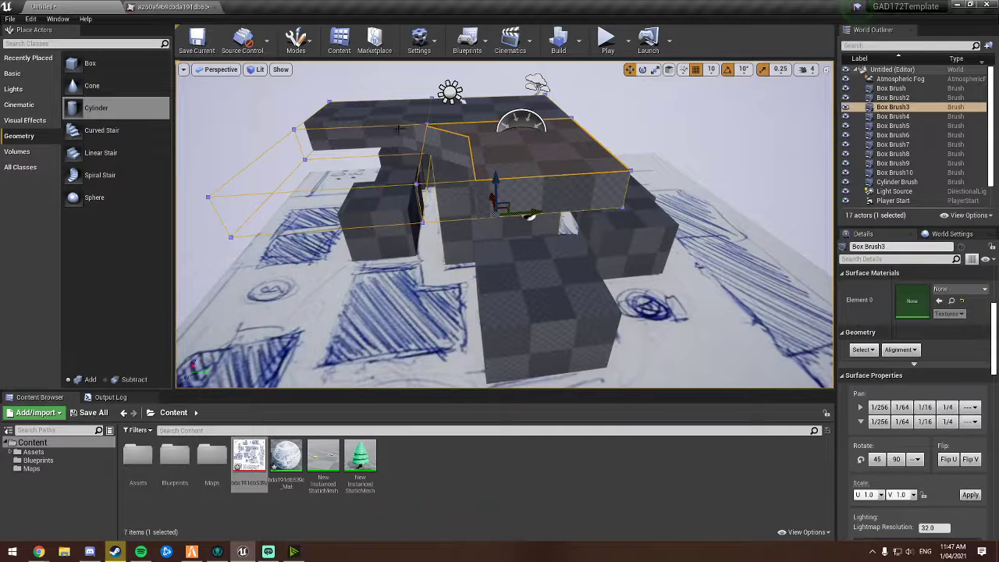
key("s")
right_click_drag(459, 241, 476, 254)
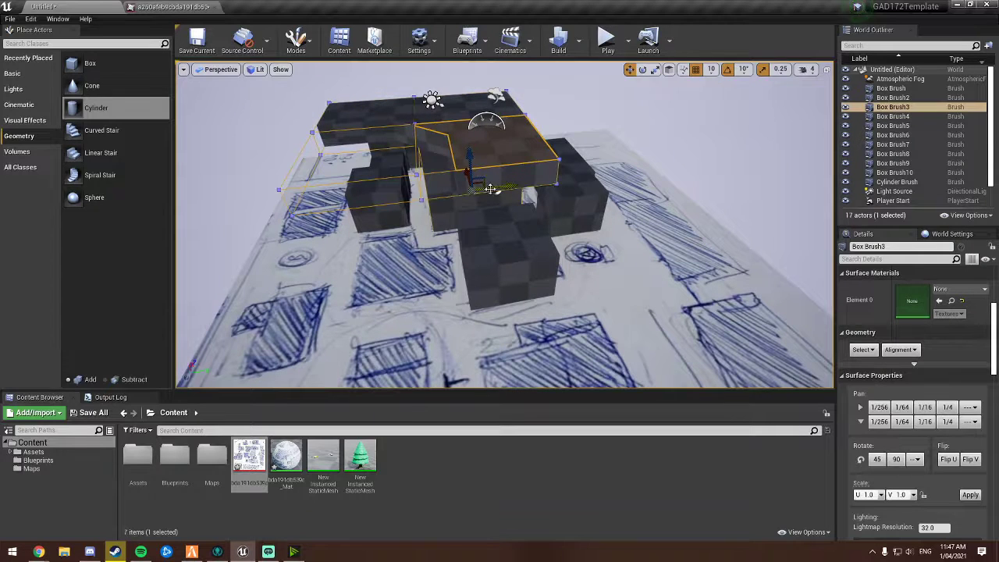
left_click(434, 170)
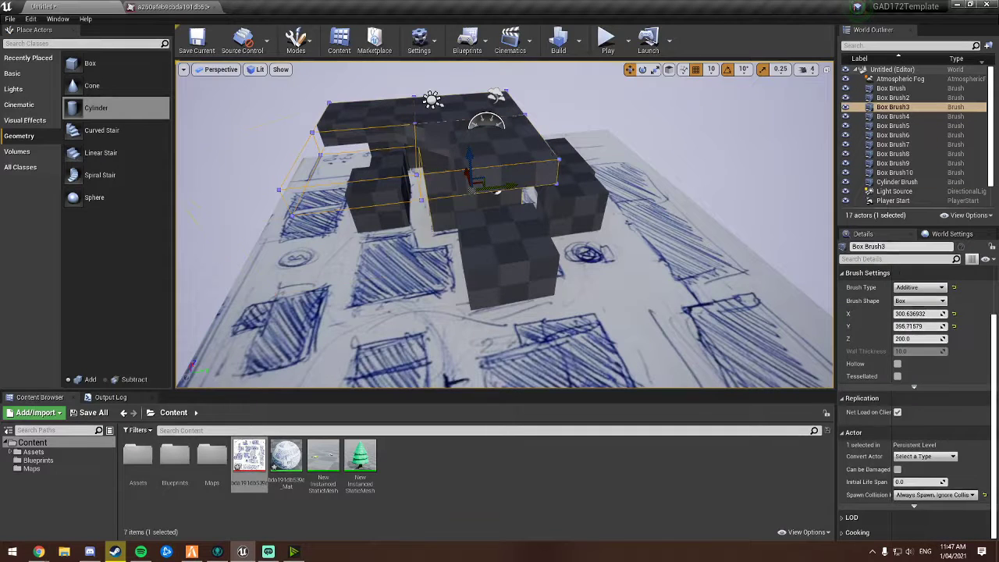
left_click(462, 143)
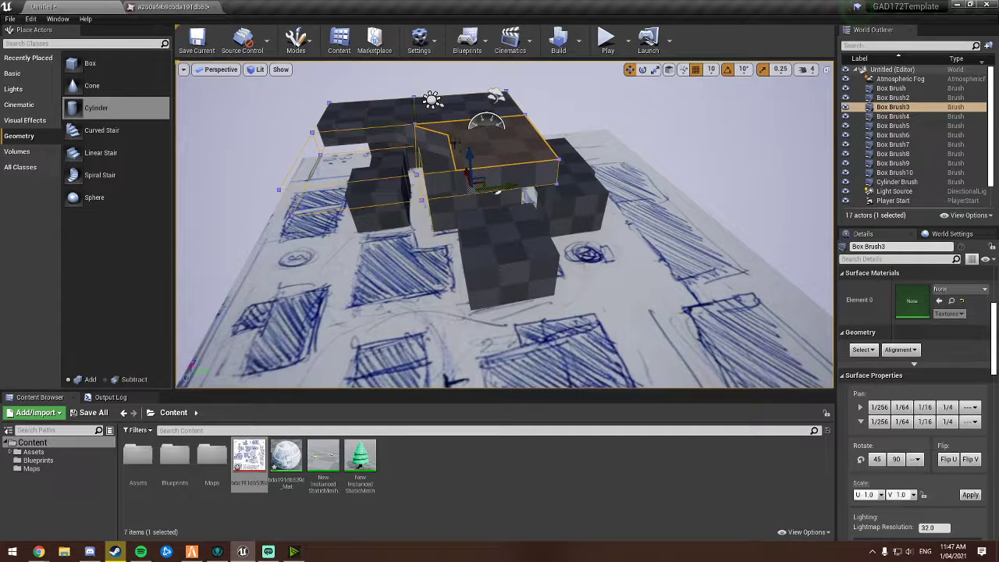
Step: Search the brush's details for static mesh options, checking neighbouring brushes before reselecting the overhang brush
scroll(953, 373, "down", 6)
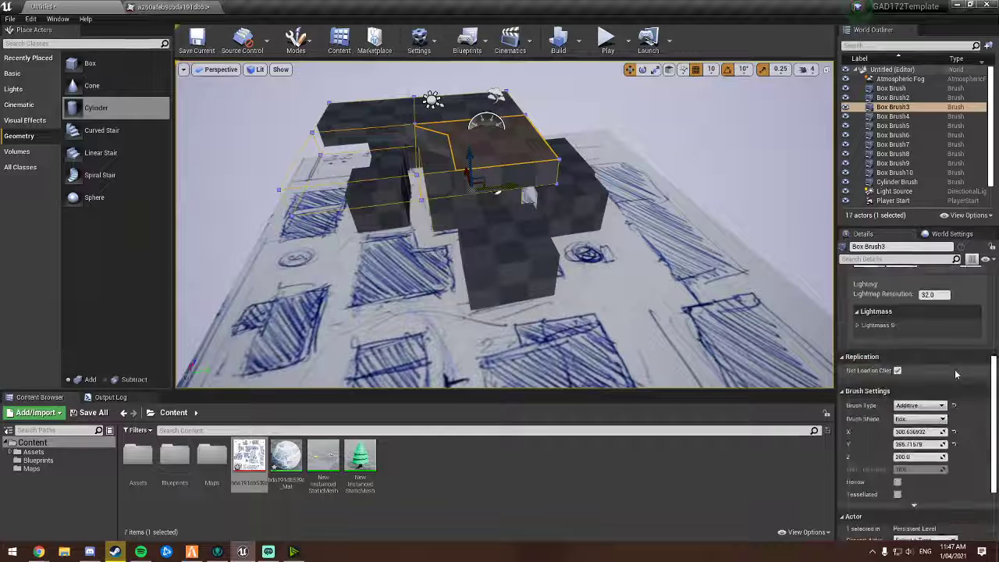
scroll(955, 369, "down", 3)
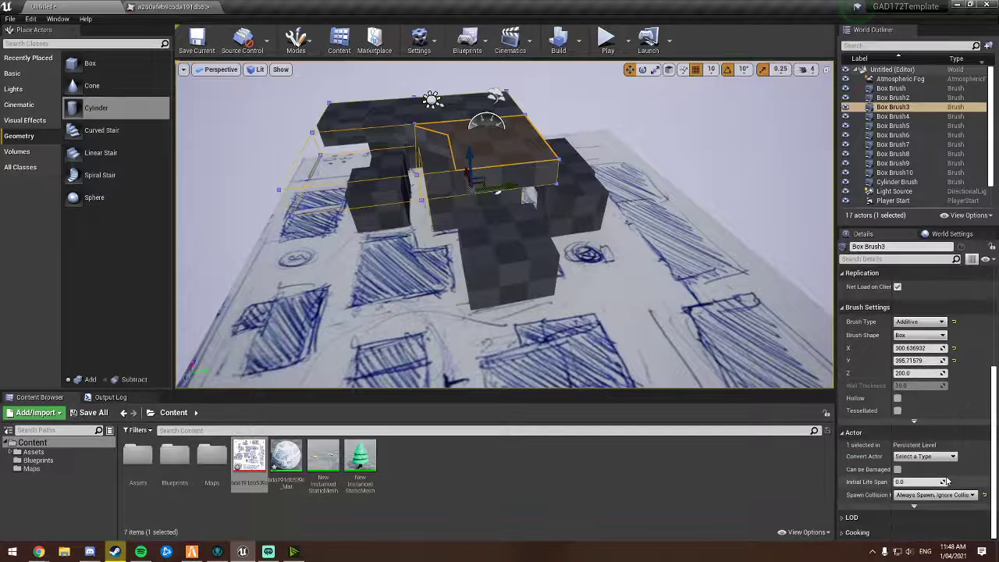
left_click(892, 259)
type("st")
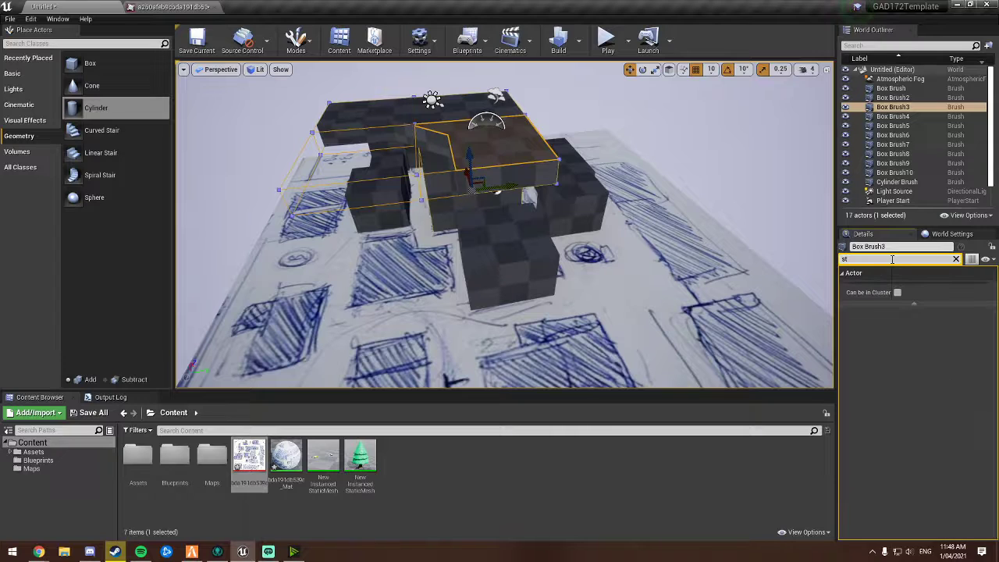
type("at")
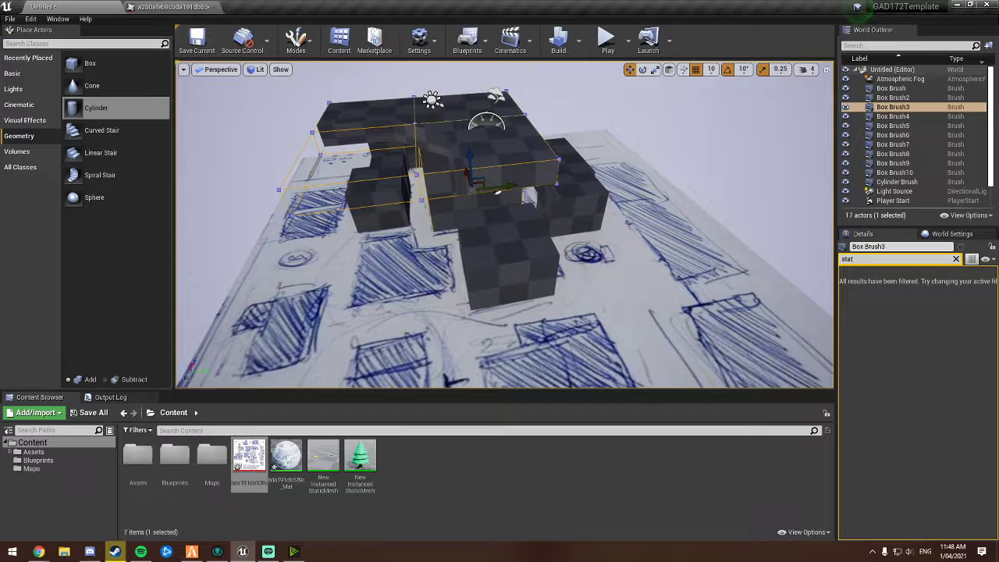
left_click(565, 151)
left_click(459, 150)
left_click(379, 158)
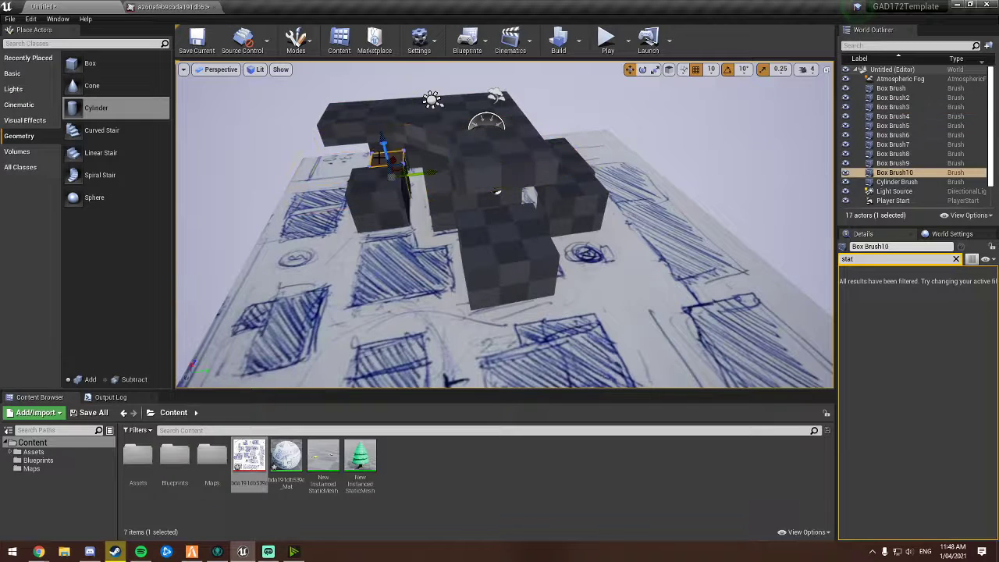
left_click(437, 173)
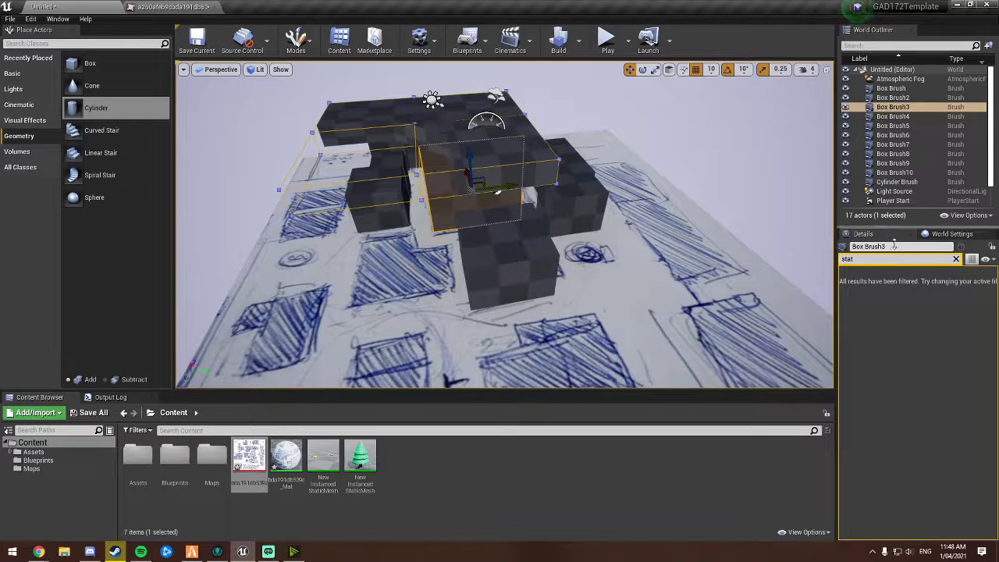
Step: Search the details for the convert option, then browse the brush's geometry select and alignment options
left_click(913, 259)
type("c")
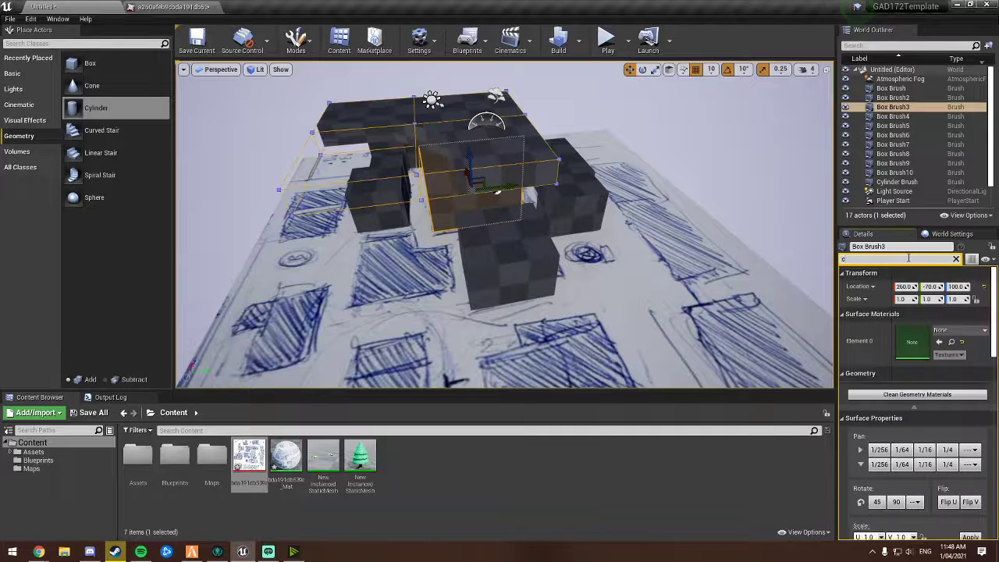
type("onvert")
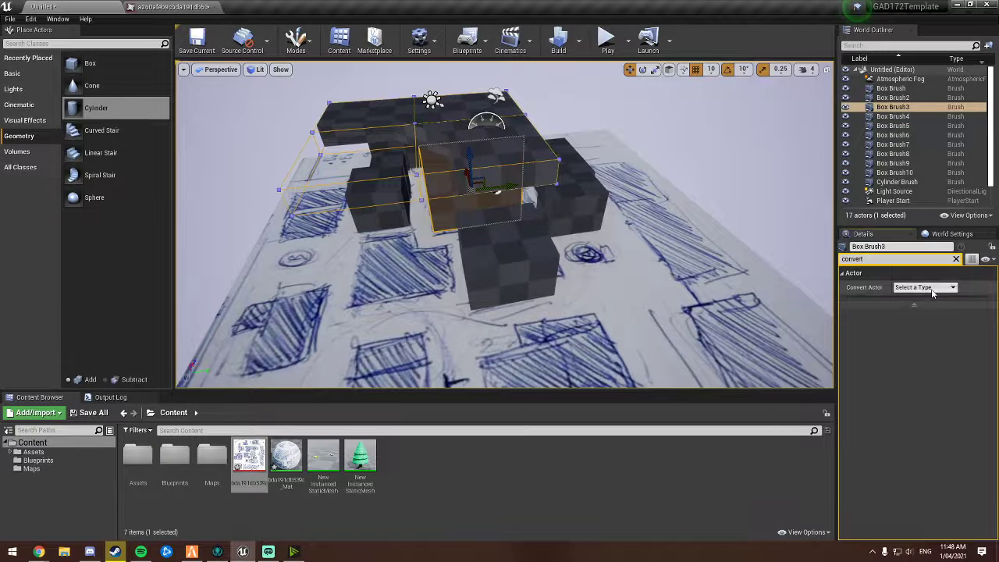
left_click(933, 289)
left_click(936, 289)
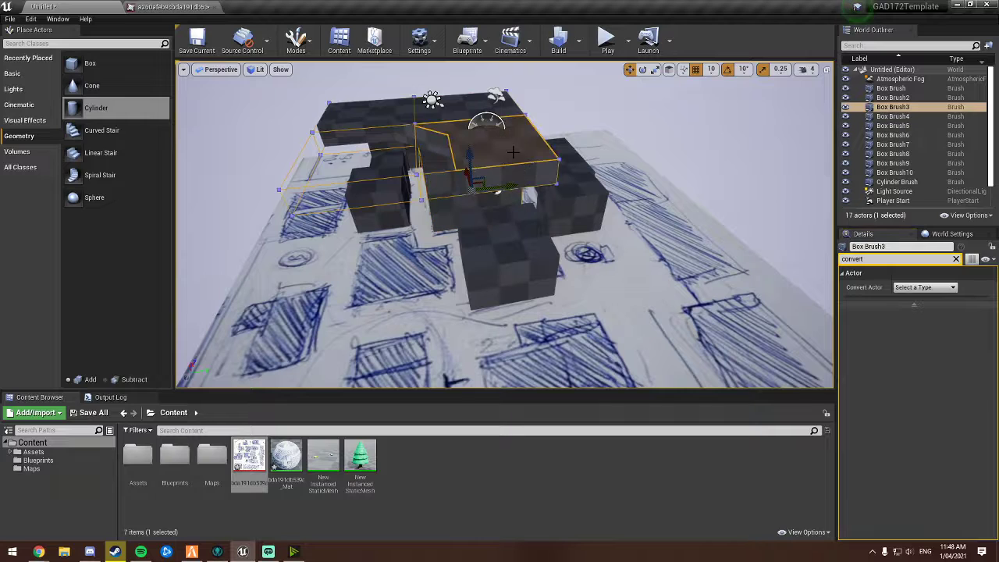
left_click(956, 259)
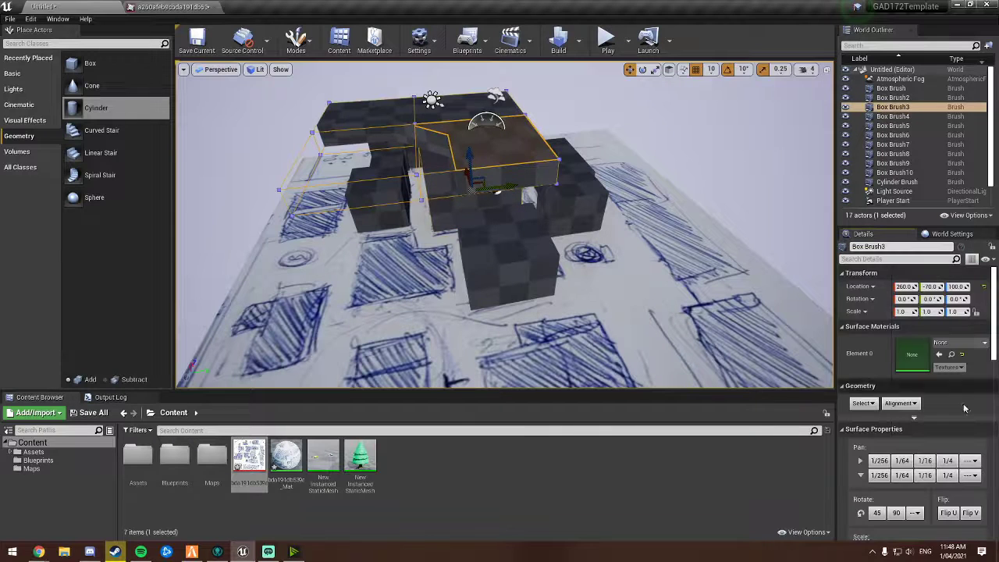
left_click(926, 418)
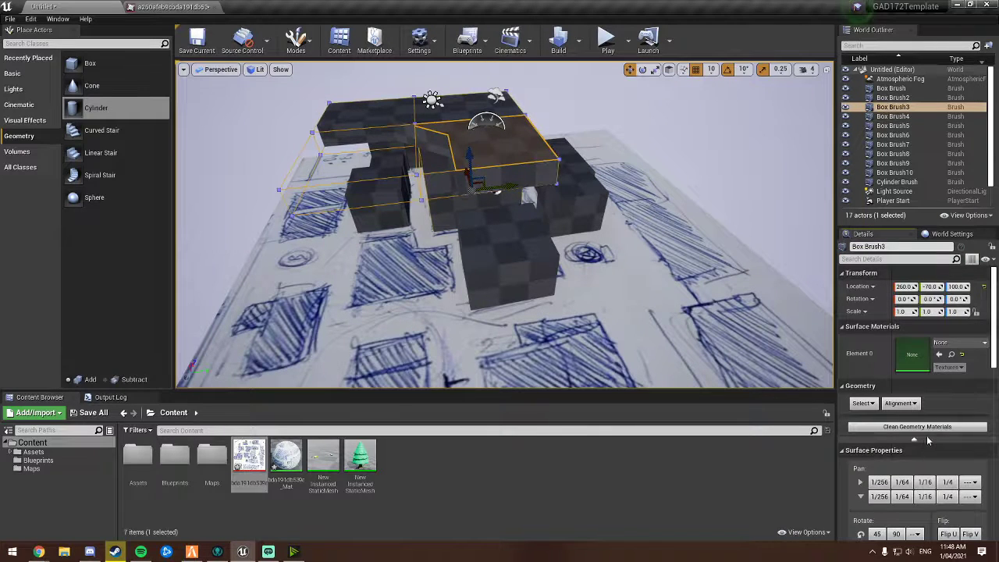
left_click(874, 403)
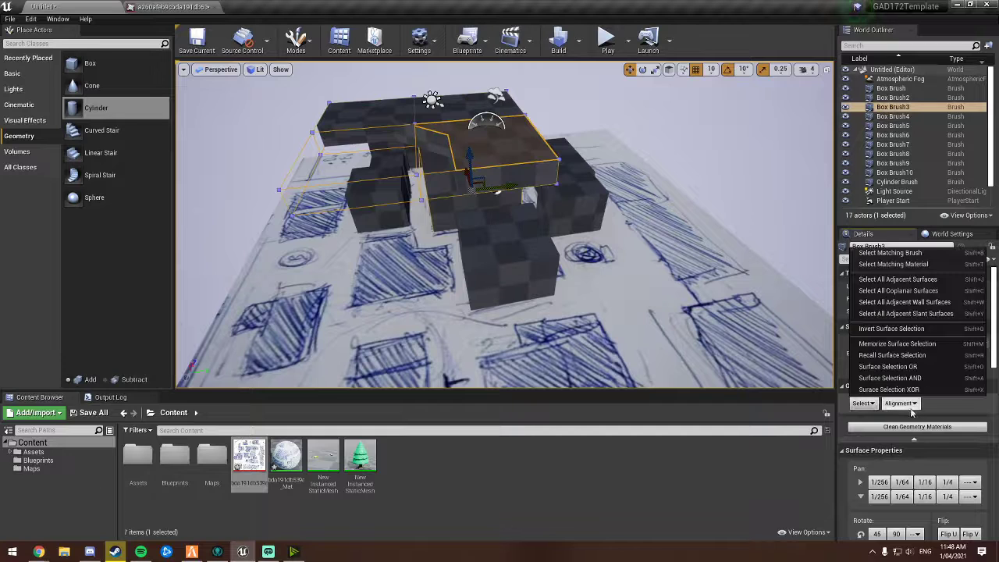
left_click(910, 404)
left_click(941, 399)
scroll(941, 399, "down", 5)
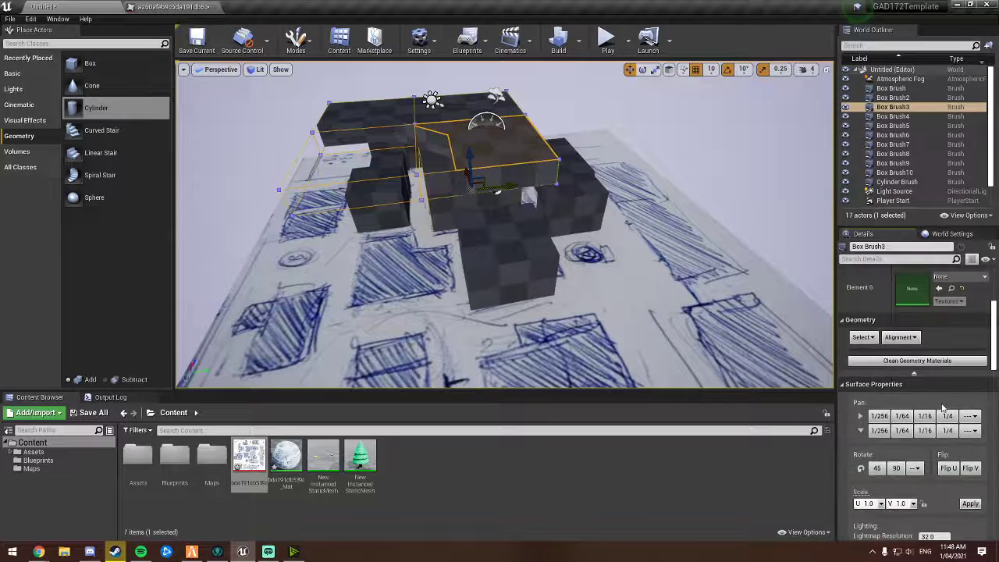
scroll(943, 407, "down", 5)
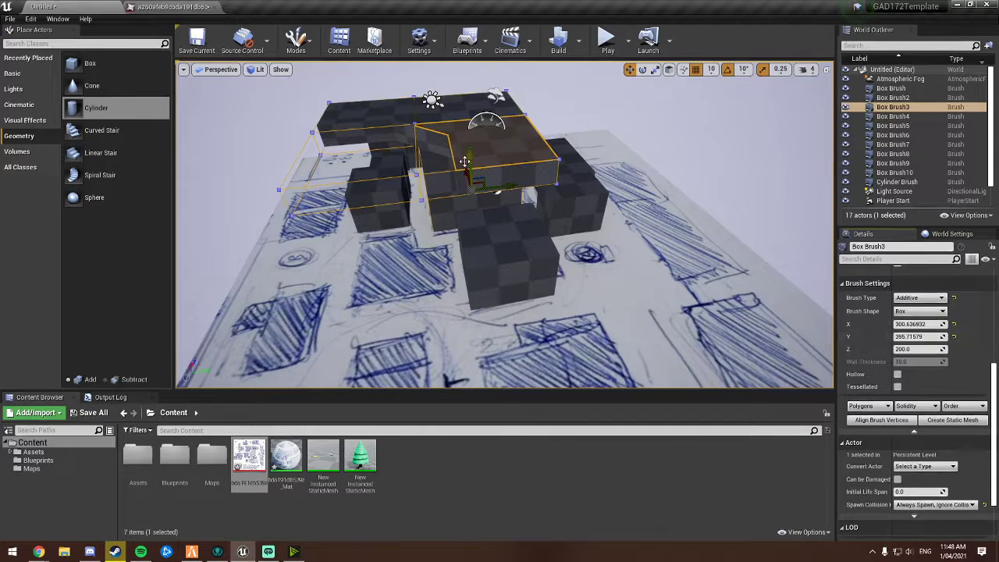
Step: Fly the camera around the overhanging building brush to inspect it from several angles
key("w")
mouse_move(464, 161)
right_mouse_down()
mouse_move(408, 156)
mouse_move(418, 164)
right_mouse_up()
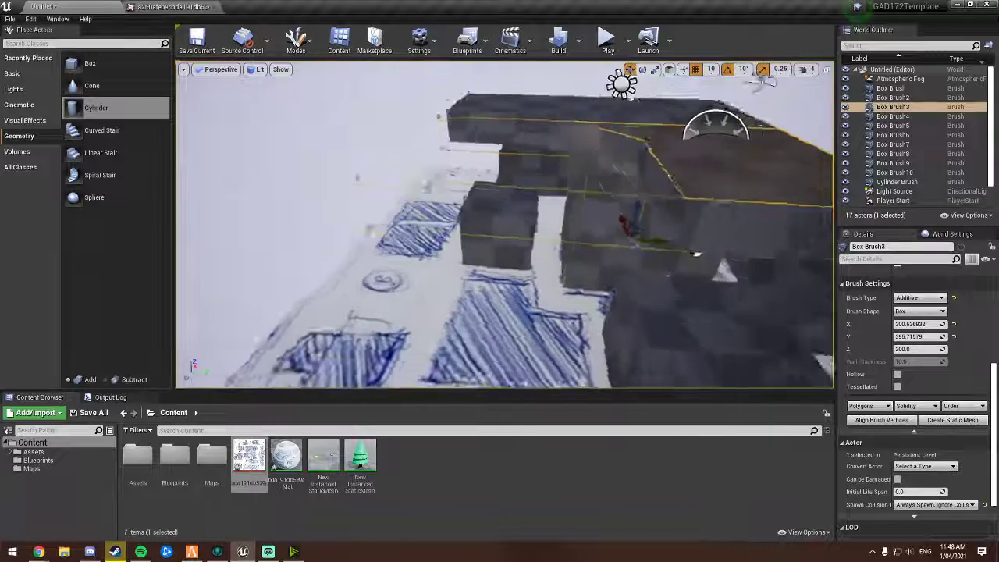
right_click_drag(501, 164, 551, 167)
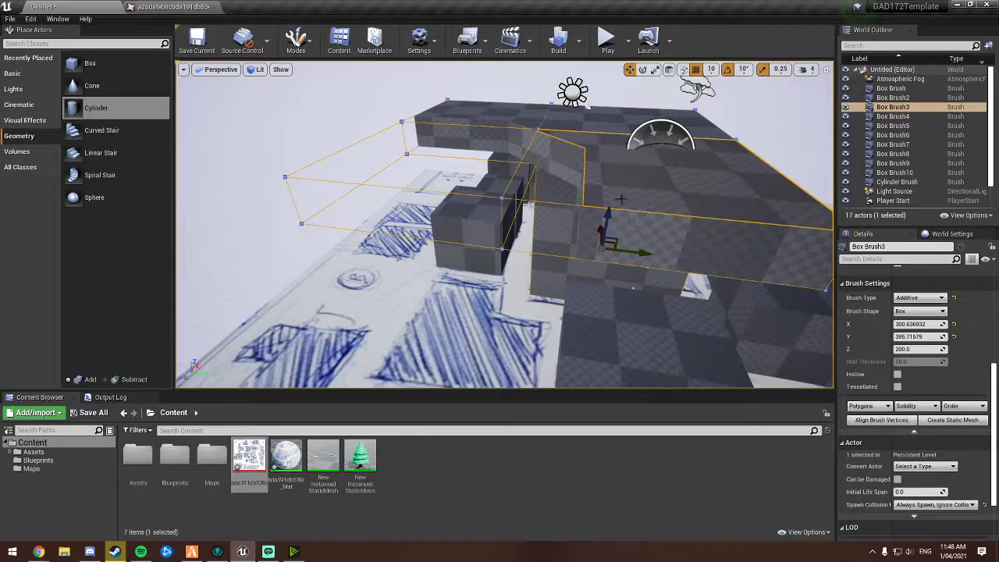
key("s")
mouse_move(622, 199)
right_mouse_down()
mouse_move(641, 228)
mouse_move(681, 221)
mouse_move(661, 210)
right_mouse_up()
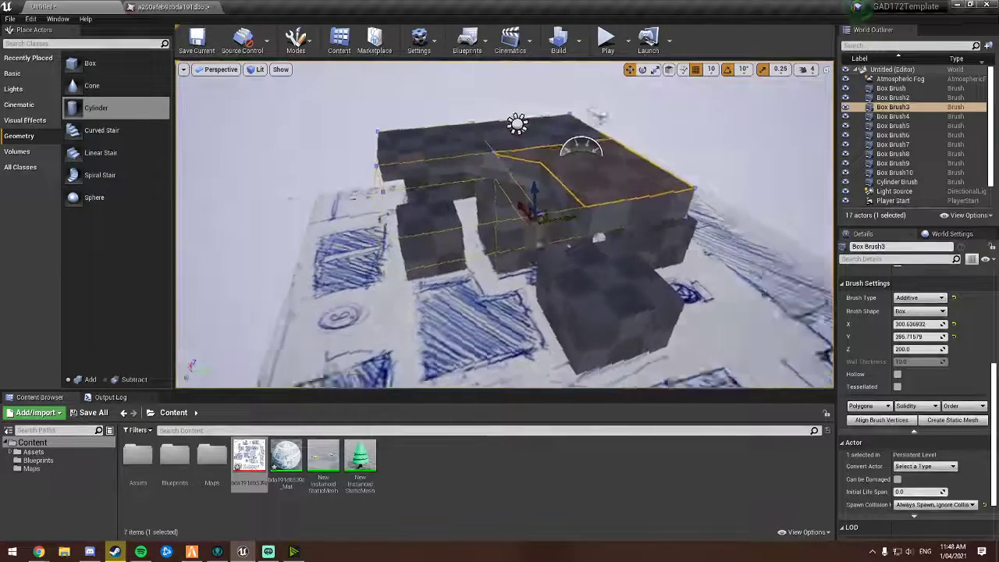
key("d")
right_click_drag(529, 159, 482, 155)
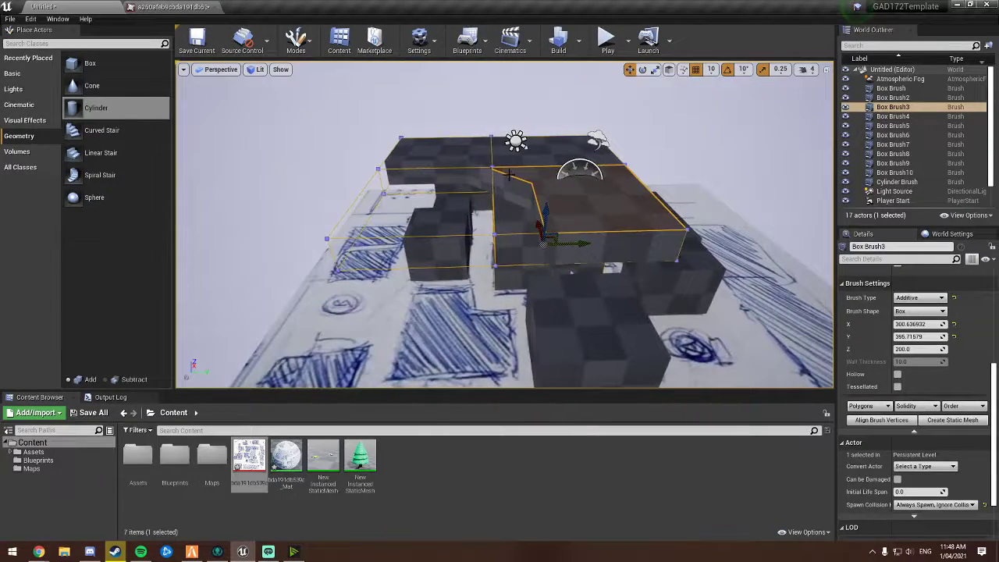
key("a")
mouse_move(474, 198)
right_mouse_down()
mouse_move(544, 201)
mouse_move(540, 167)
mouse_move(553, 172)
mouse_move(465, 195)
mouse_move(486, 192)
right_mouse_up()
key("w")
key("d")
key("s")
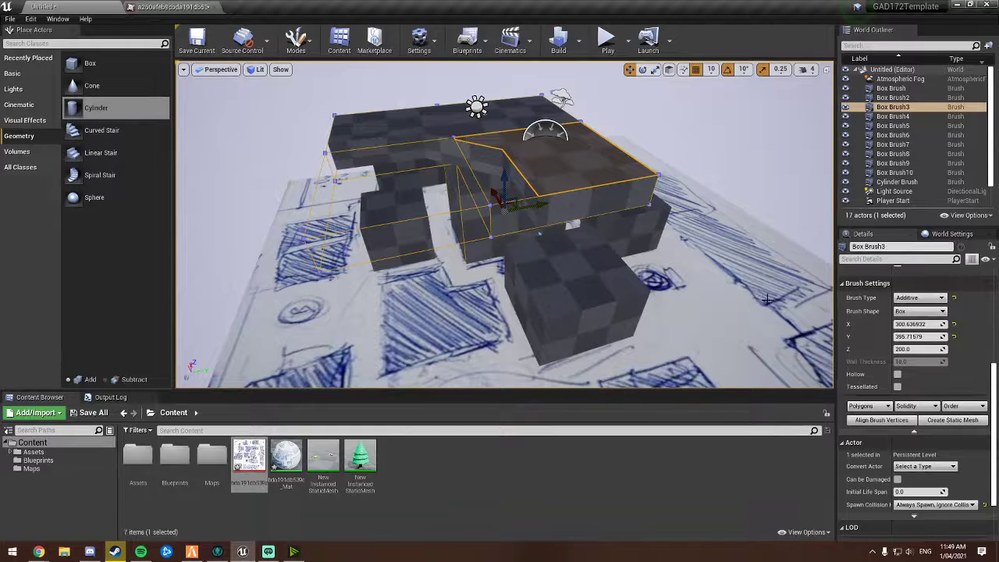
Step: Convert the overhanging box brush into a static mesh named HelipadOffice
left_click(913, 426)
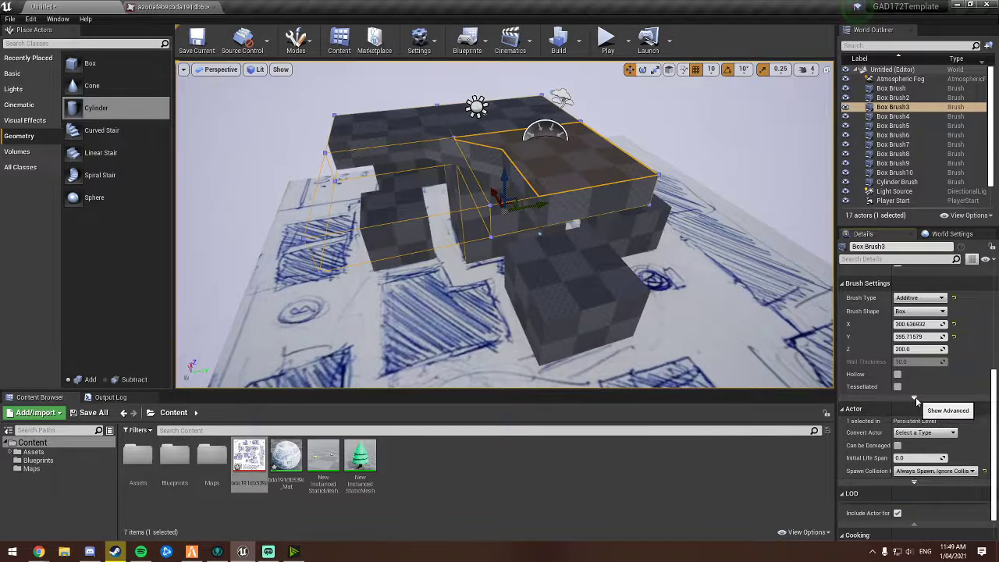
left_click(914, 397)
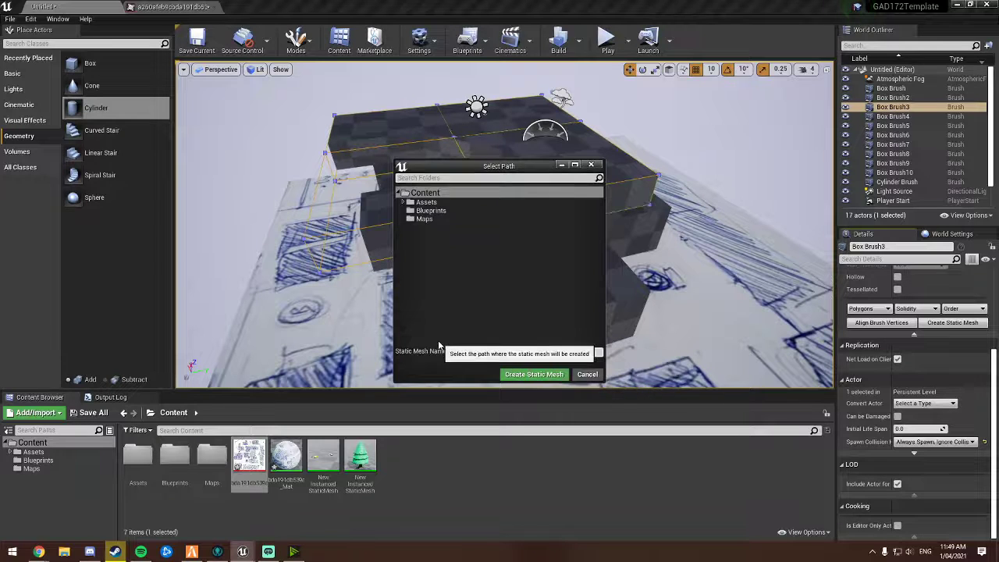
double_click(525, 352)
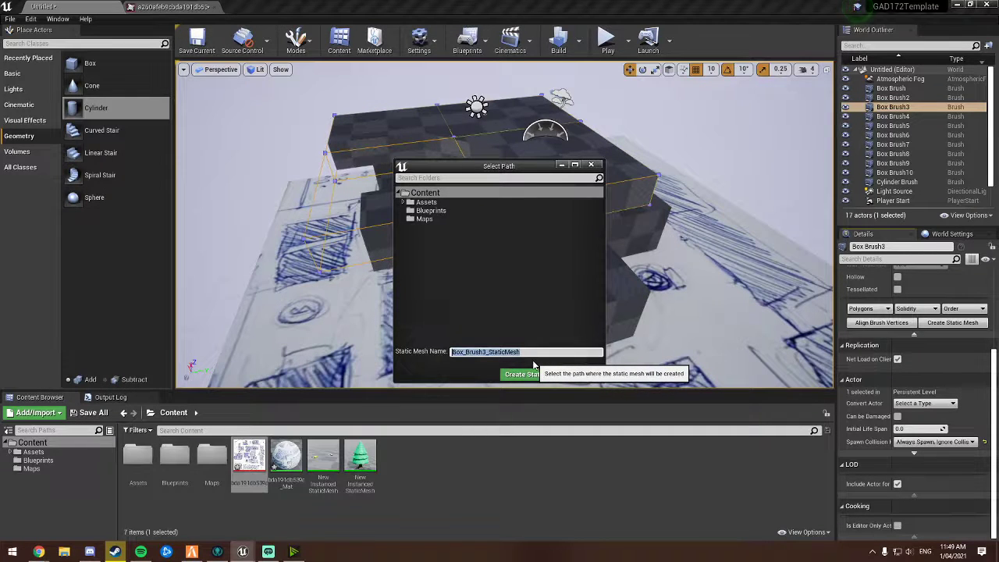
type("HelipadOffice")
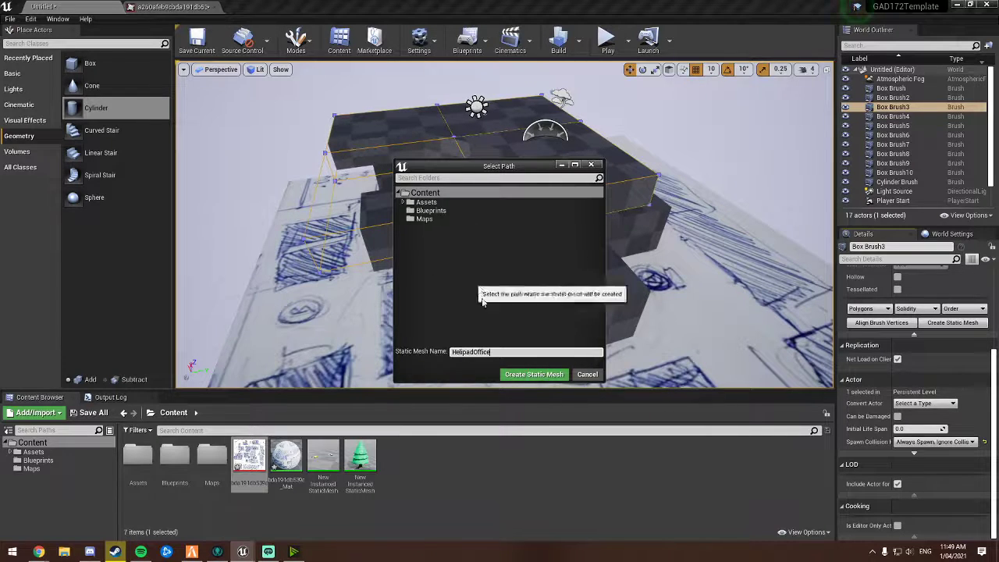
left_click(533, 375)
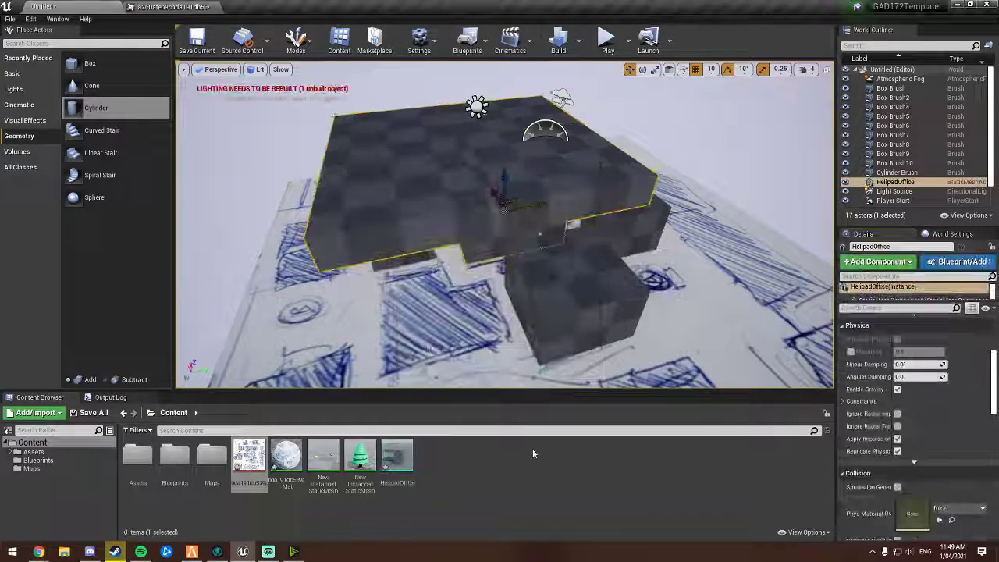
Step: Open the new HelipadOffice mesh in its editor, then undo the brush-to-mesh conversion
right_click_drag(533, 258, 478, 190)
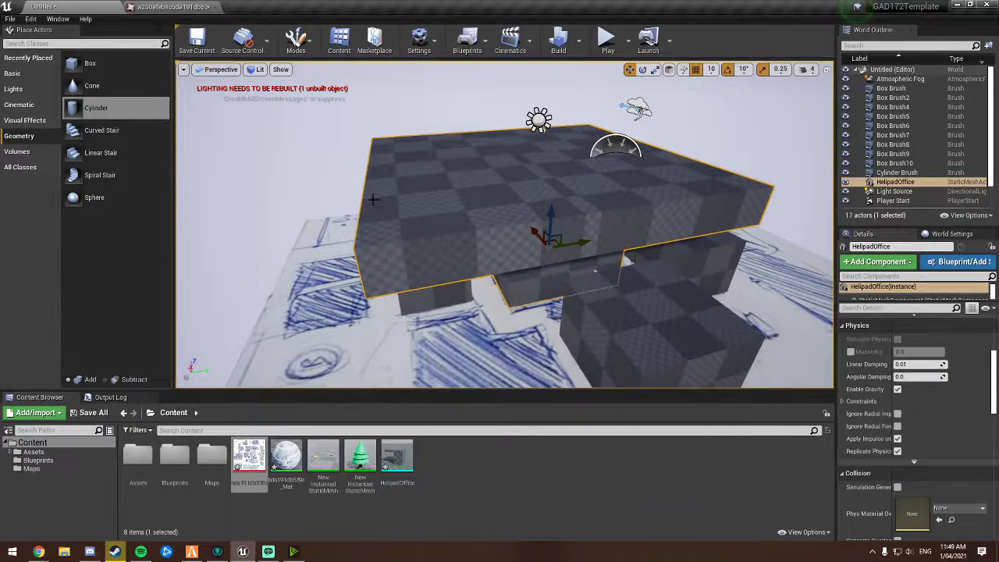
double_click(328, 462)
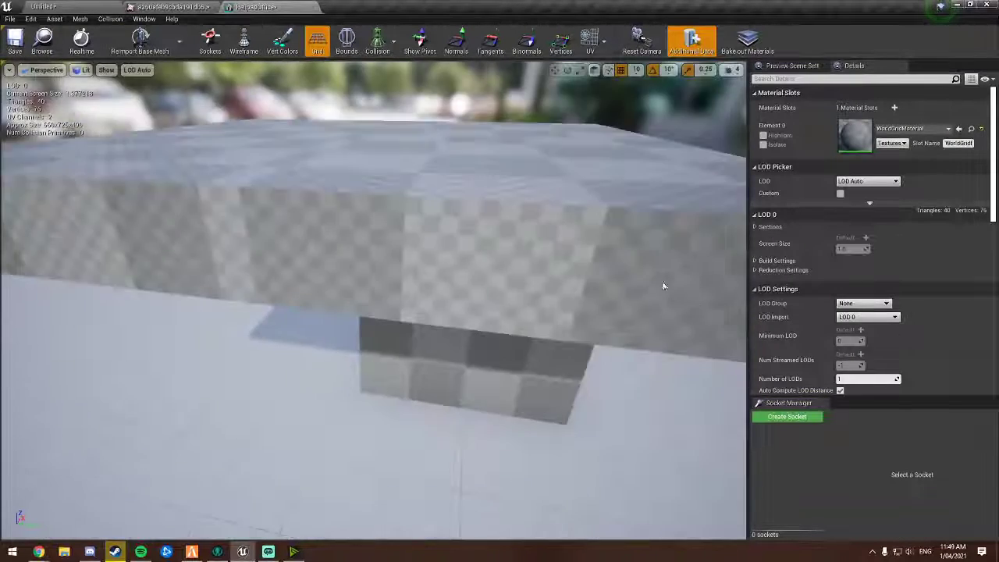
left_click_drag(562, 293, 538, 336, "alt")
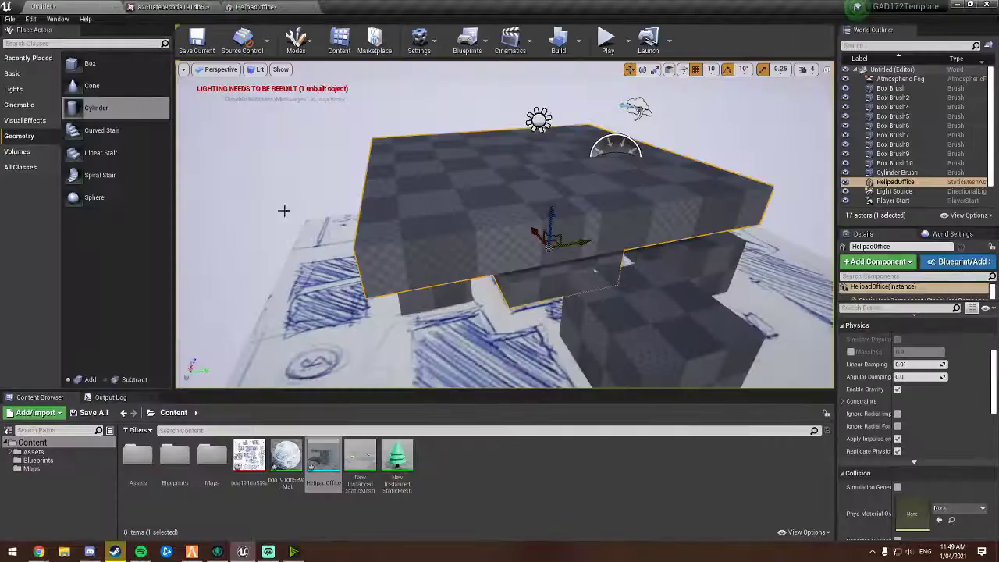
mouse_move(284, 210)
right_mouse_down()
mouse_move(324, 183)
mouse_move(324, 207)
right_mouse_up()
key("s")
key("ctrl+z")
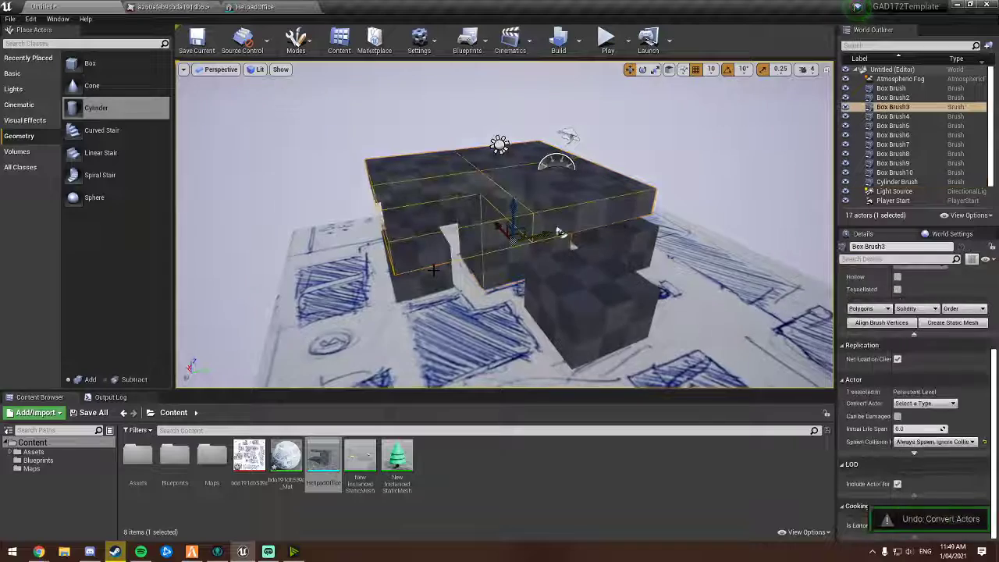
Step: Force delete the HelipadOffice static mesh asset from the content browser
key("w")
mouse_move(561, 233)
right_mouse_down()
mouse_move(535, 252)
mouse_move(561, 234)
right_mouse_up()
key("s")
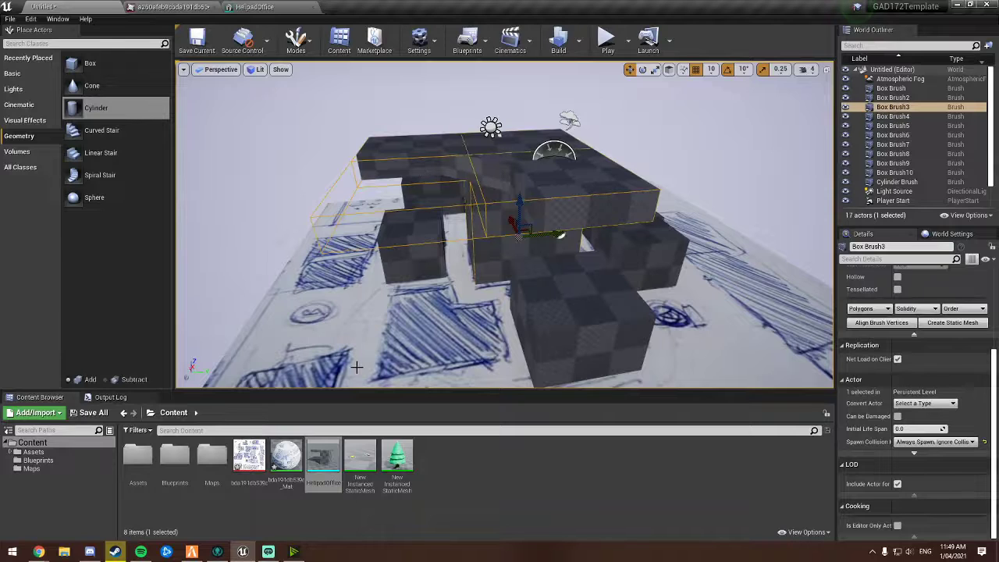
mouse_move(327, 445)
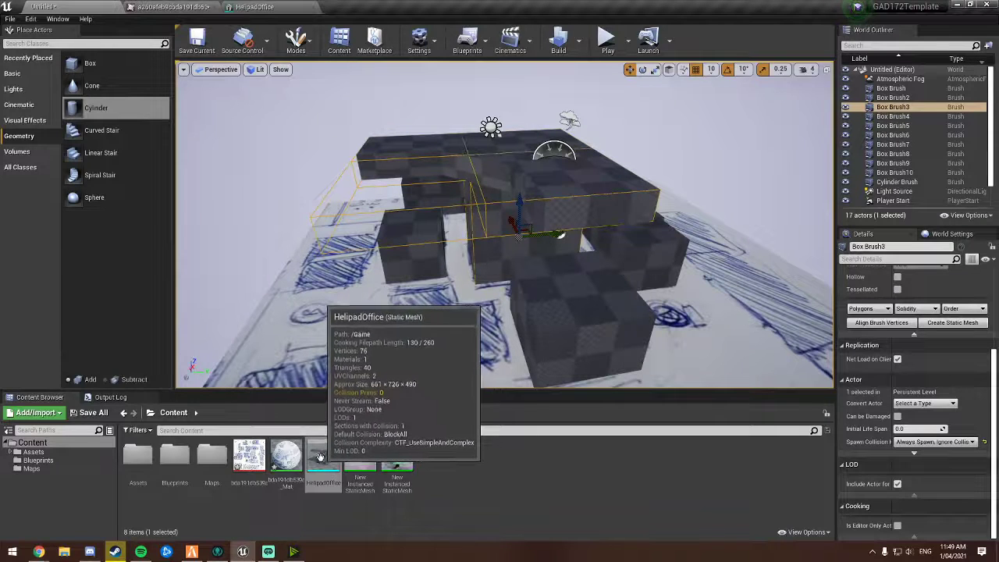
right_click(328, 455)
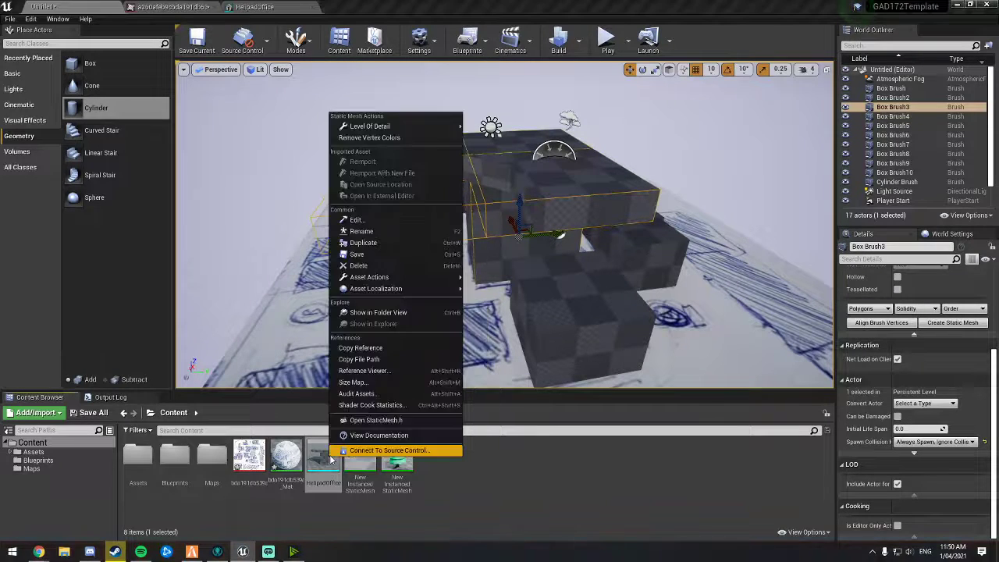
left_click(456, 268)
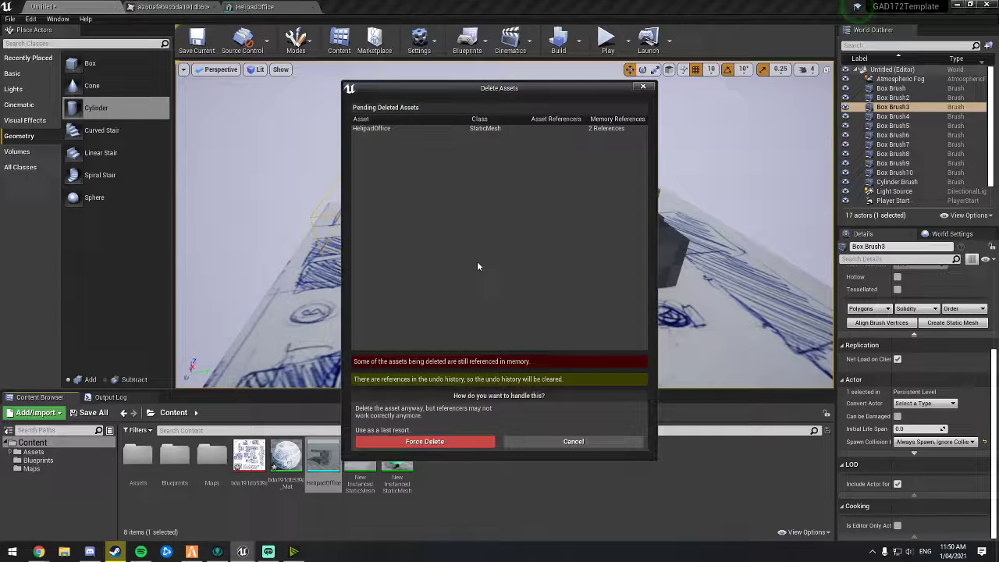
left_click(433, 441)
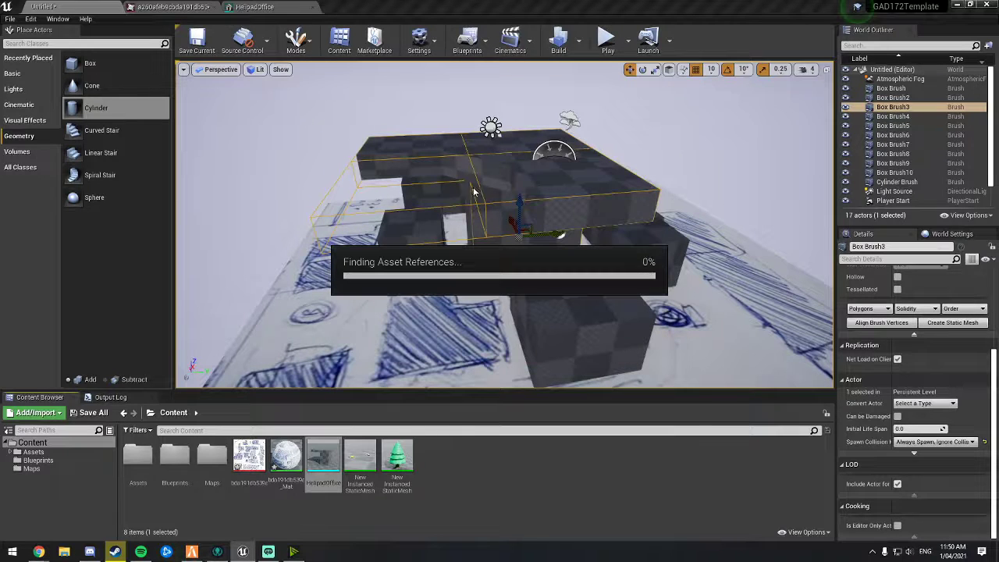
Step: Select the overhang box brush together with the cylinder brush and convert both into one static mesh named HelipadOffice
left_click(433, 165)
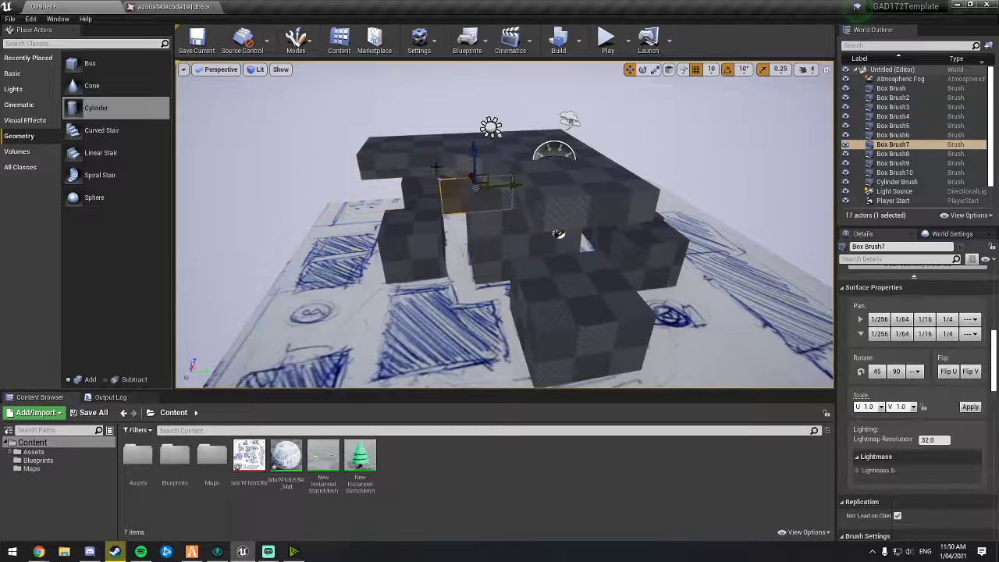
left_click(552, 183, "ctrl")
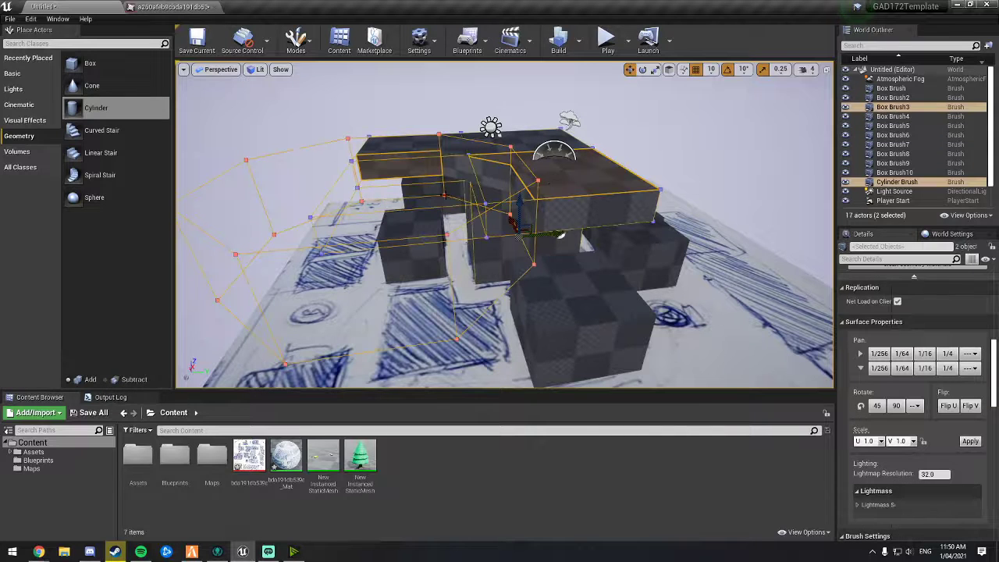
scroll(958, 464, "down", 5)
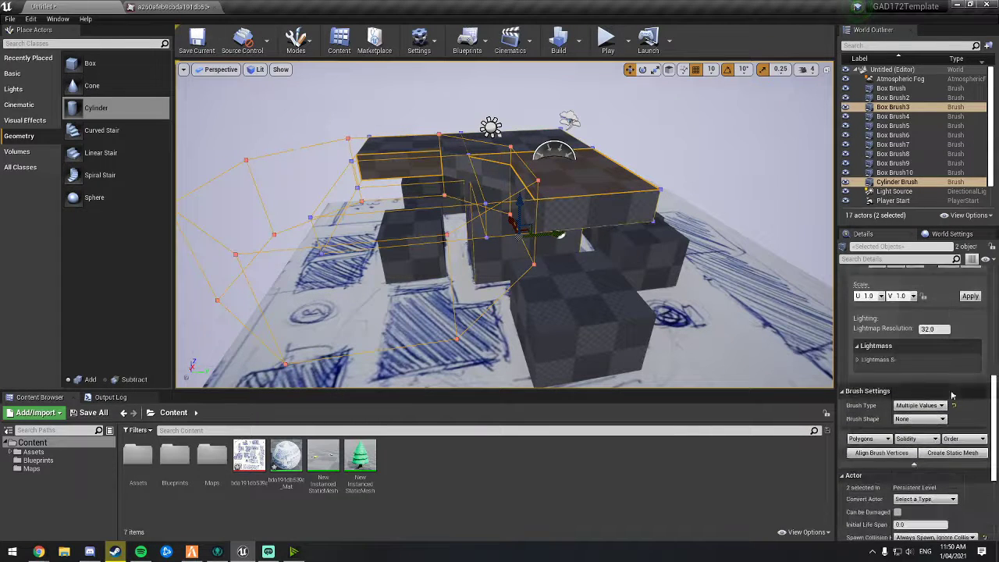
left_click(956, 454)
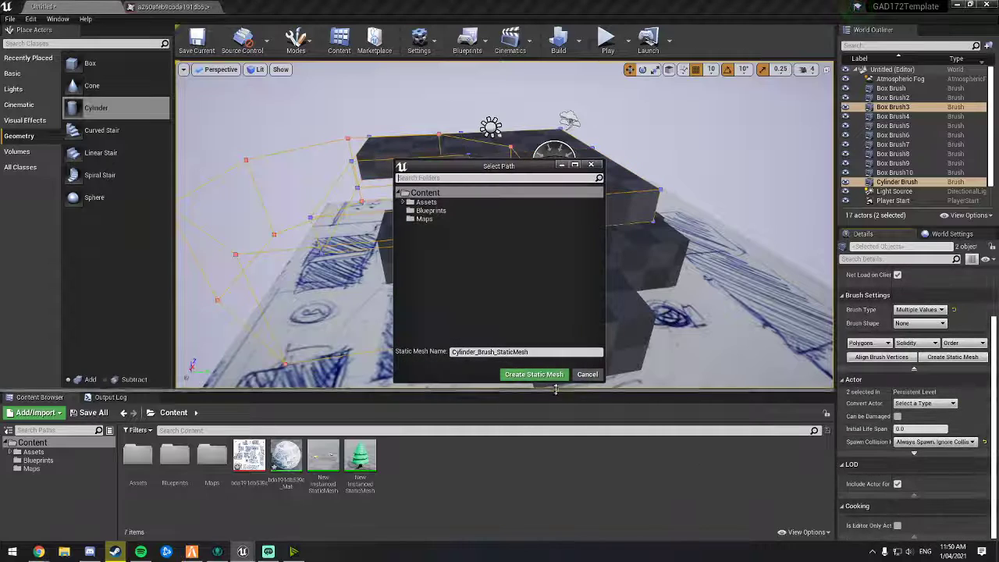
left_click(467, 352)
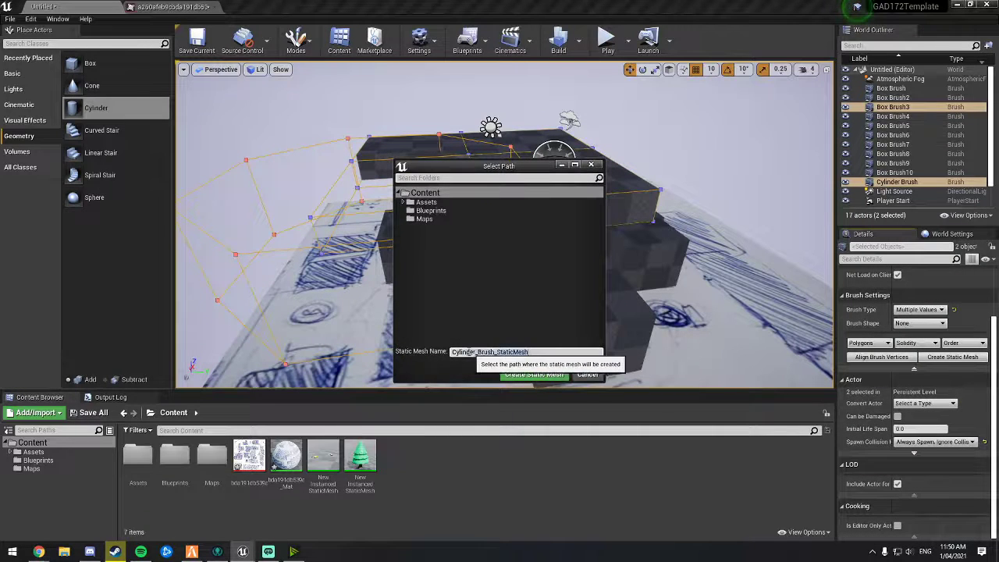
type("HelipadOffice1")
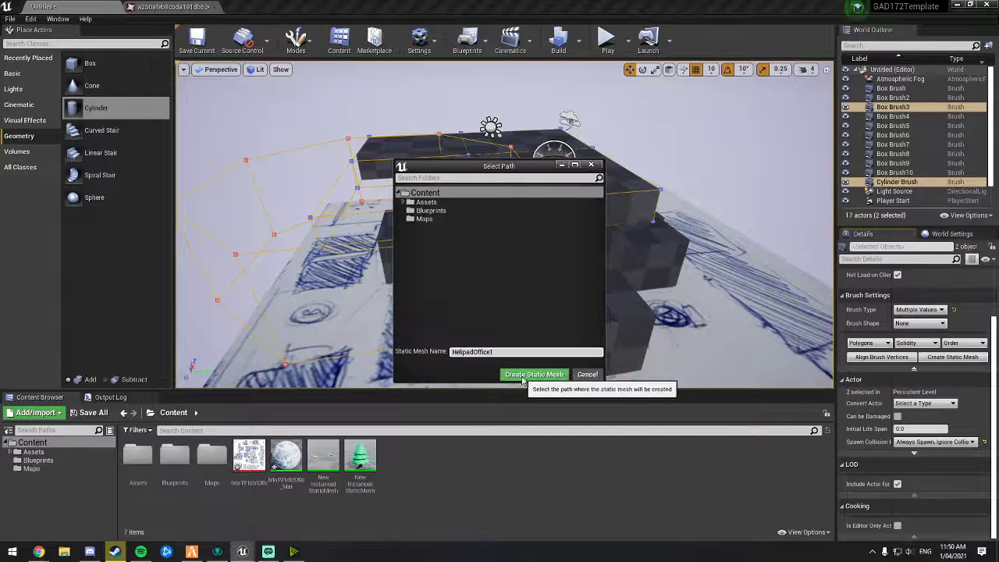
left_click(522, 374)
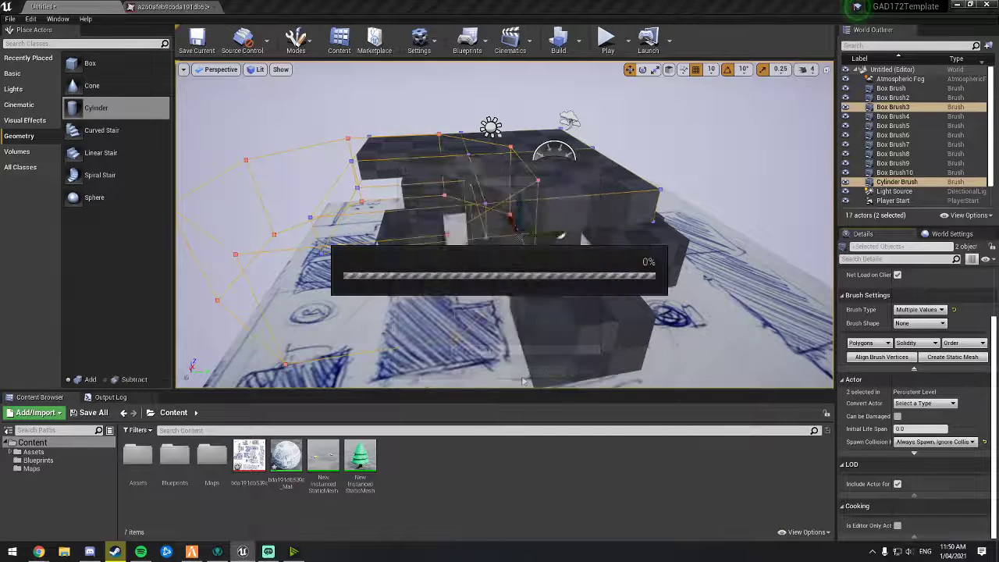
Step: Open the HelipadOffice mesh asset and drop a copy into the level, then undo the placement
double_click(397, 461)
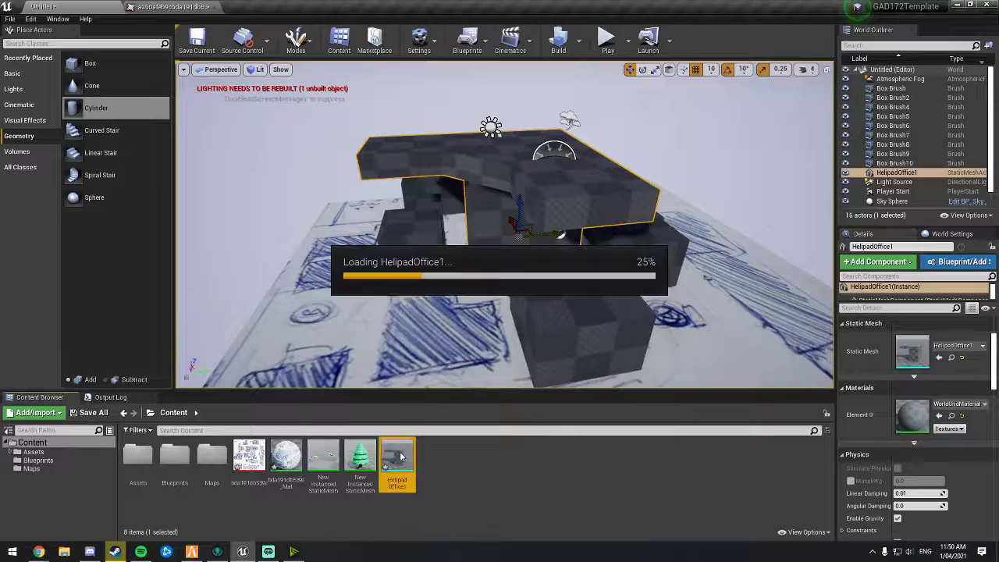
right_click_drag(429, 322, 468, 343)
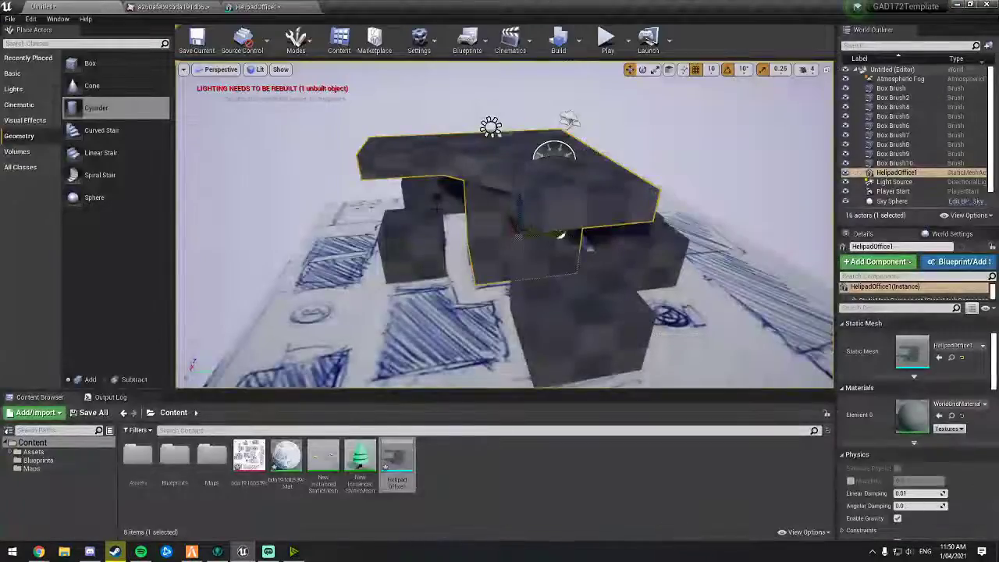
right_click_drag(519, 234, 376, 248)
left_click_drag(508, 239, 385, 229, "alt")
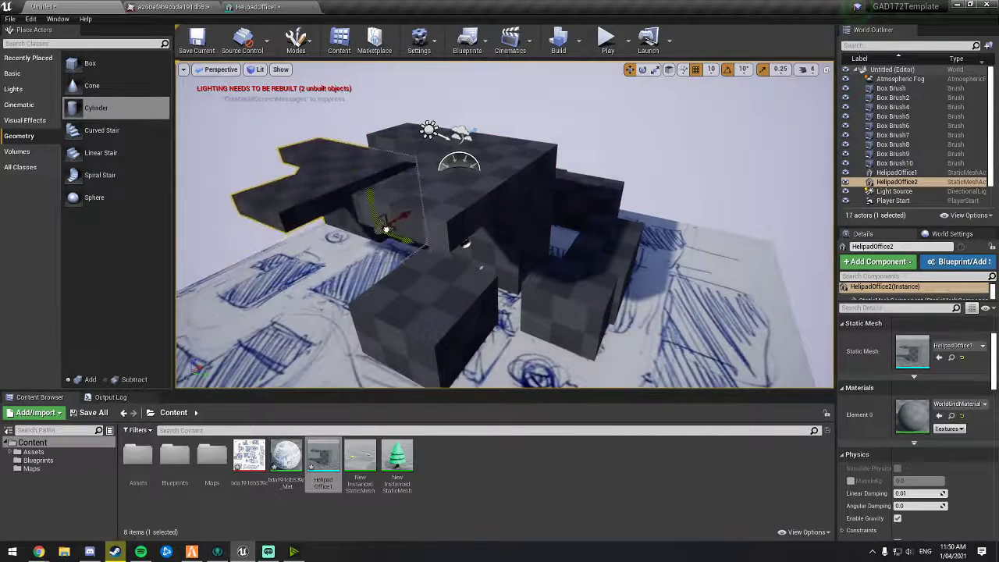
key("ctrl+z")
Step: Place another copy of the HelipadOffice mesh beside the building, rotating and moving it into position
left_click_drag(508, 241, 233, 354)
right_click_drag(233, 354, 204, 367)
key("e")
left_click_drag(405, 301, 481, 237)
right_click_drag(481, 237, 538, 218)
key("w")
right_click_drag(705, 145, 747, 164)
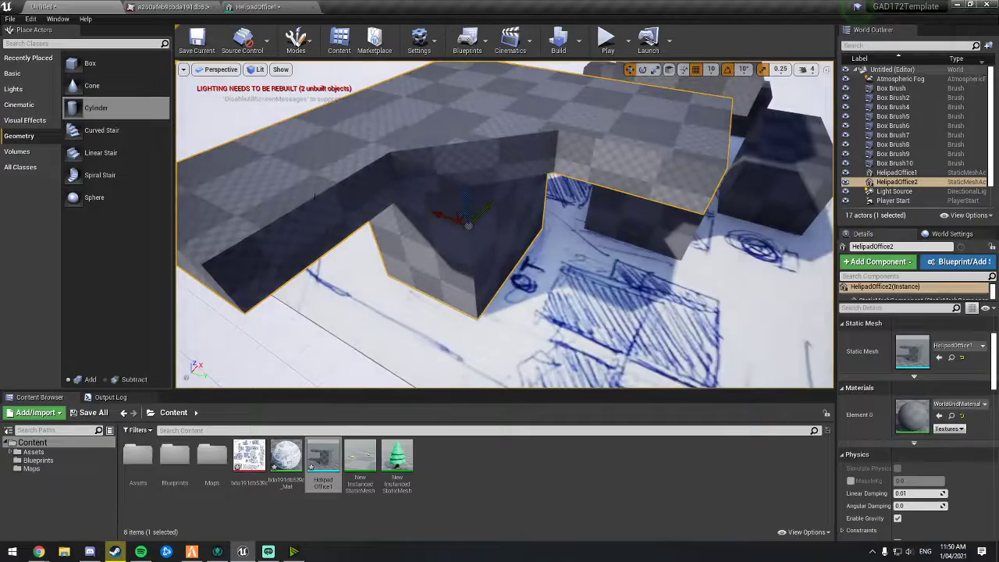
Step: Compare the placed copy with the original mesh and delete the copy from the level
right_click_drag(315, 196, 377, 220)
right_click_drag(430, 154, 398, 141)
left_click(488, 147)
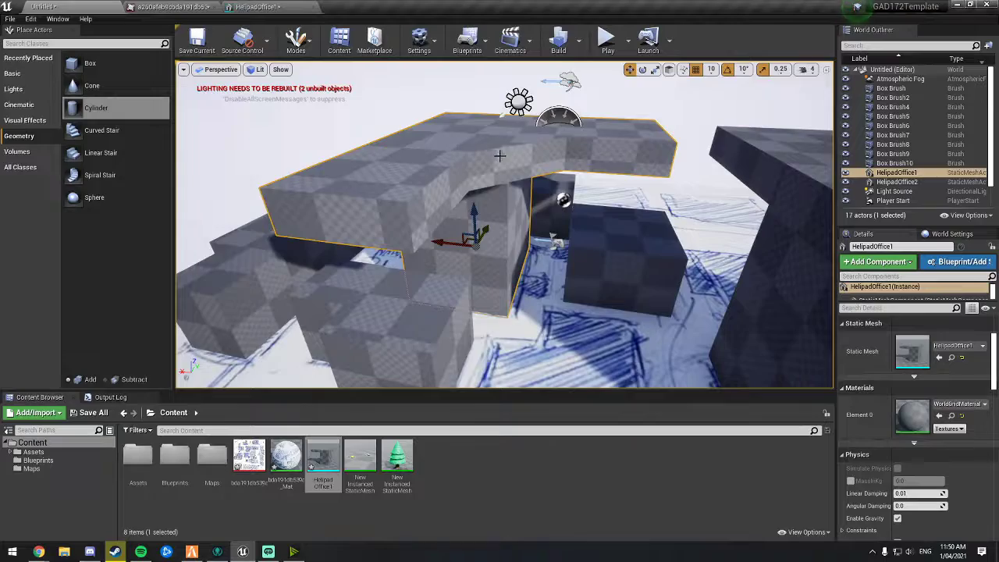
right_click_drag(499, 156, 436, 201)
left_click(473, 247)
mouse_move(459, 195)
right_mouse_down()
mouse_move(372, 148)
mouse_move(451, 197)
right_mouse_up()
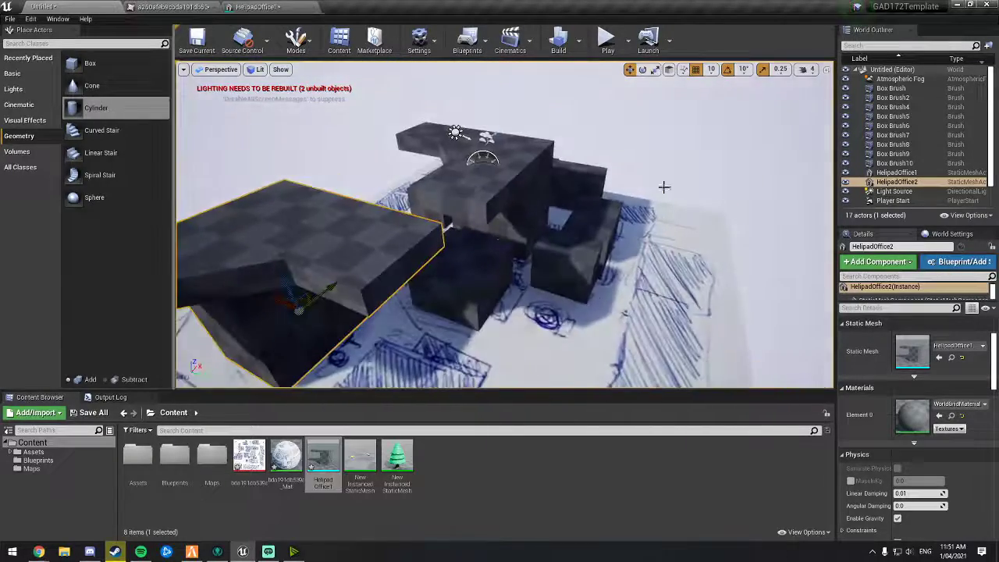
right_click_drag(447, 260, 466, 266)
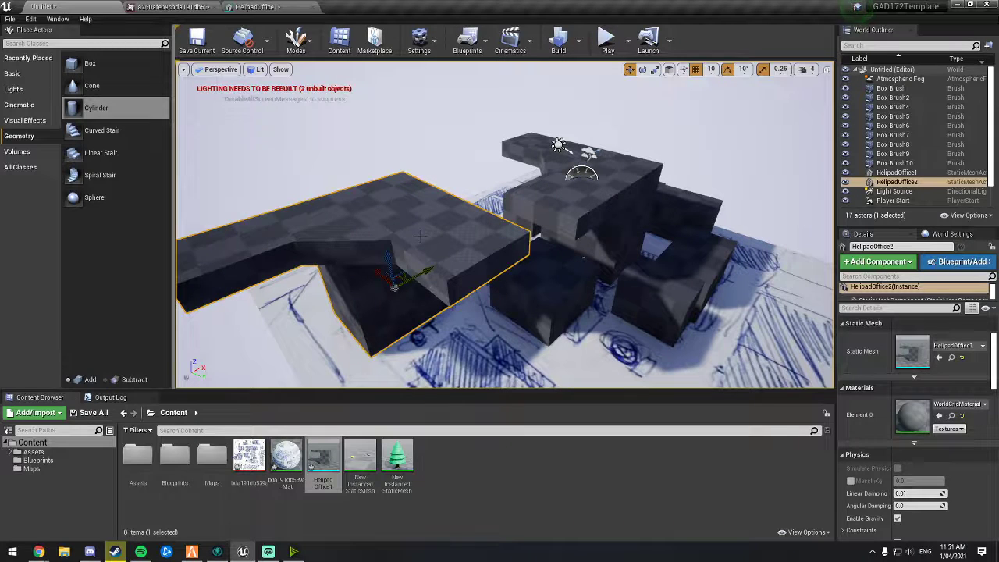
key("Delete")
right_click_drag(420, 236, 386, 252)
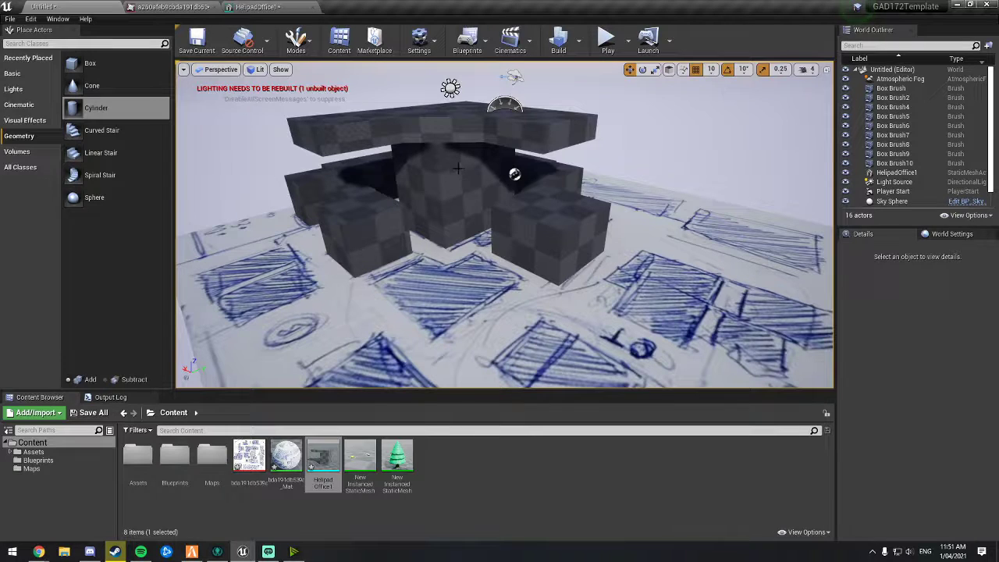
right_click_drag(504, 225, 451, 174)
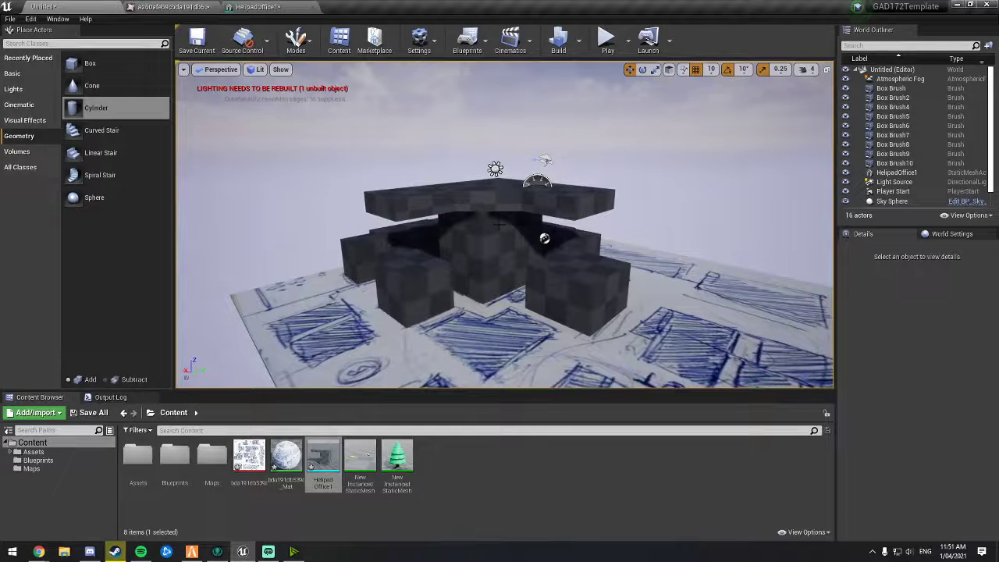